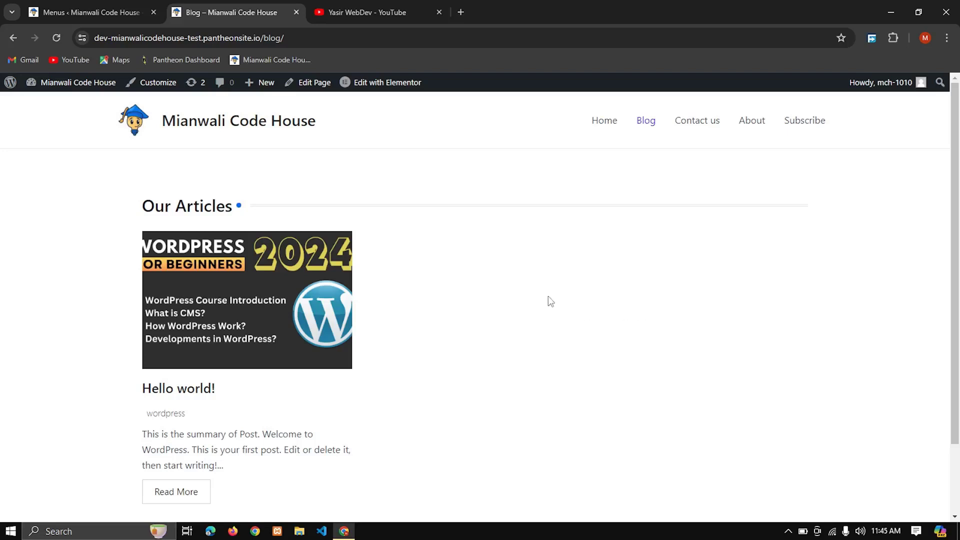
Step: Open the site's Home page and review its current header, posts section and footer
left_click(604, 131)
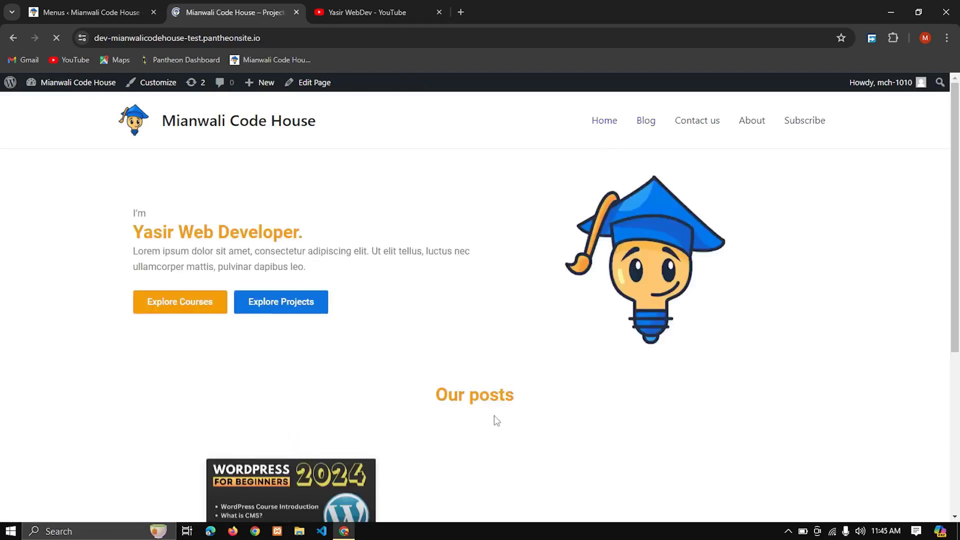
scroll(496, 420, "down", 3)
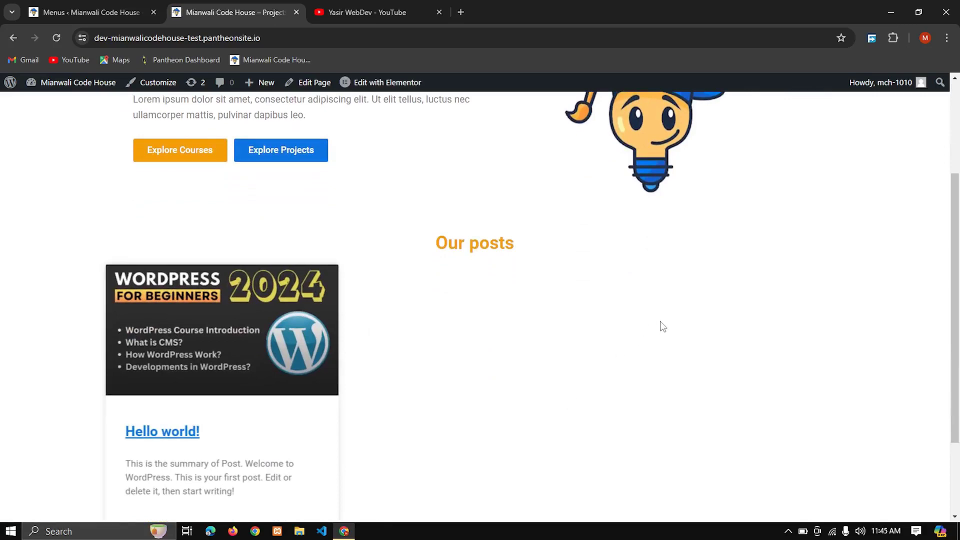
scroll(664, 326, "up", 3)
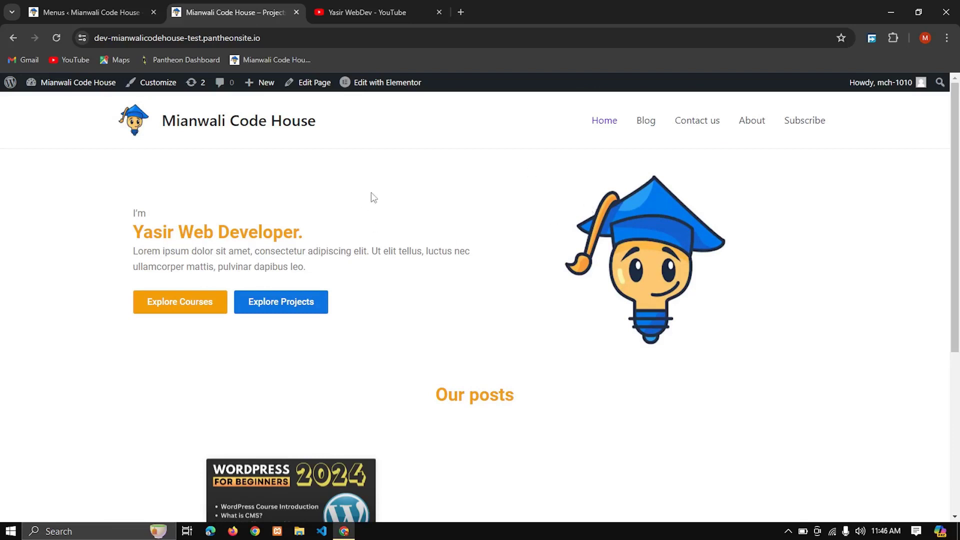
scroll(439, 214, "down", 5)
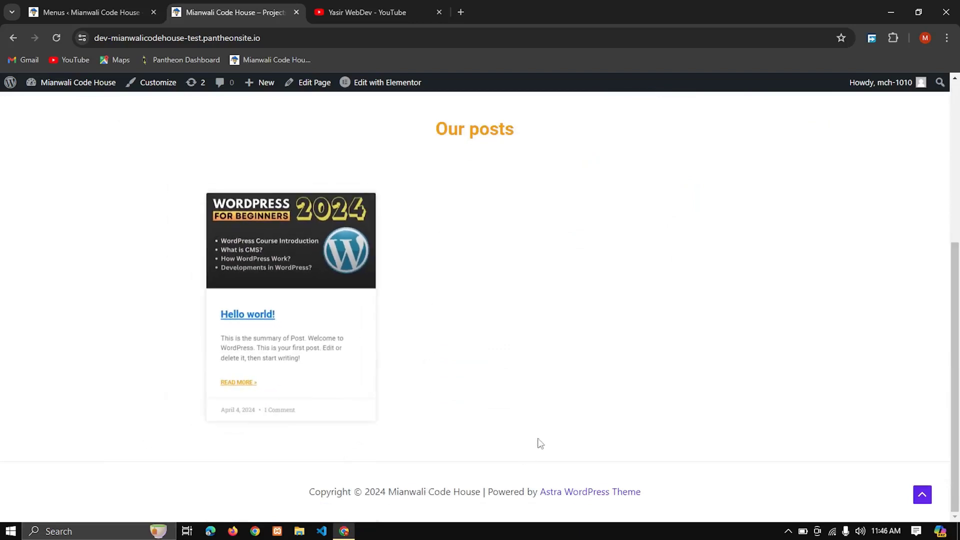
scroll(576, 407, "up", 5)
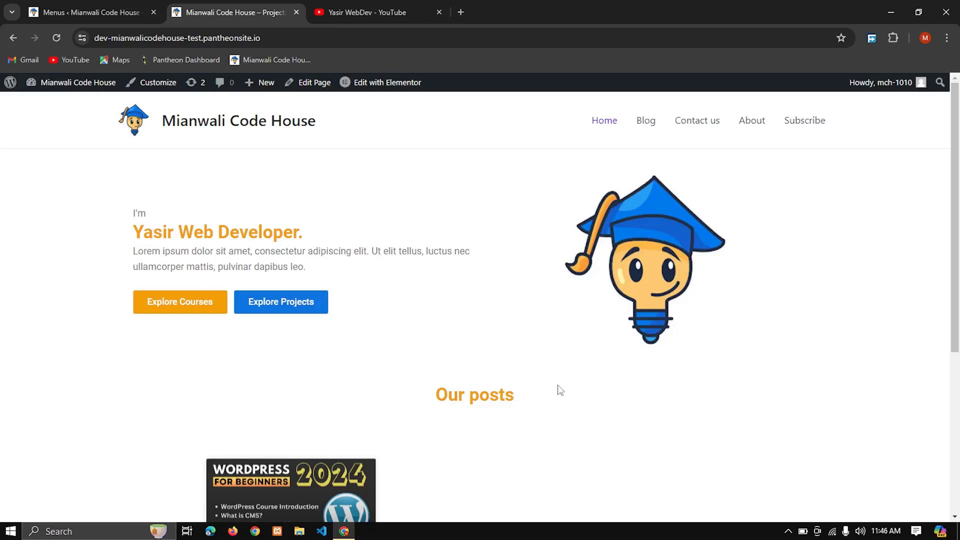
Step: Open the Home page for editing with Elementor and load the live site in a separate browser tab
mouse_move(376, 95)
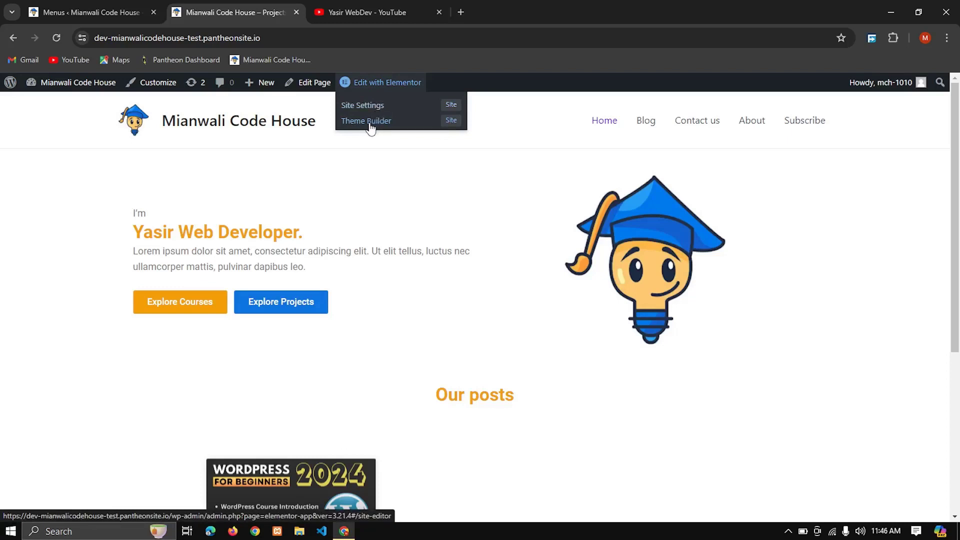
left_click(420, 83)
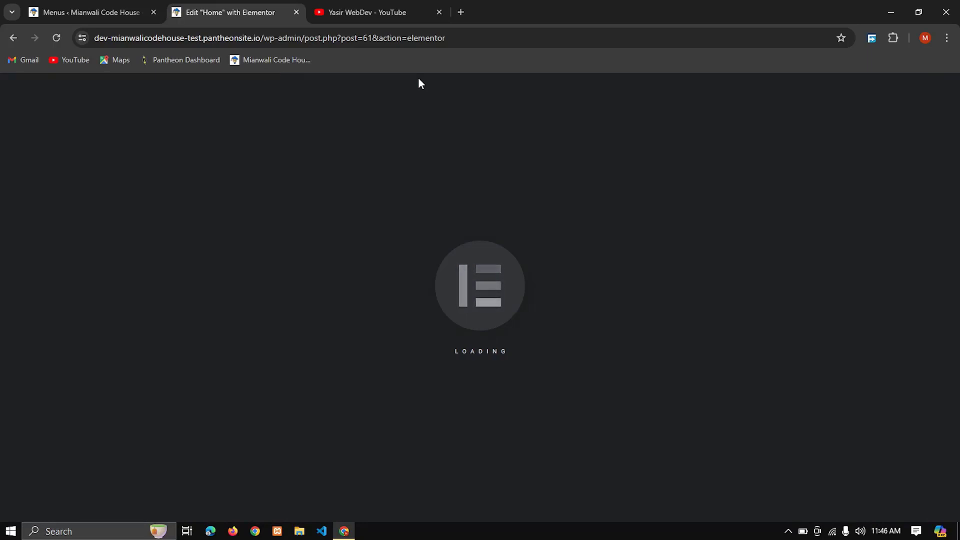
left_click(133, 5)
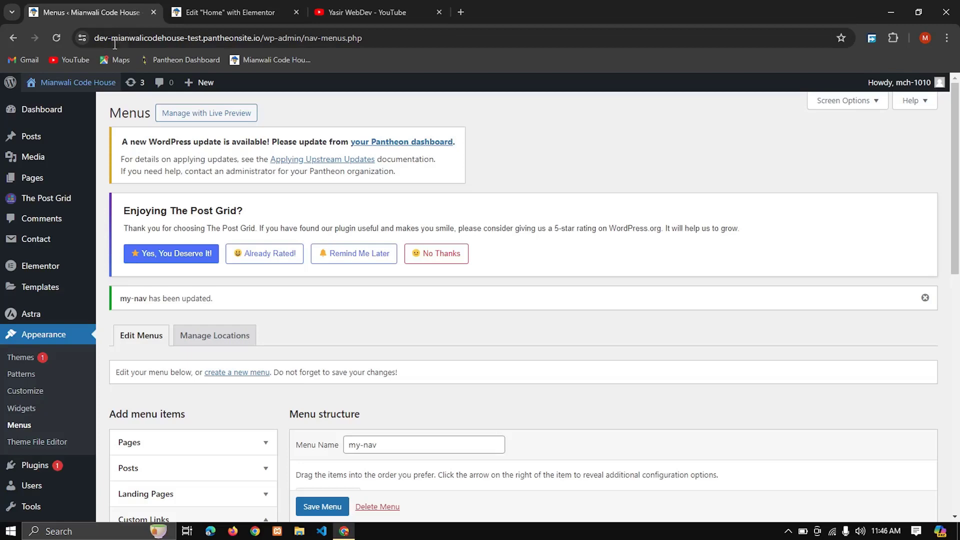
middle_click(75, 83)
left_click(395, 12)
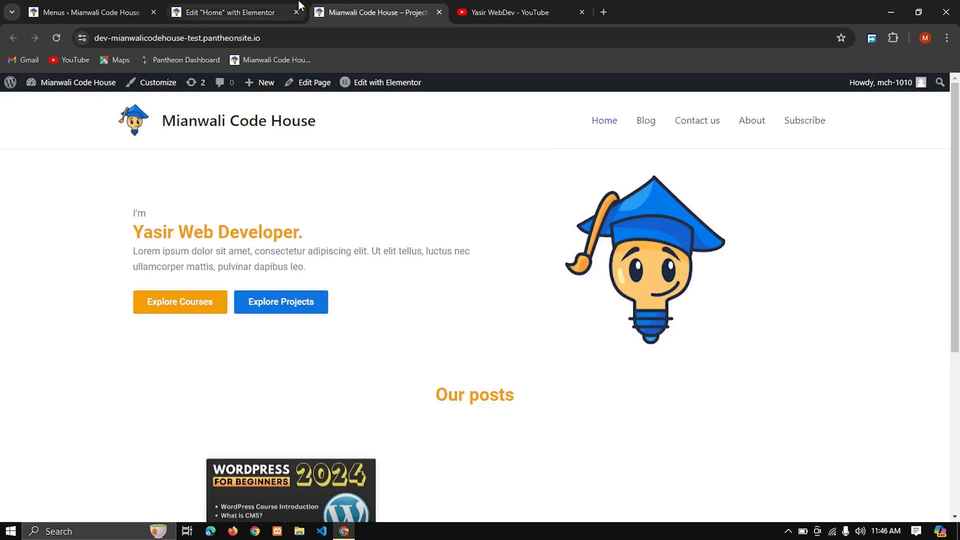
left_click(180, 12)
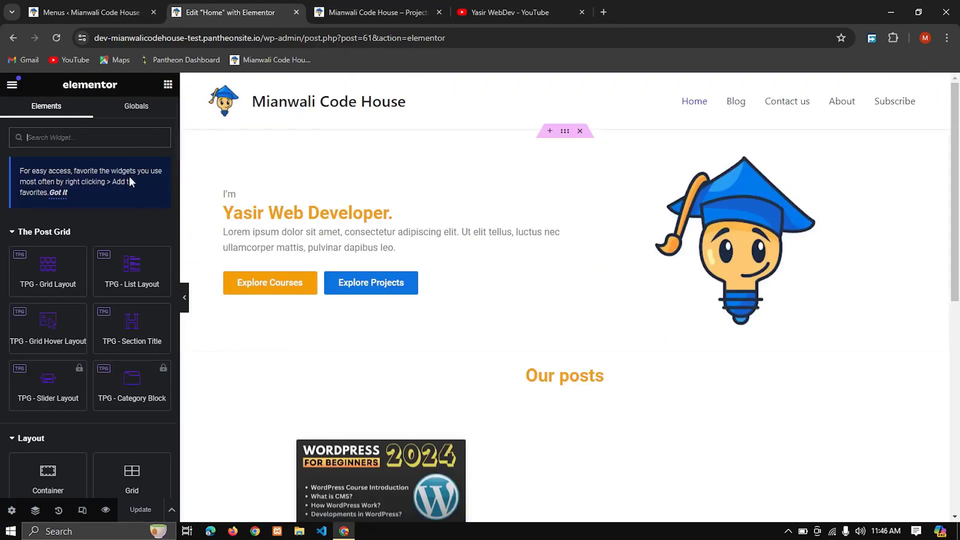
Step: Create a new Header template in Elementor's Theme Builder
left_click(12, 85)
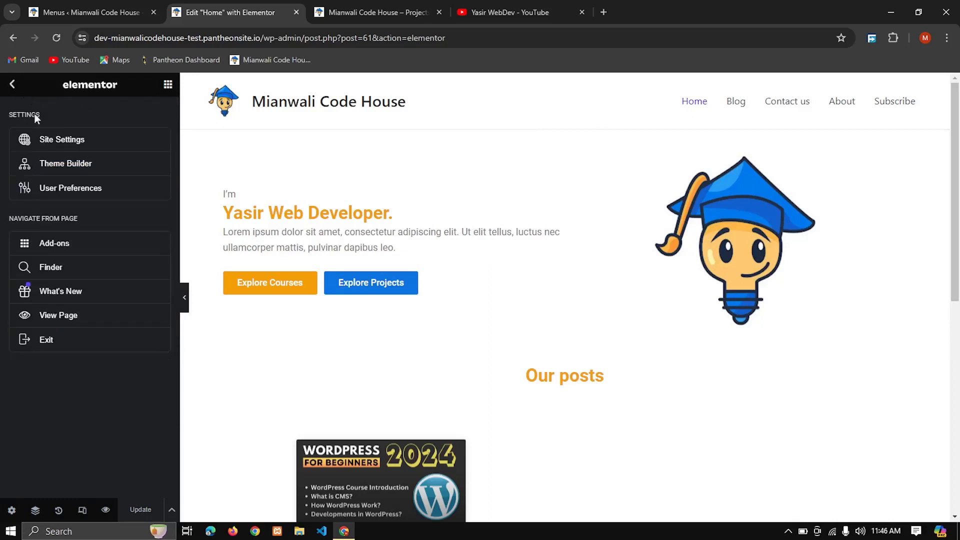
left_click(82, 165)
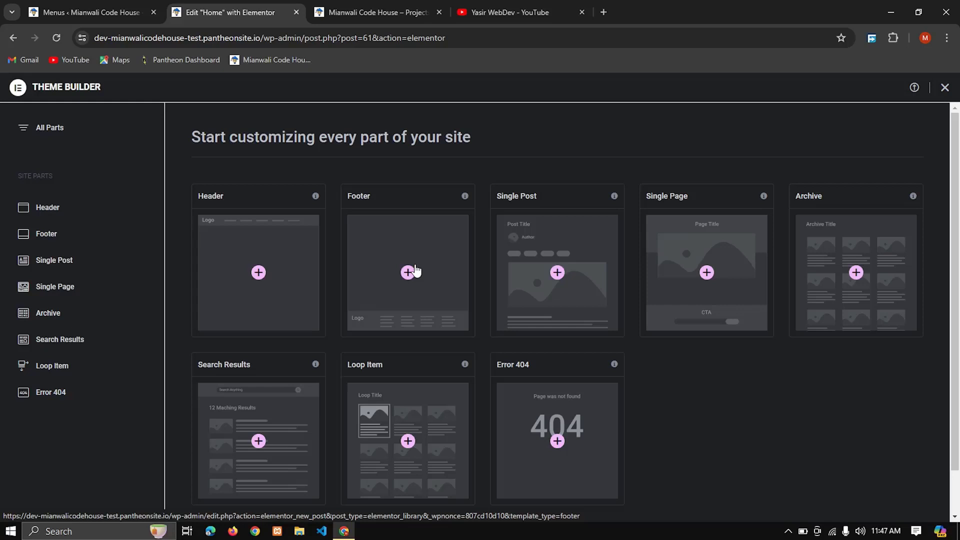
left_click(258, 273)
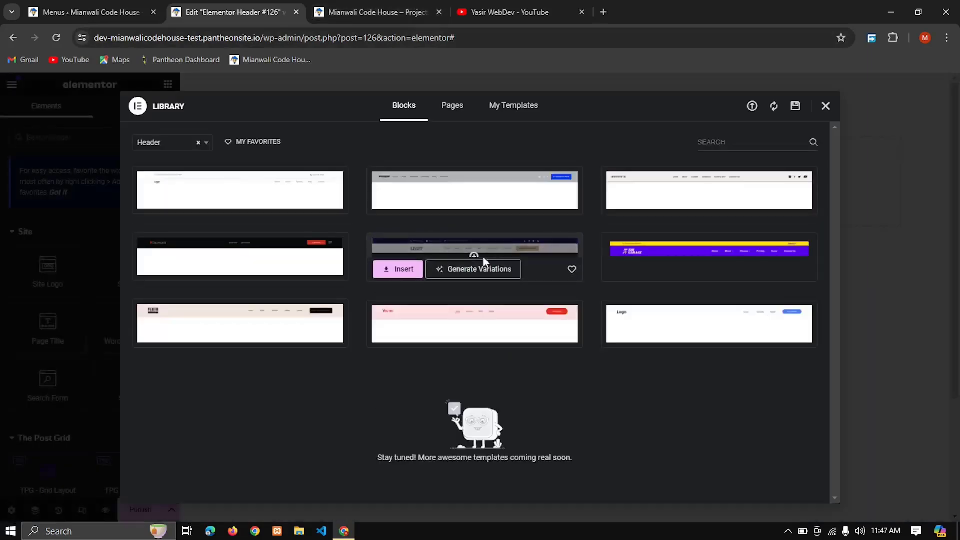
Step: Browse the ready-made header blocks, preview the OKAWARI header, and close the library without inserting a template
mouse_move(459, 317)
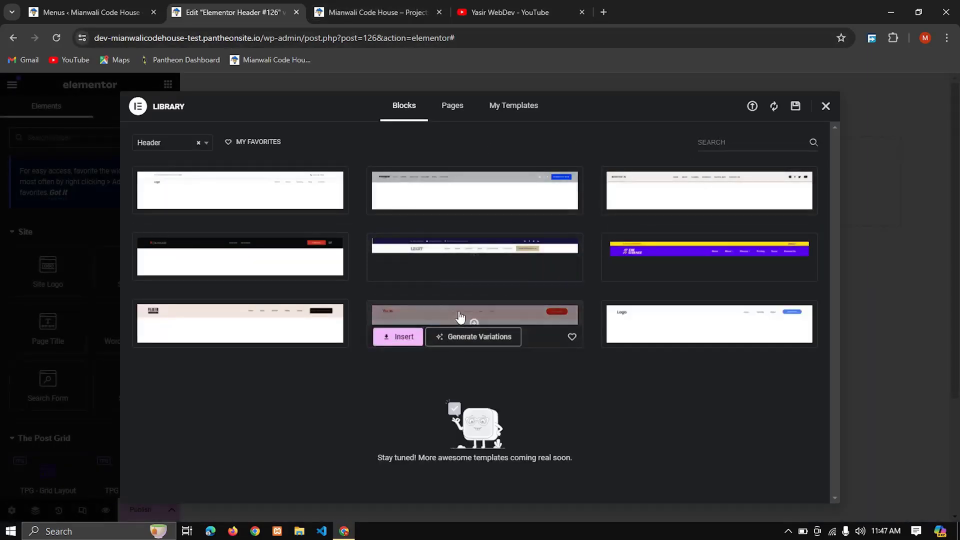
mouse_move(500, 257)
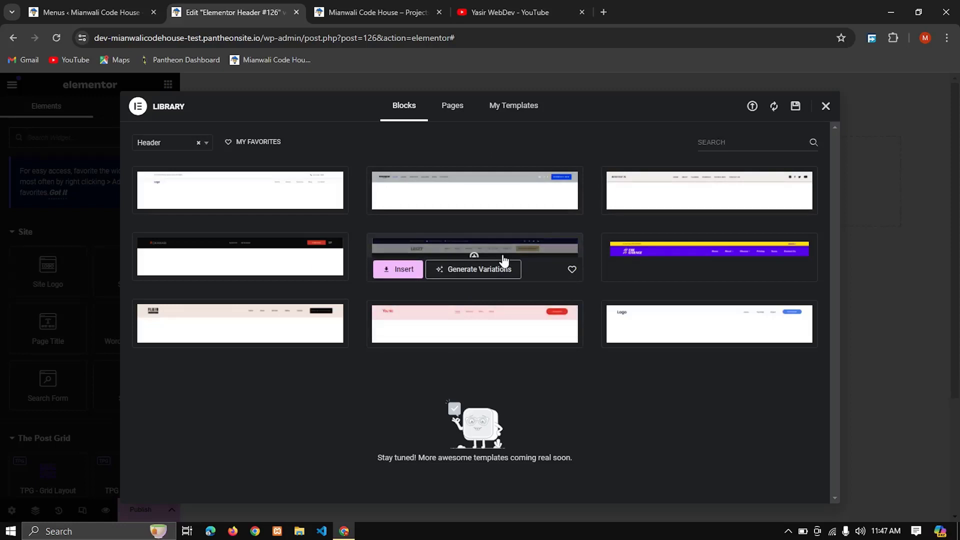
mouse_move(290, 249)
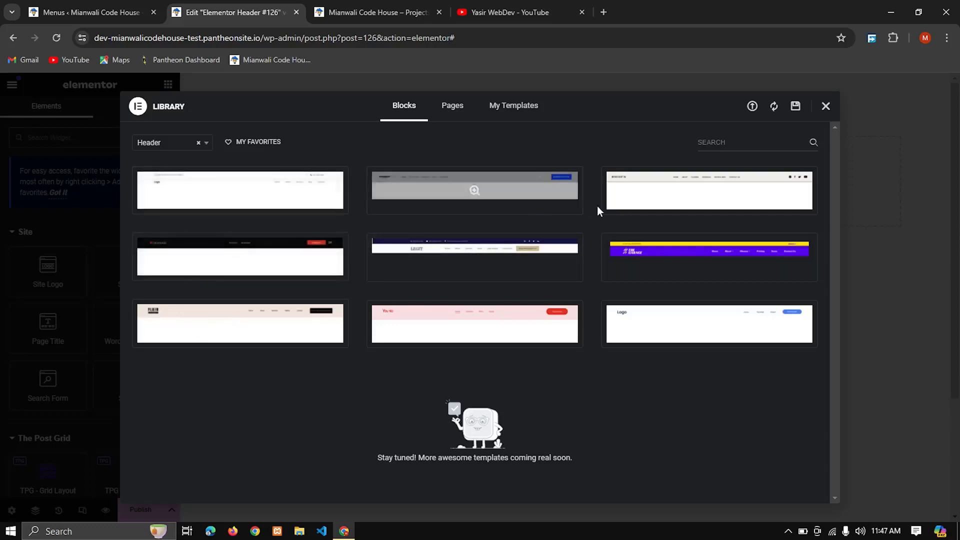
mouse_move(305, 187)
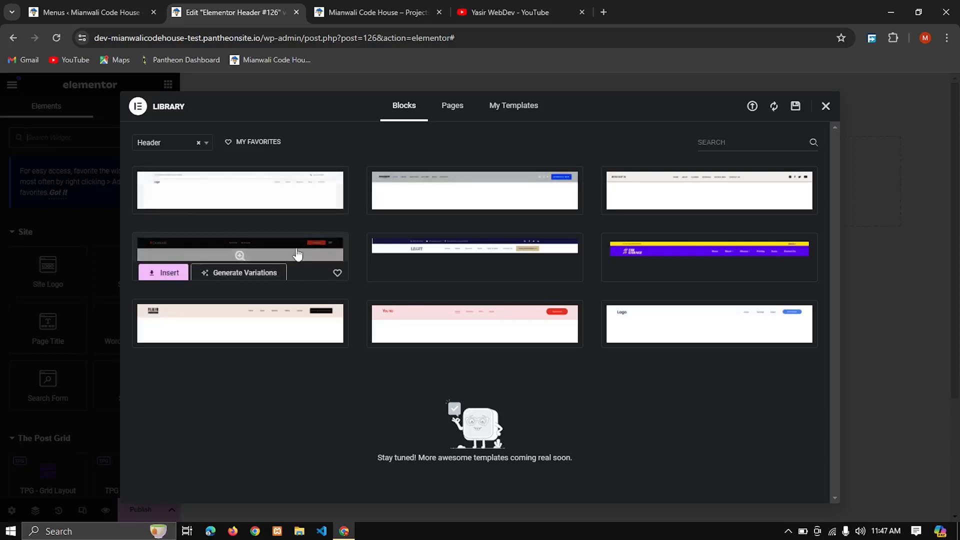
left_click(239, 250)
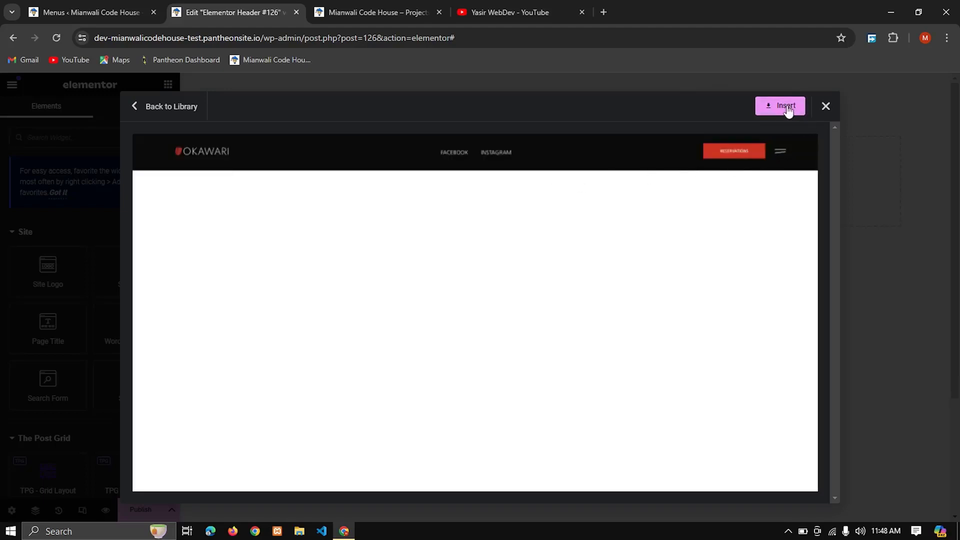
left_click(826, 106)
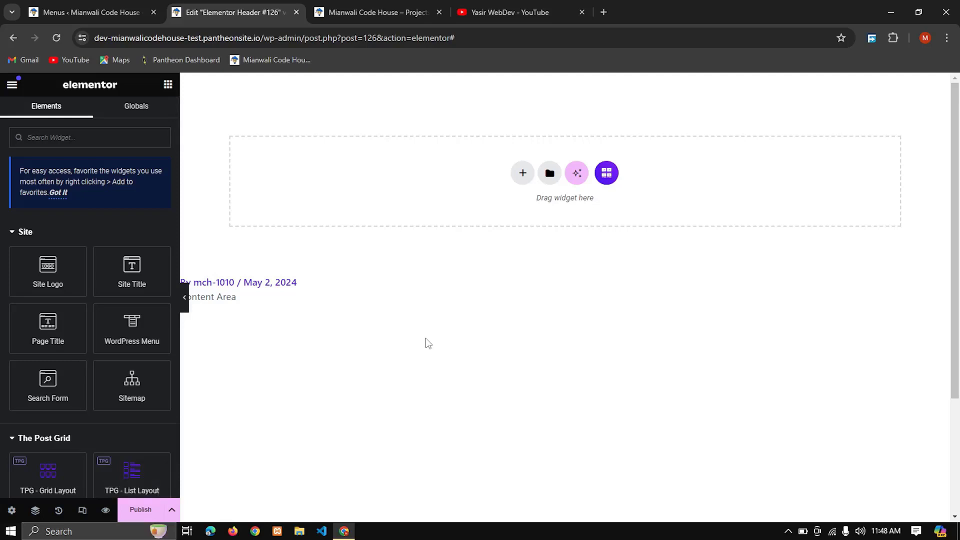
Step: Check the live site's header for reference, and add a three-column Flexbox container with a wide middle column to the template
left_click(352, 7)
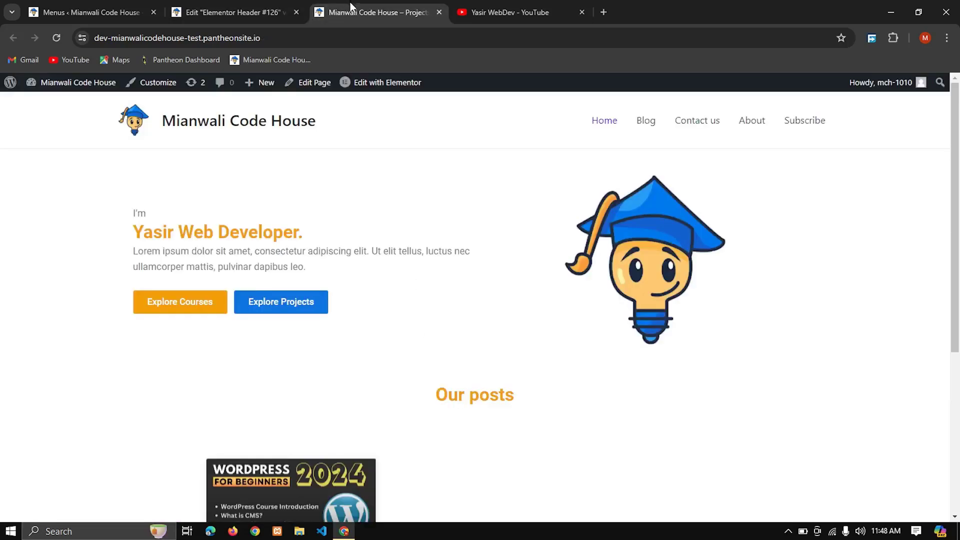
left_click(278, 14)
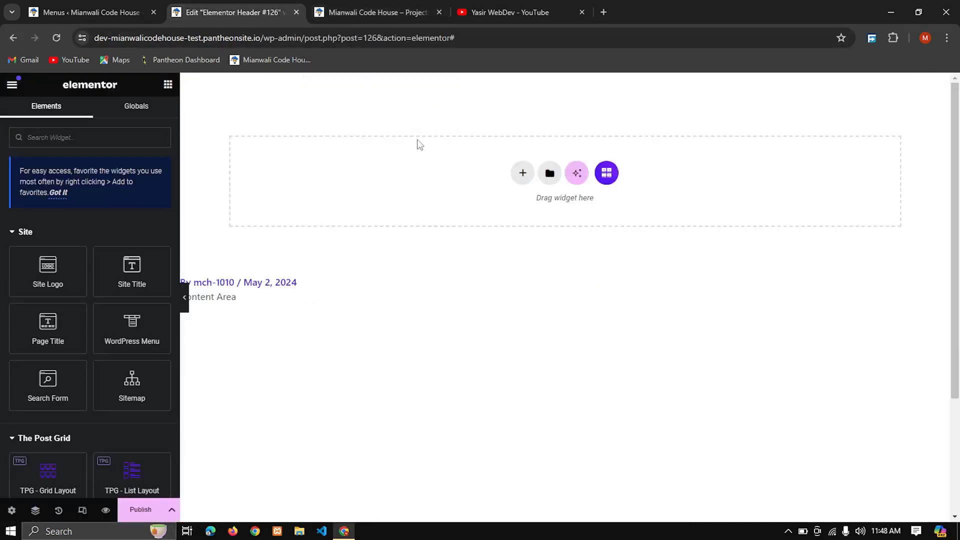
left_click(522, 176)
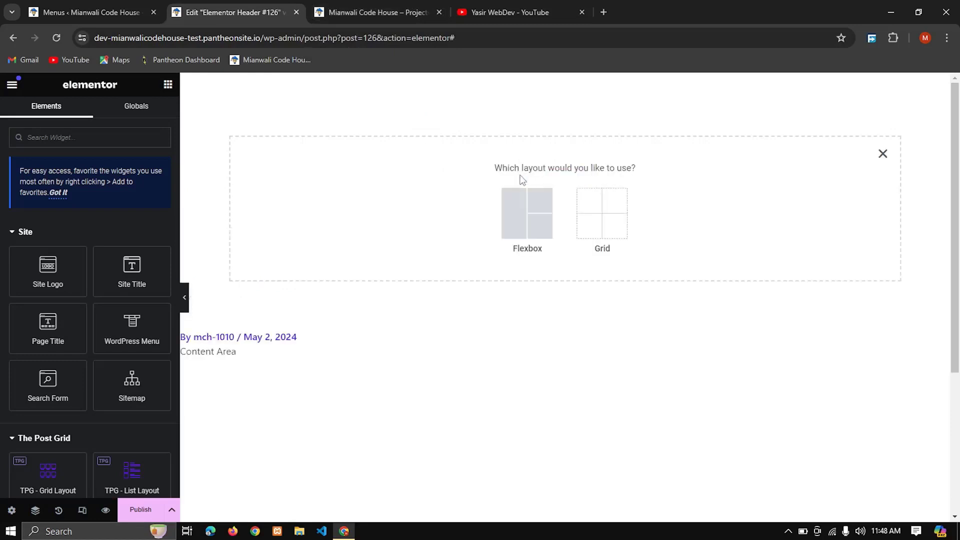
left_click(522, 204)
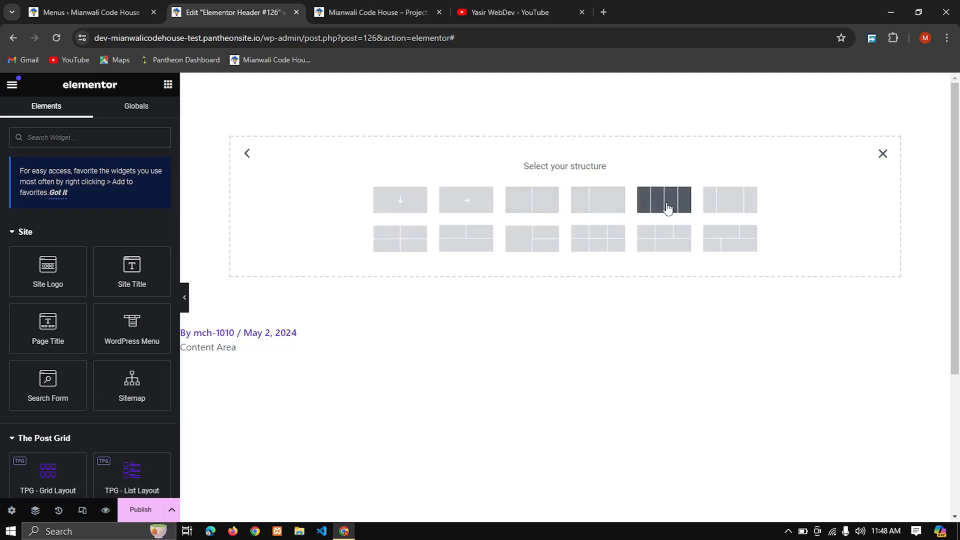
left_click(734, 199)
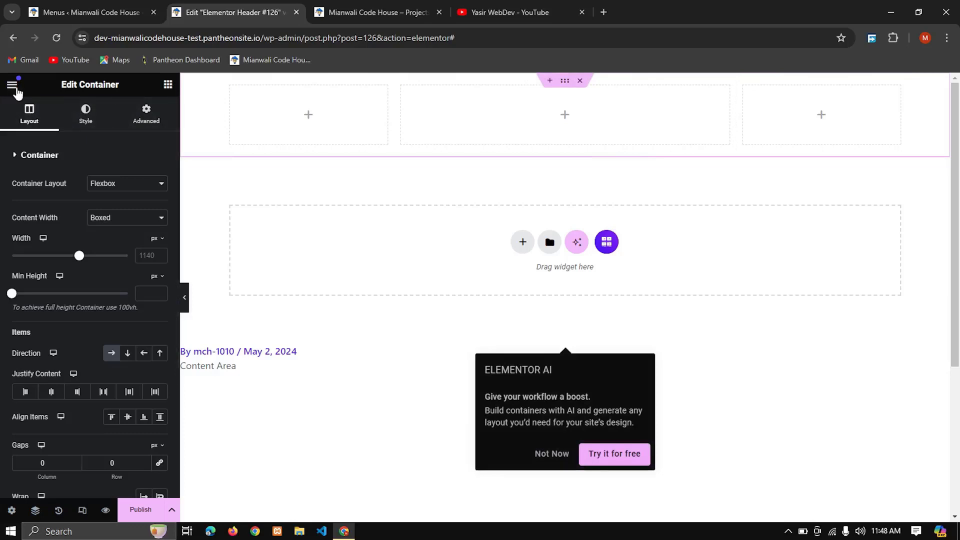
Step: Add an Image widget to the container's first column and a Site Title widget directly beside it
left_click(167, 86)
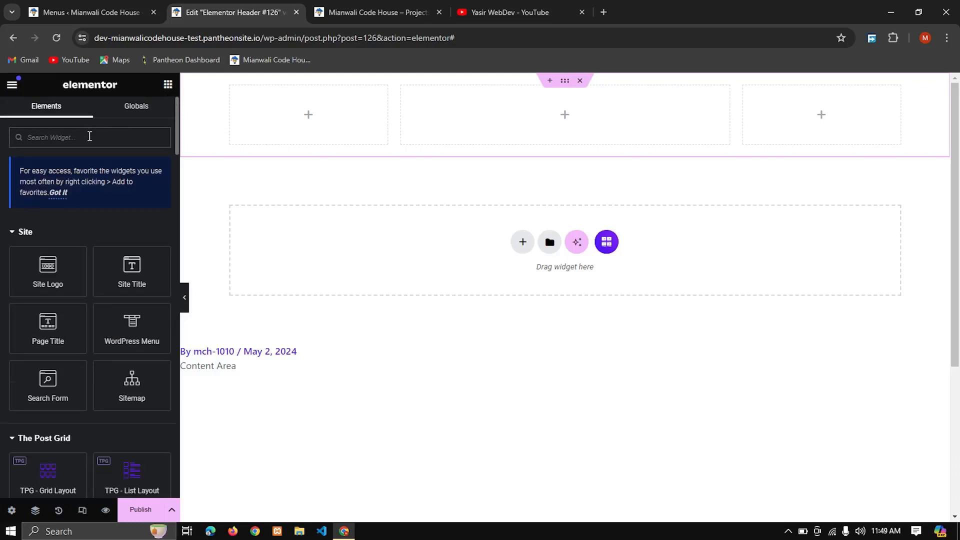
type("im")
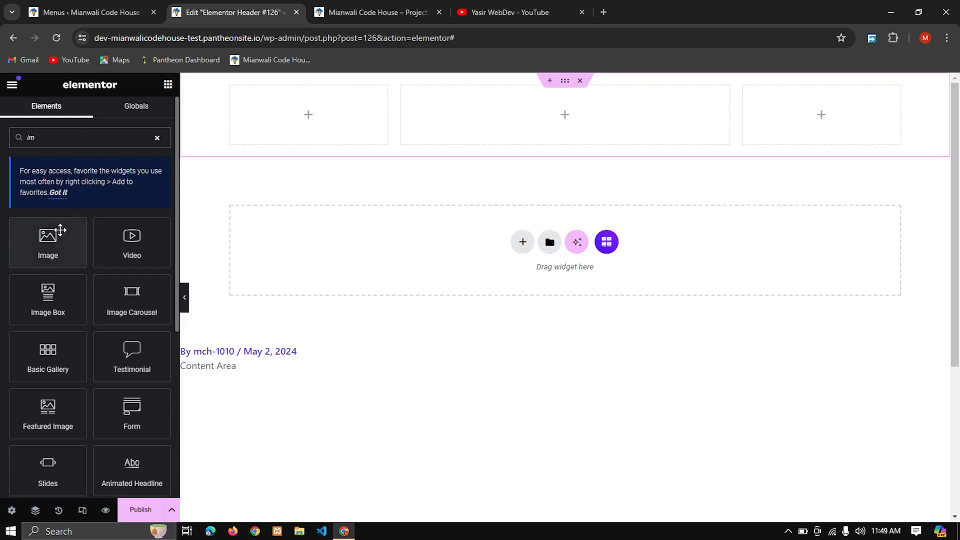
left_click_drag(55, 233, 302, 92)
left_click_drag(300, 88, 300, 89)
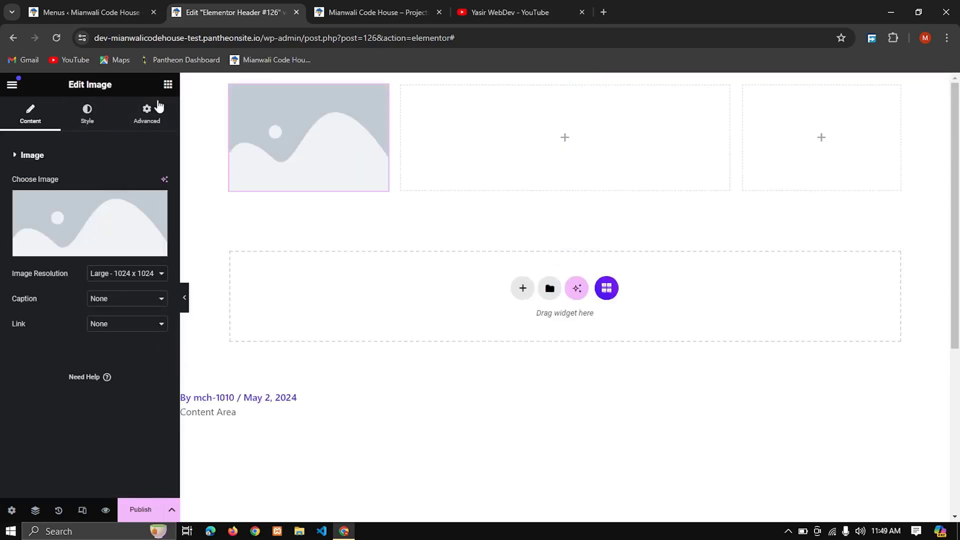
left_click(168, 85)
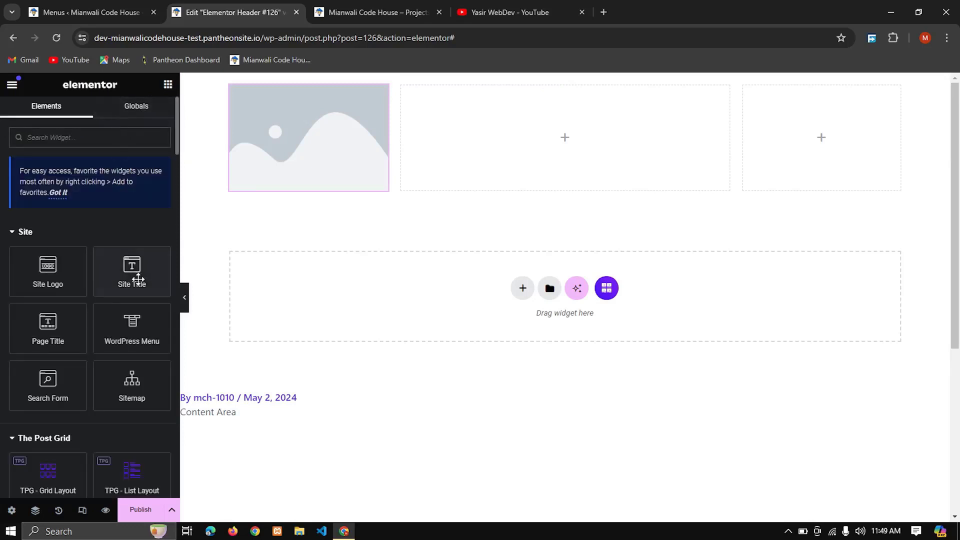
left_click_drag(131, 272, 393, 133)
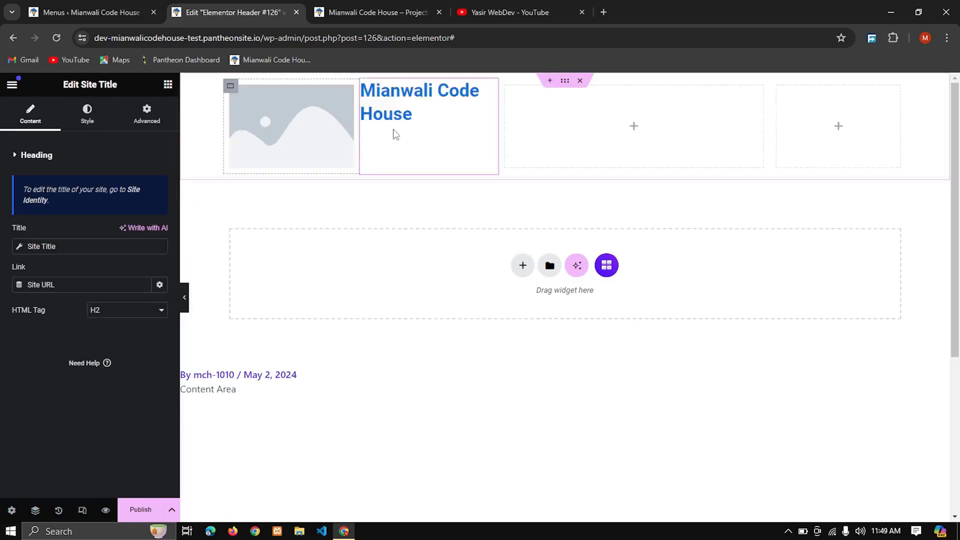
Step: Add a WordPress Menu widget to the wide middle column of the header container
left_click(638, 131)
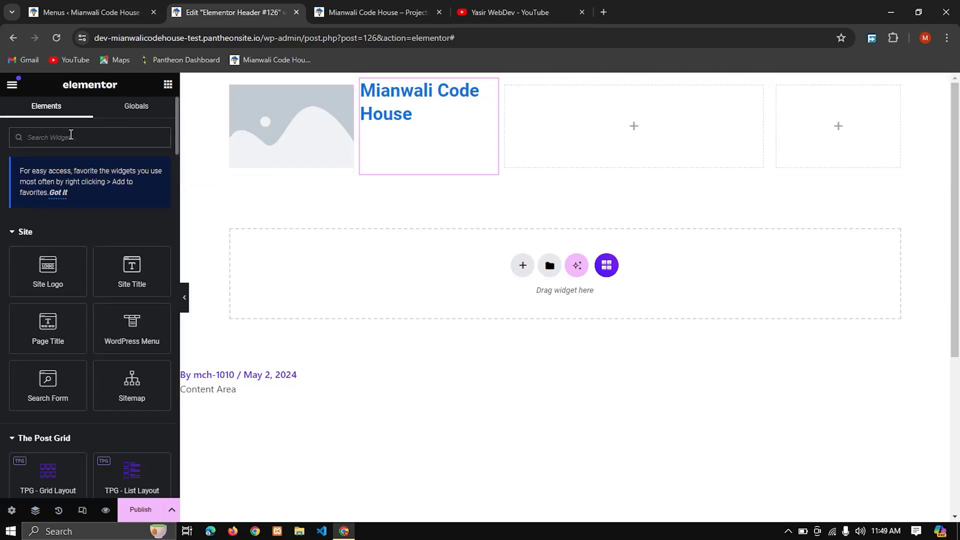
type("menu")
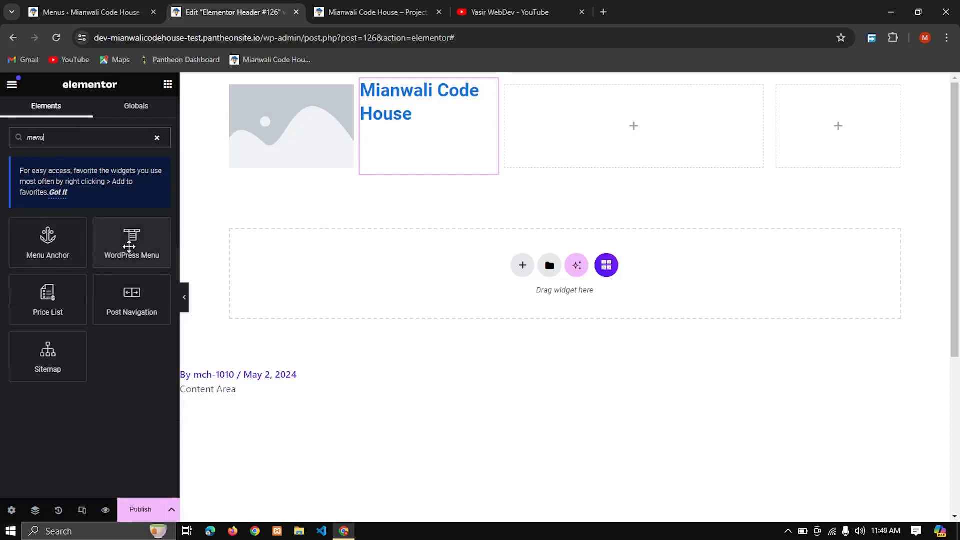
left_click_drag(131, 240, 577, 144)
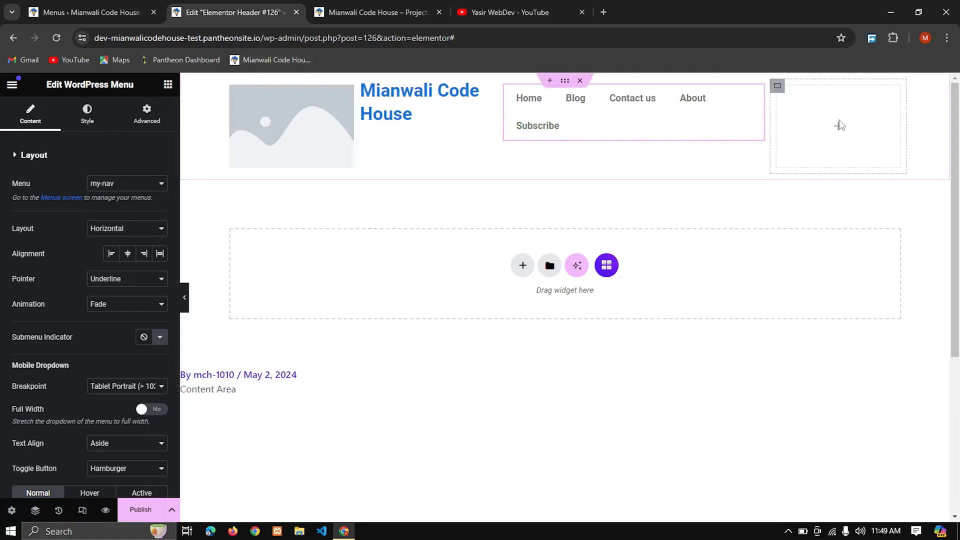
Step: Add a Button widget to the last column of the header container
left_click(840, 130)
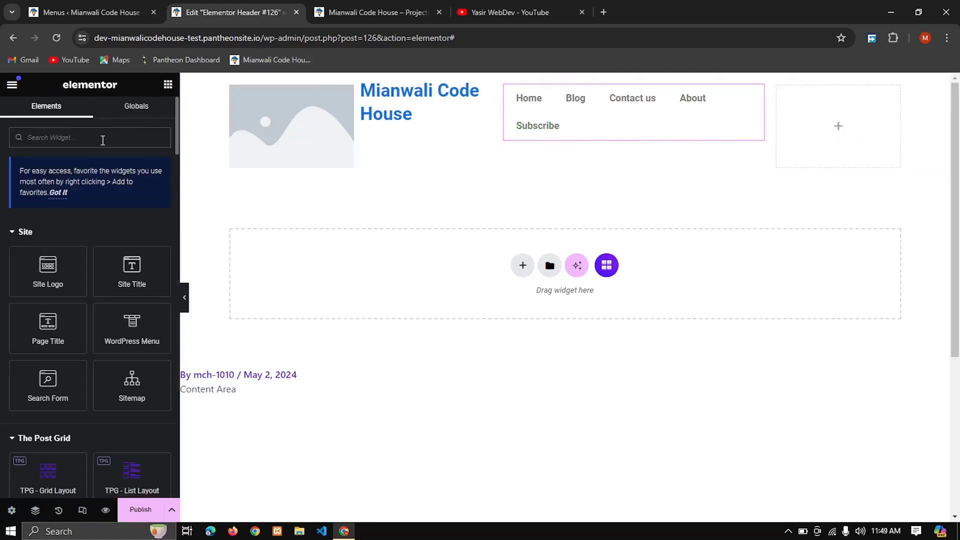
left_click(103, 141)
type("butt")
left_click_drag(55, 243, 851, 142)
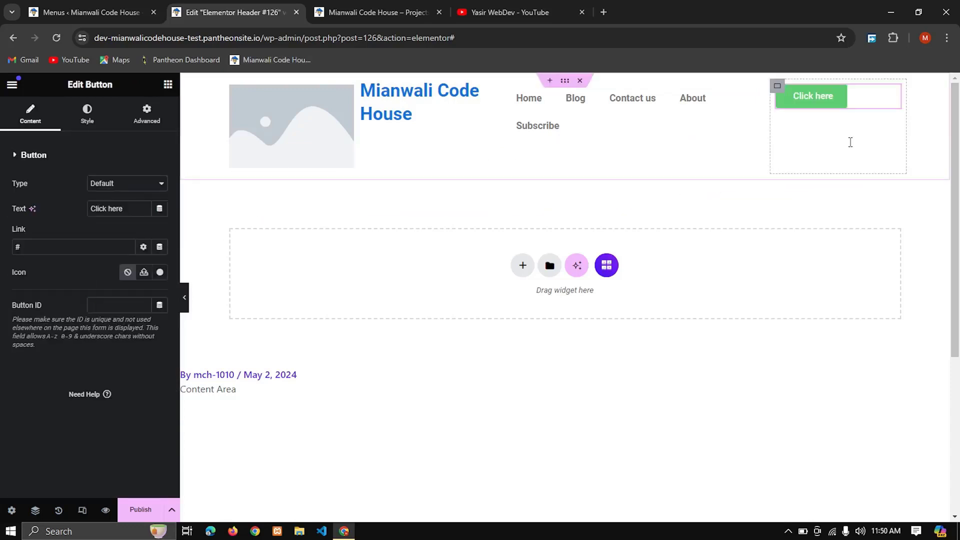
Step: Find the YouTube icon in the icon library and insert it into the header button
left_click(160, 272)
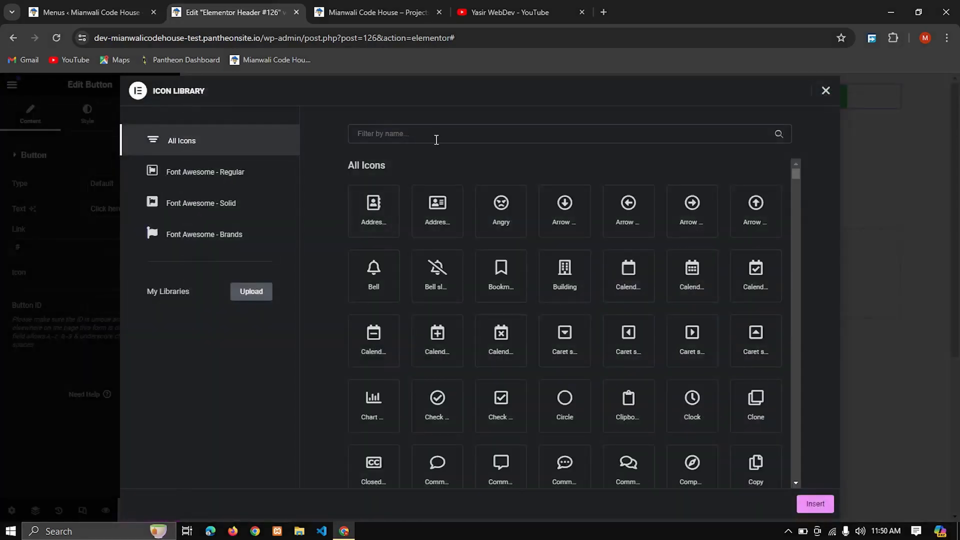
left_click(436, 140)
type("youtu")
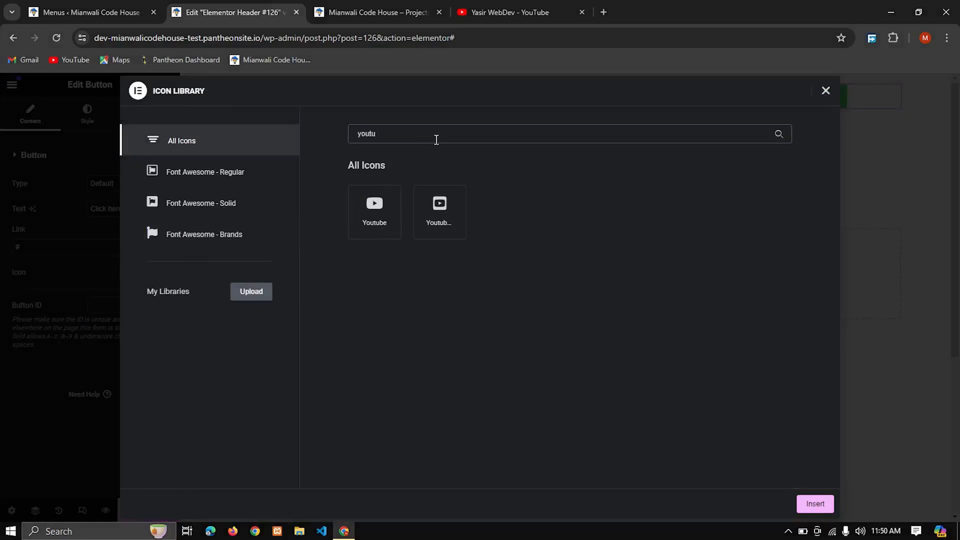
left_click(373, 220)
left_click(814, 503)
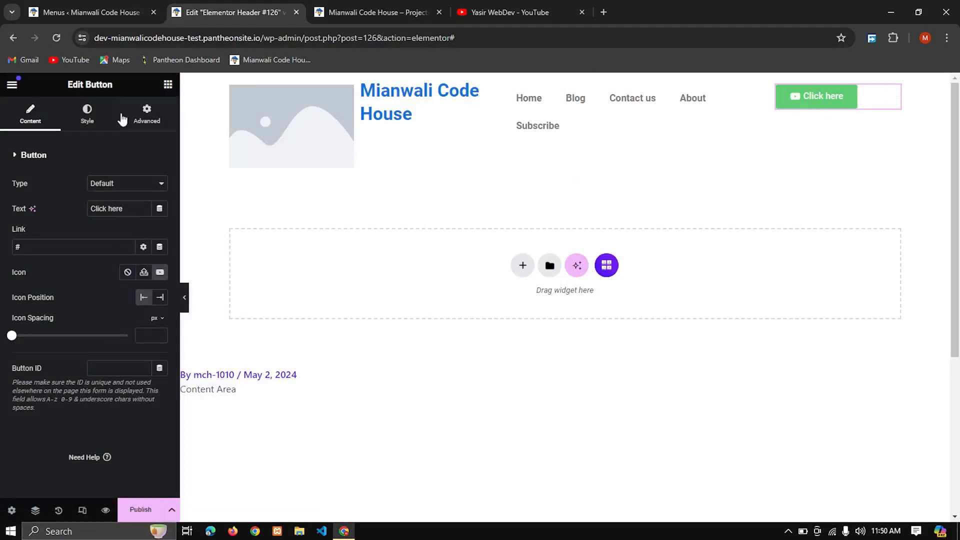
left_click(93, 119)
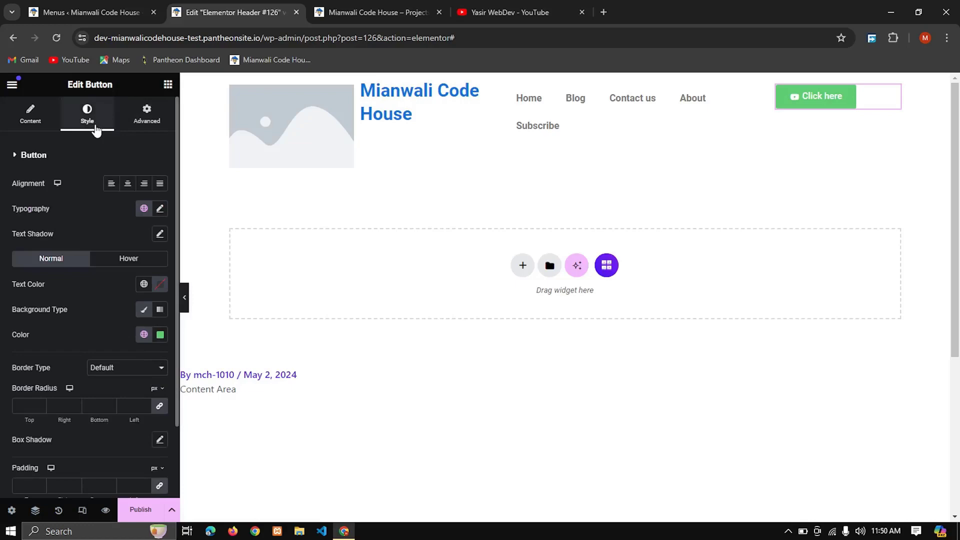
left_click(42, 128)
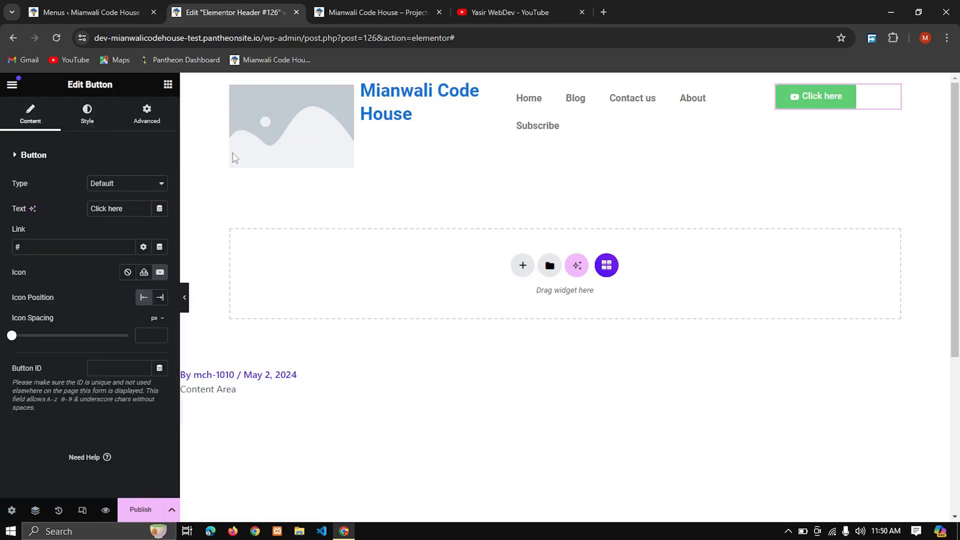
Step: Copy the YouTube channel's URL without the "featured" part from its open page and set it as the header button's link
left_click(508, 11)
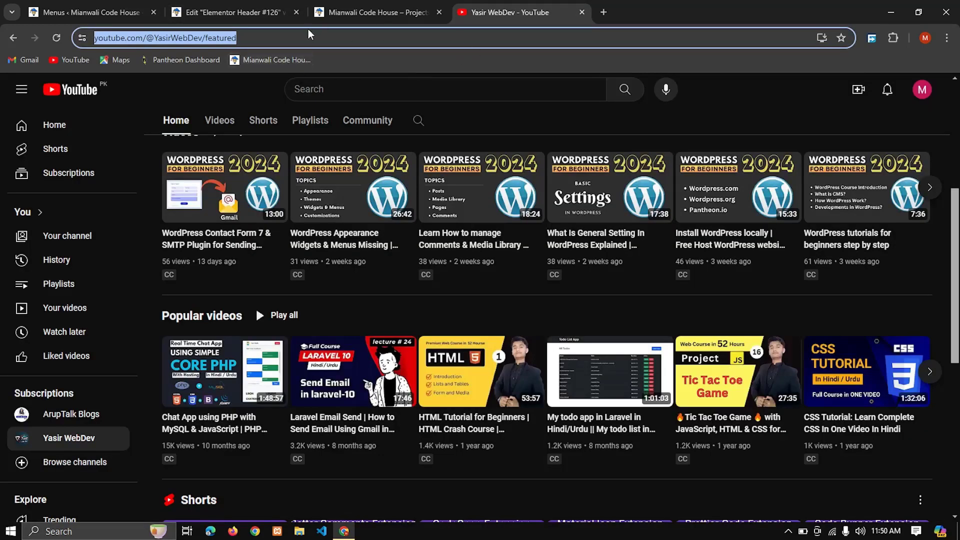
left_click(208, 40)
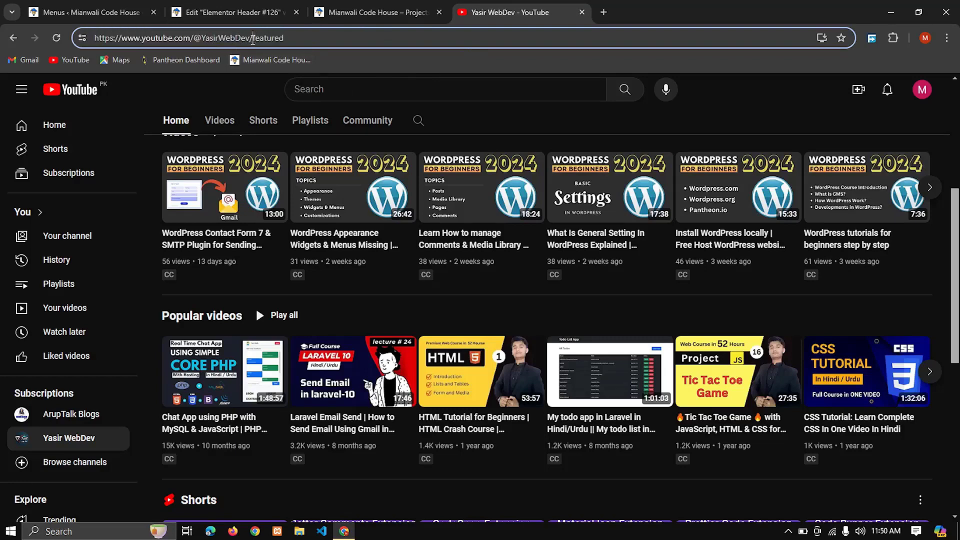
left_click_drag(253, 40, 46, 48)
key("ctrl+c")
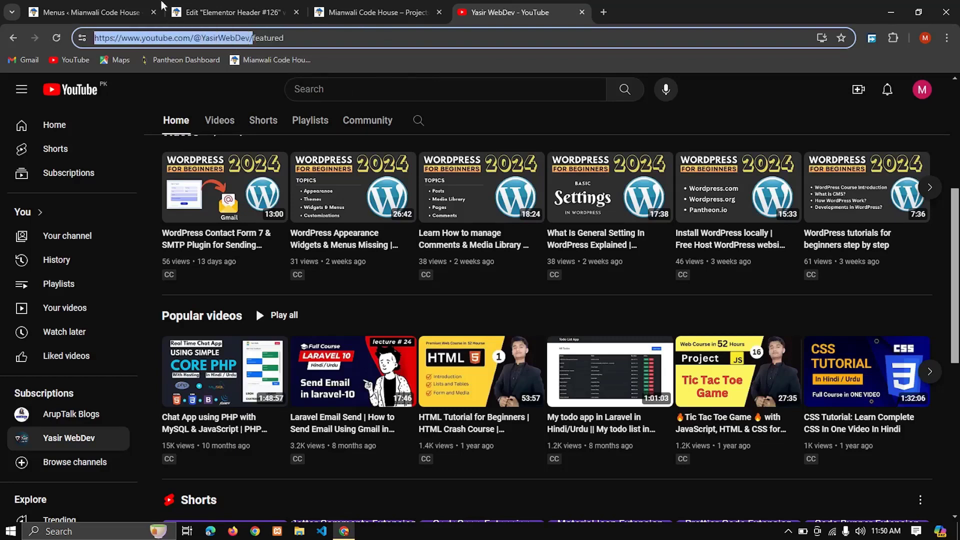
left_click(375, 12)
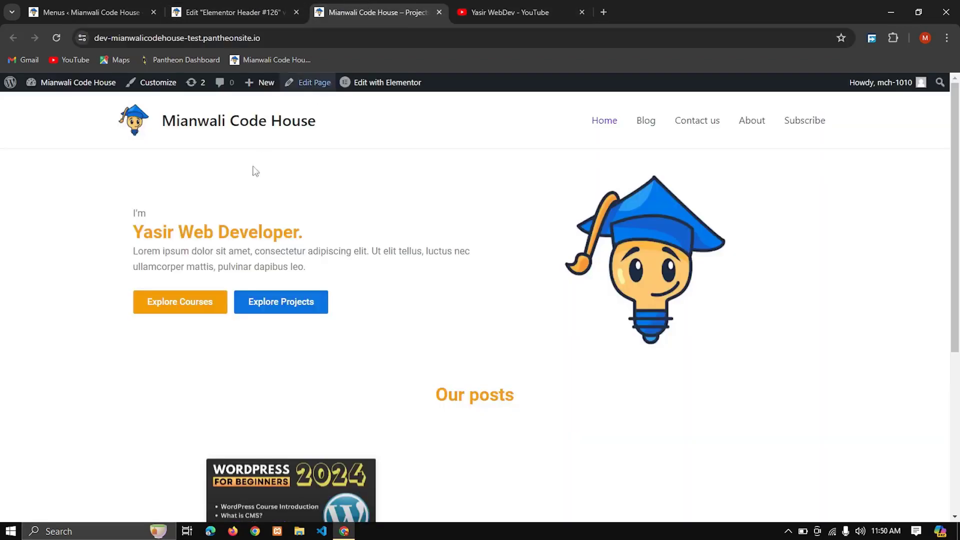
left_click(102, 10)
left_click(234, 12)
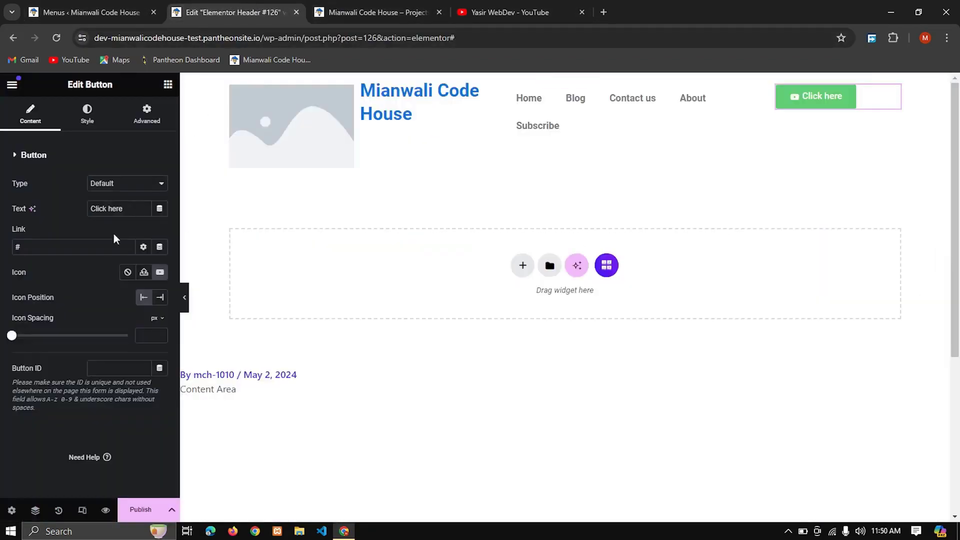
key("ctrl+v")
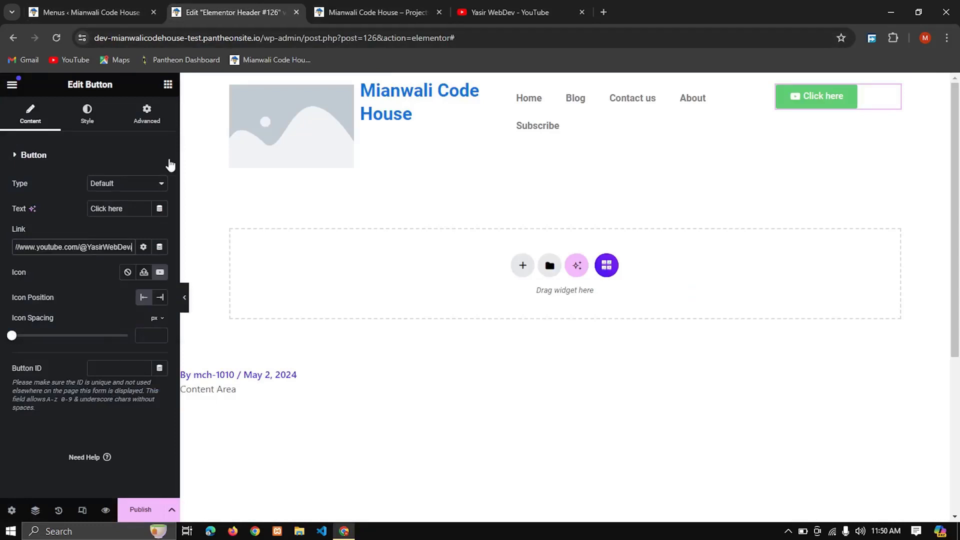
Step: Publish the header template with a display condition that includes the Entire Site
left_click(140, 509)
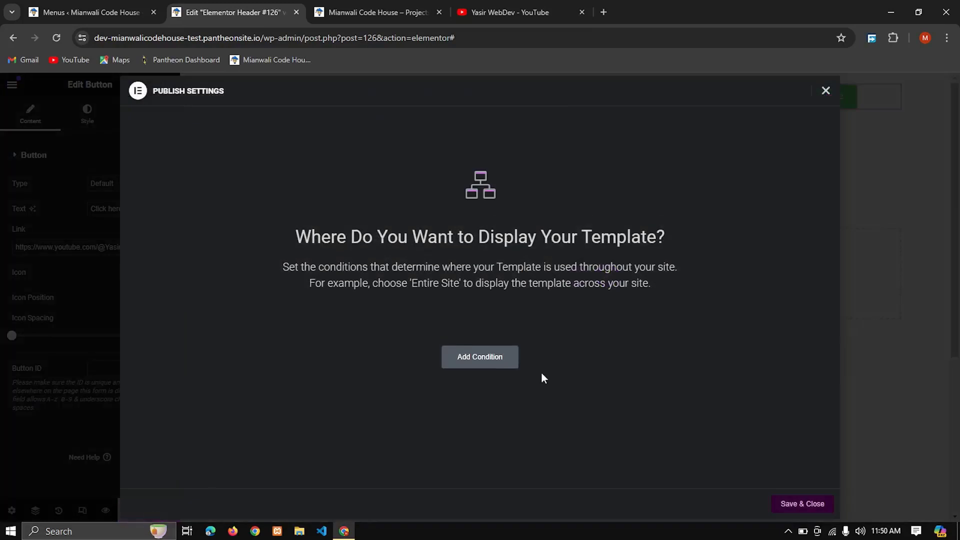
left_click(510, 364)
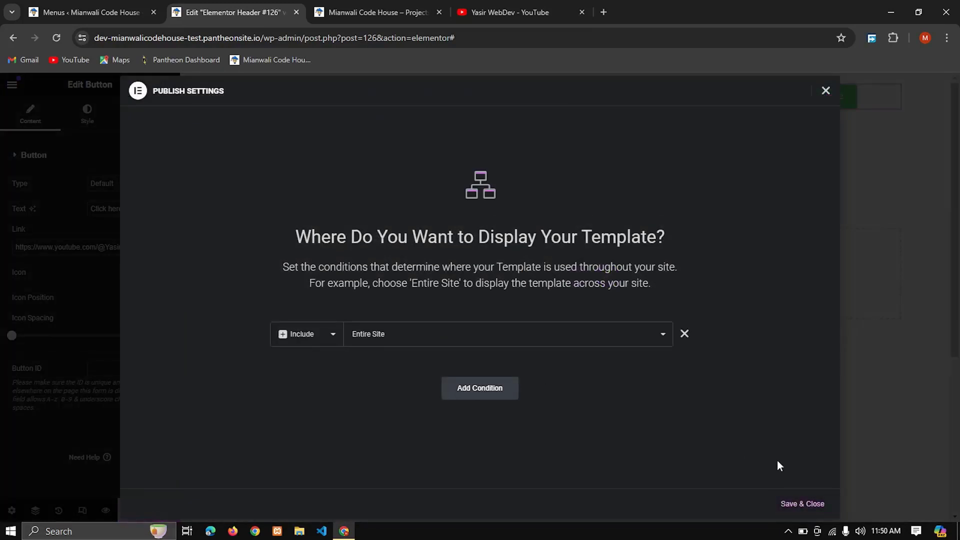
left_click(802, 504)
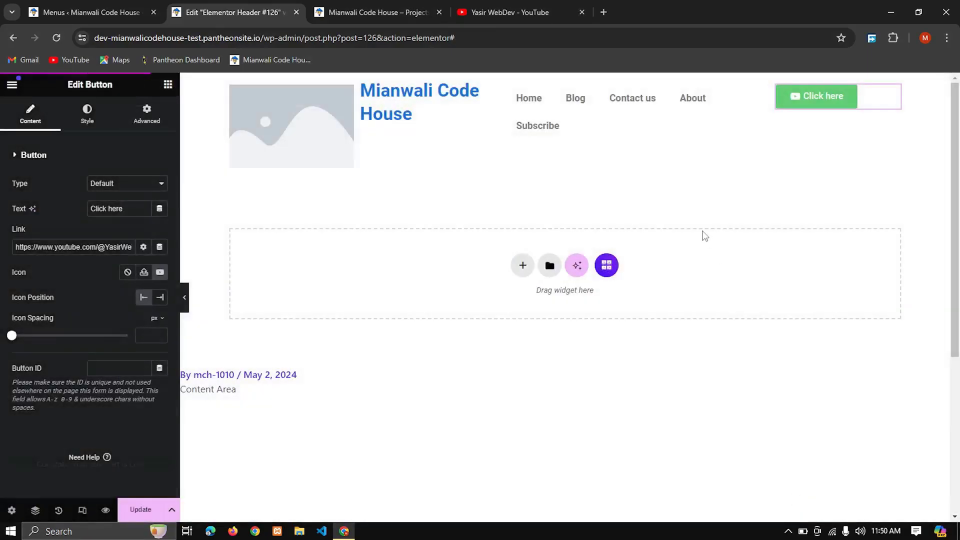
Step: Reload the live site to examine the published header, test the button's link, and return to the home page
left_click(422, 6)
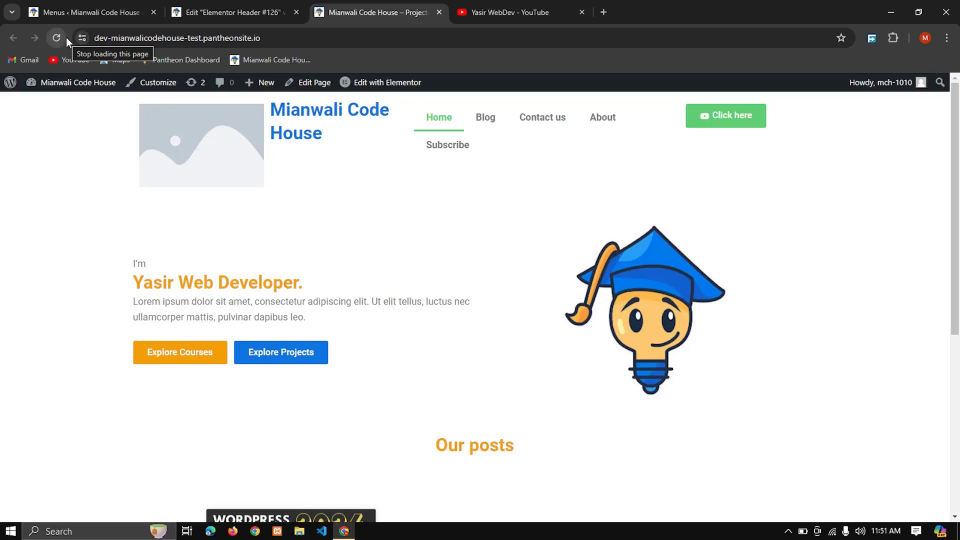
left_click(738, 122)
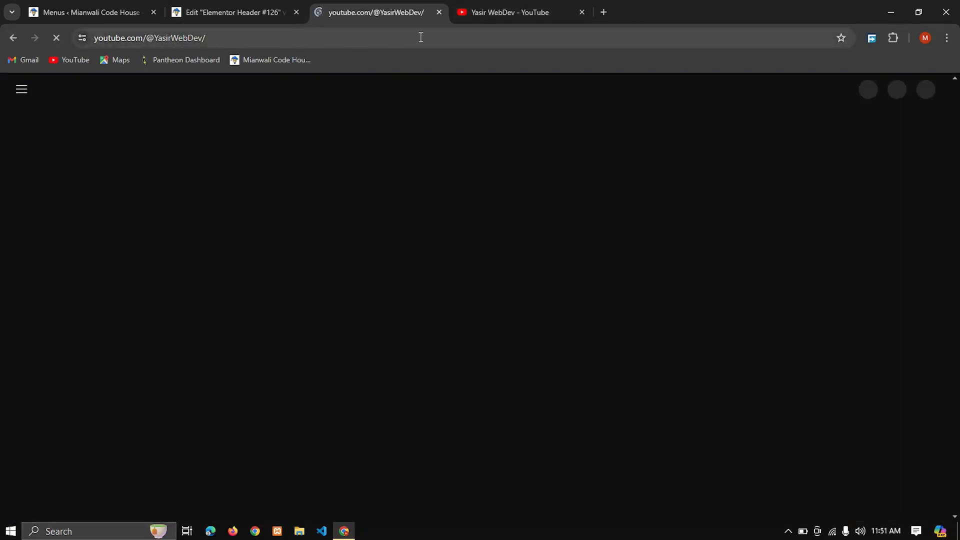
key("alt+Left")
Step: Back in the header template, fill the Image widget with the second mascot logo from the media library and shrink its column to about 5.7%
left_click(208, 3)
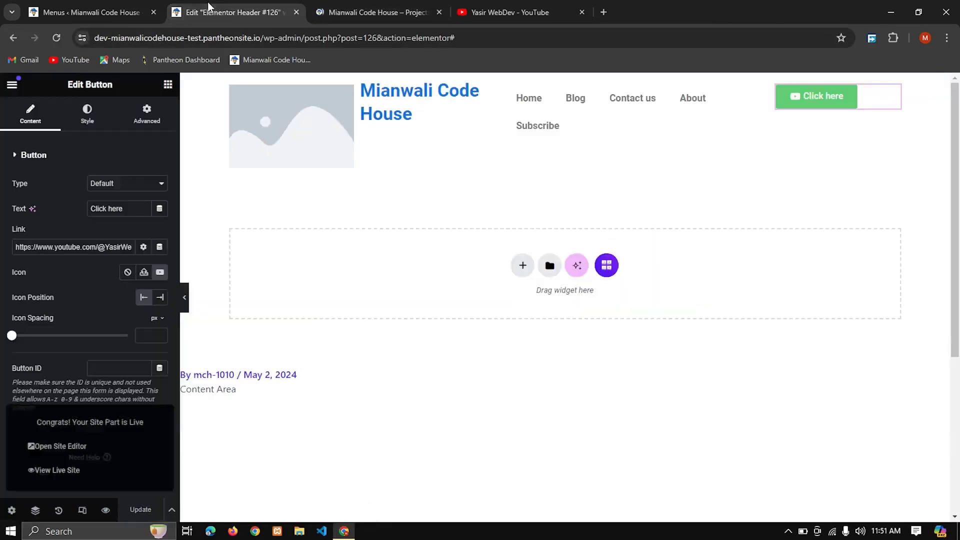
left_click(302, 112)
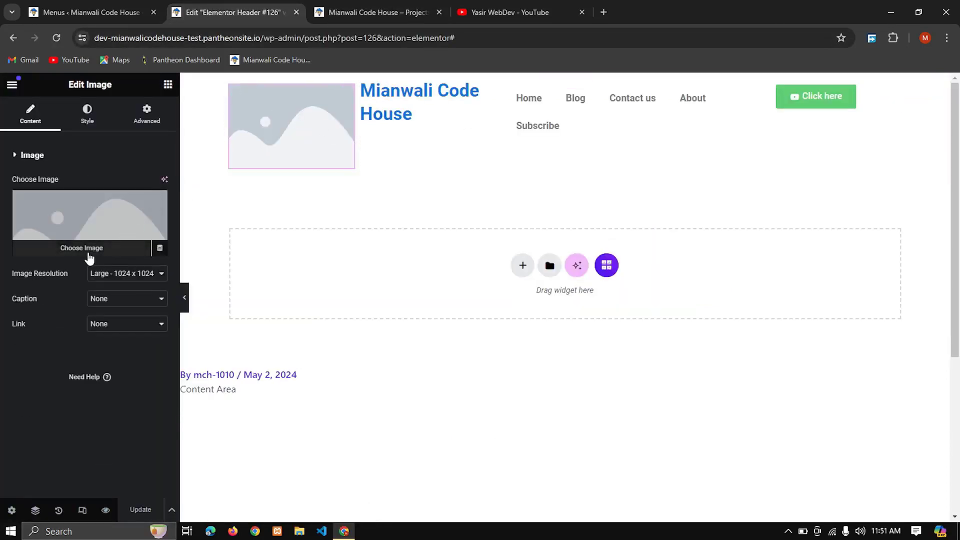
left_click(89, 253)
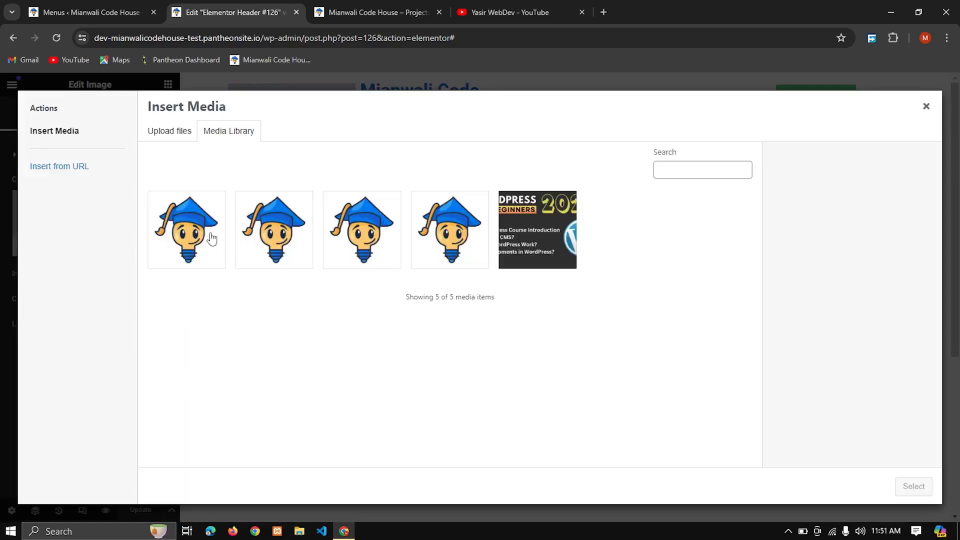
left_click(286, 235)
left_click(913, 486)
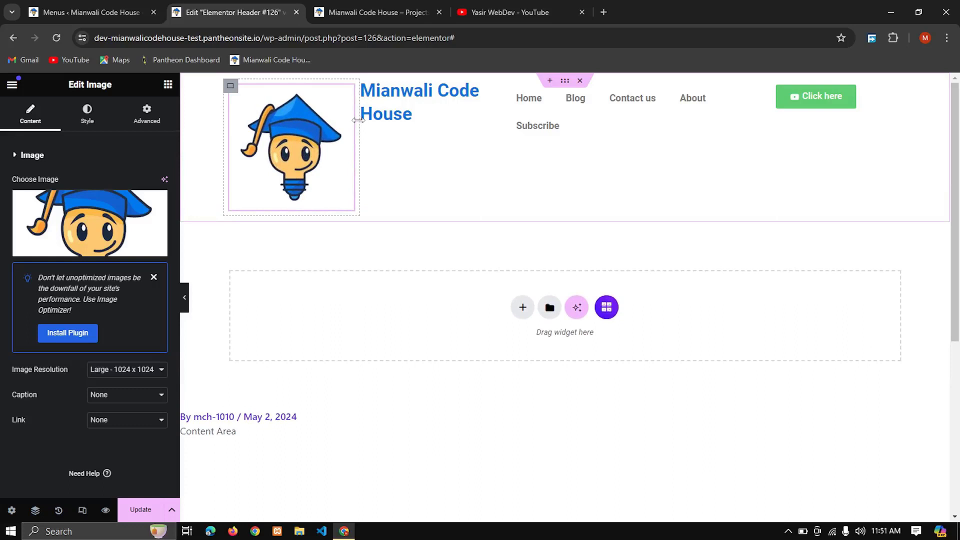
left_click_drag(359, 128, 275, 127)
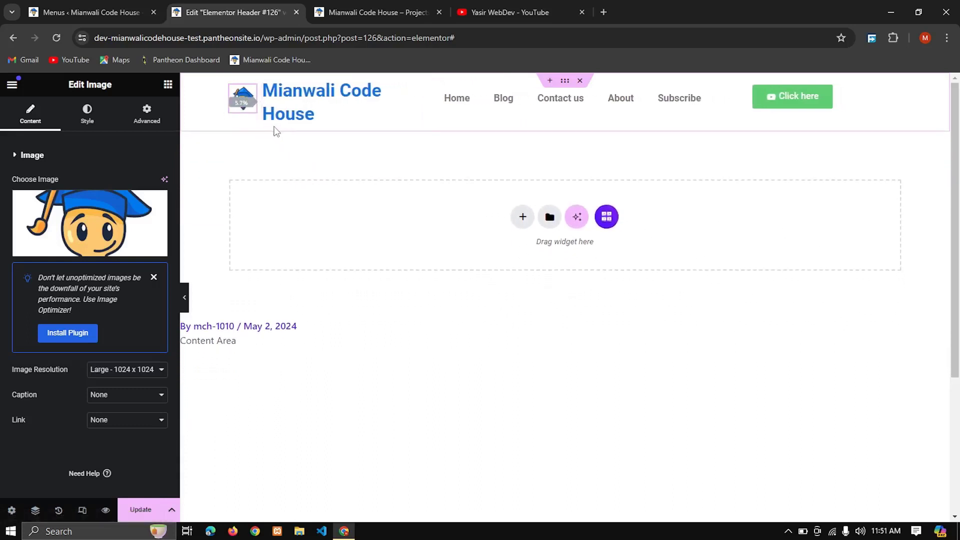
Step: Set the Site Title's HTML tag to H4 and align the main header container's items to the vertical centre
left_click(314, 110)
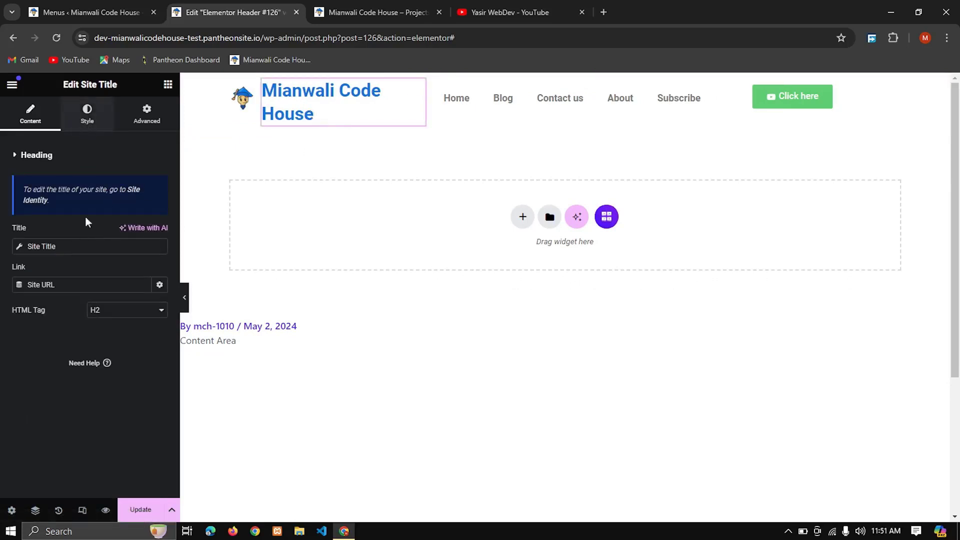
left_click(96, 312)
left_click(104, 351)
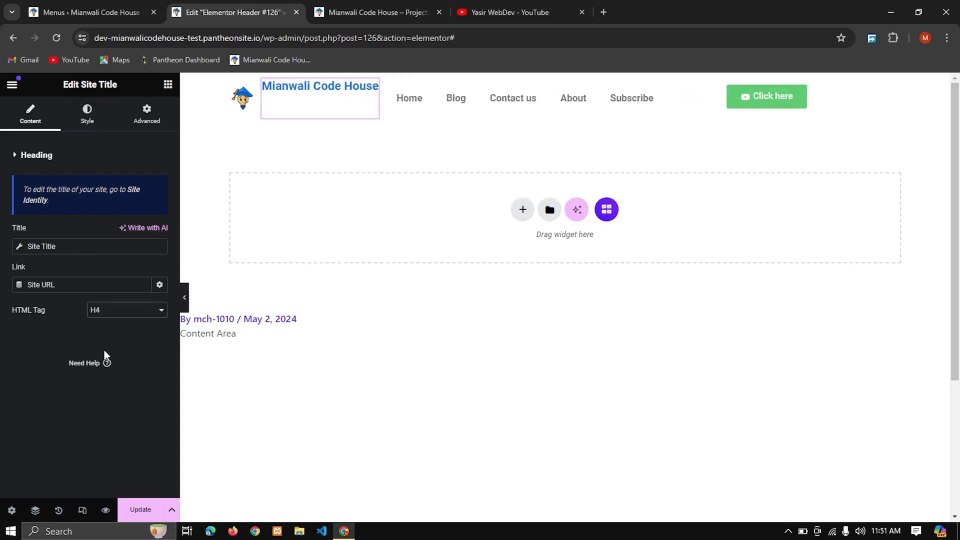
left_click(566, 82)
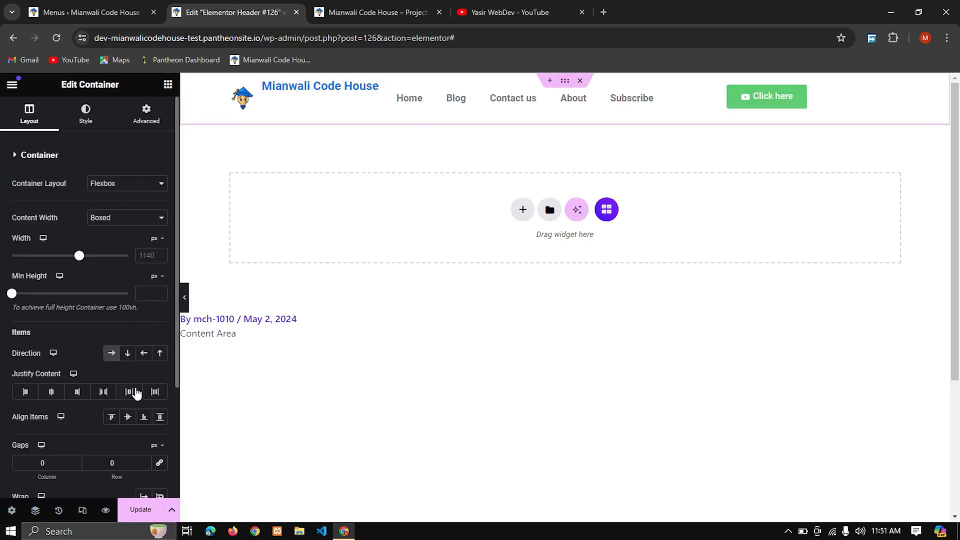
left_click(128, 420)
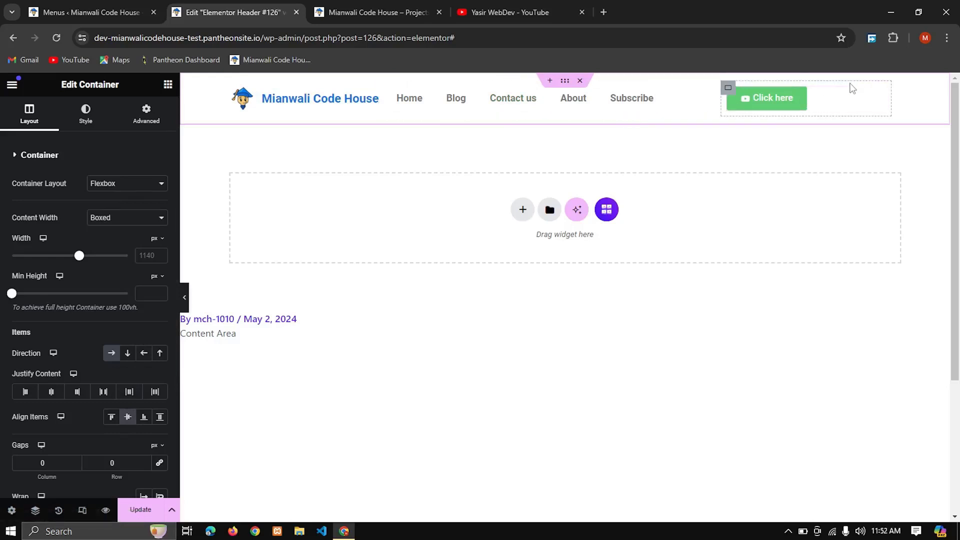
Step: Align the button column's items to the end and make that column narrower
left_click(727, 90)
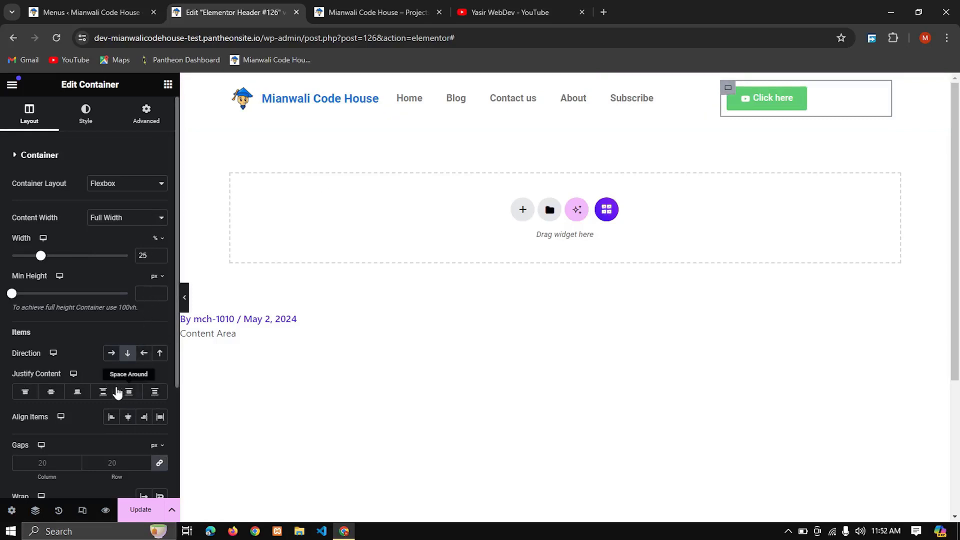
left_click(142, 418)
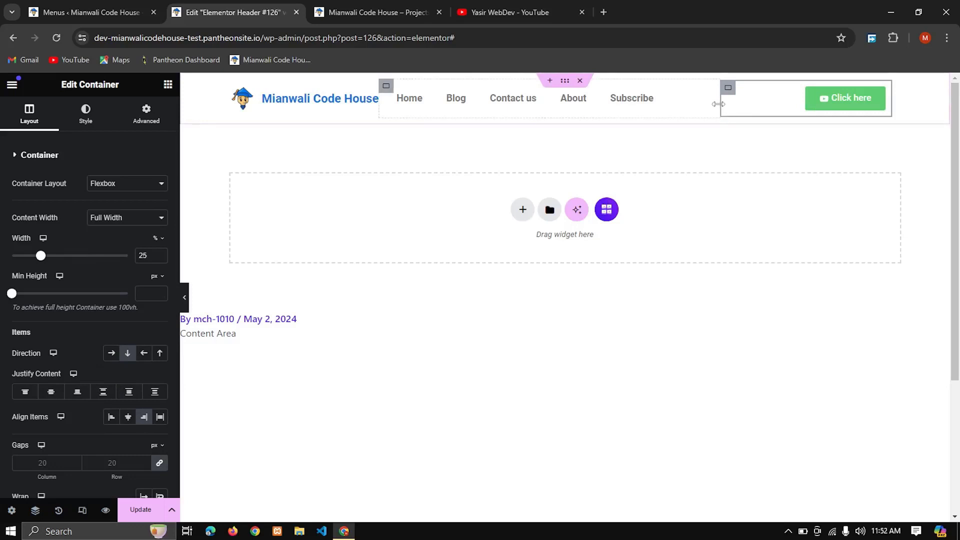
left_click_drag(727, 108, 858, 103)
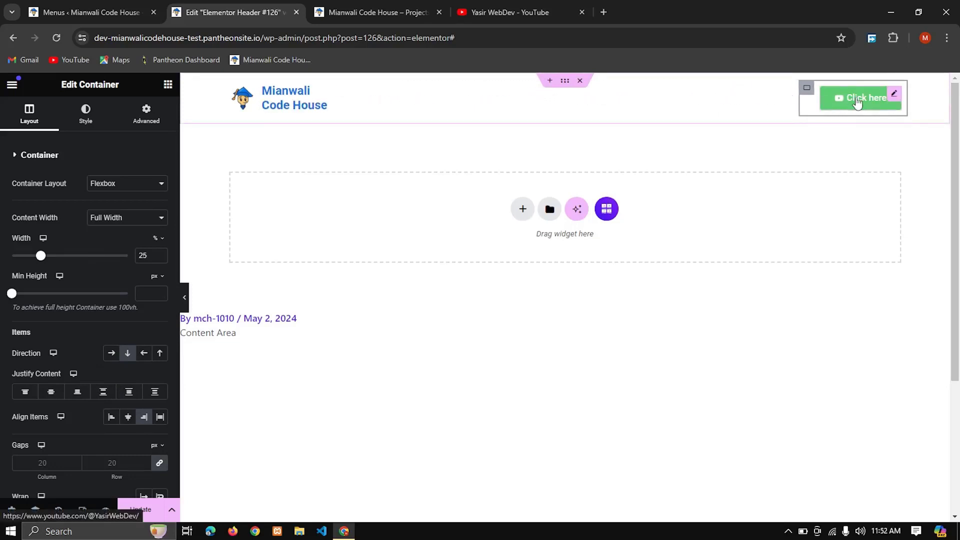
Step: Change the header button's text to "Subscribe"
left_click(893, 96)
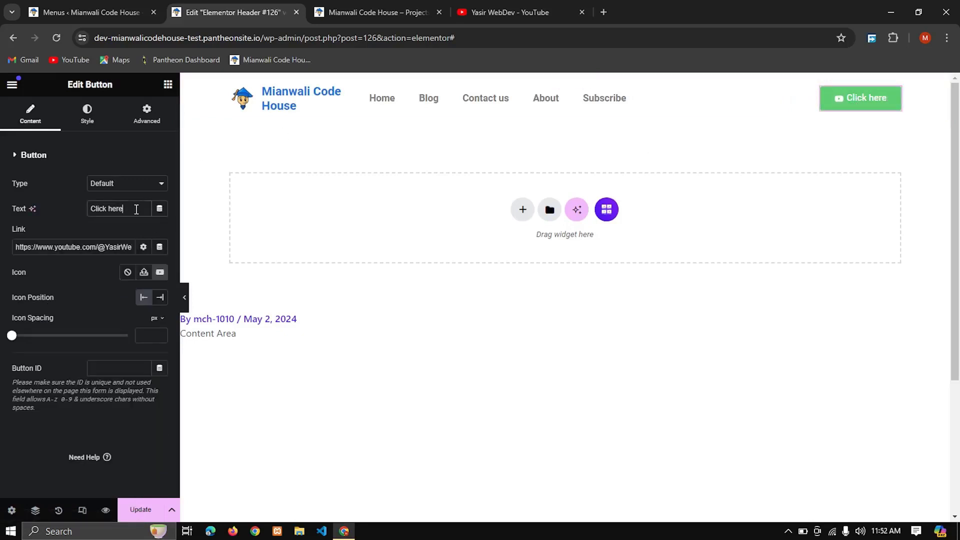
key("BackSpace")
key("BackSpace")
key("BackSpace")
key("BackSpace")
key("BackSpace")
key("BackSpace")
key("BackSpace")
key("BackSpace")
key("BackSpace")
key("BackSpace")
type("Sub")
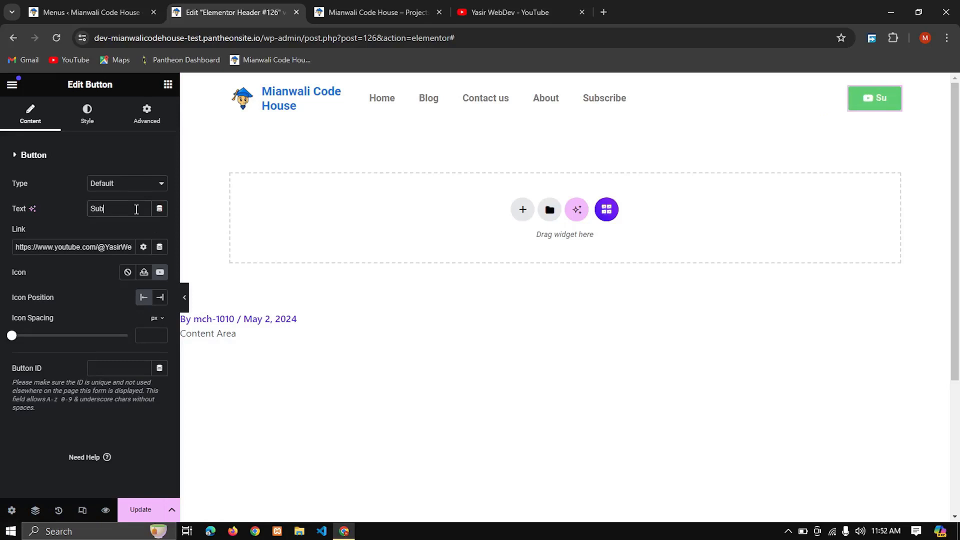
type("scribe")
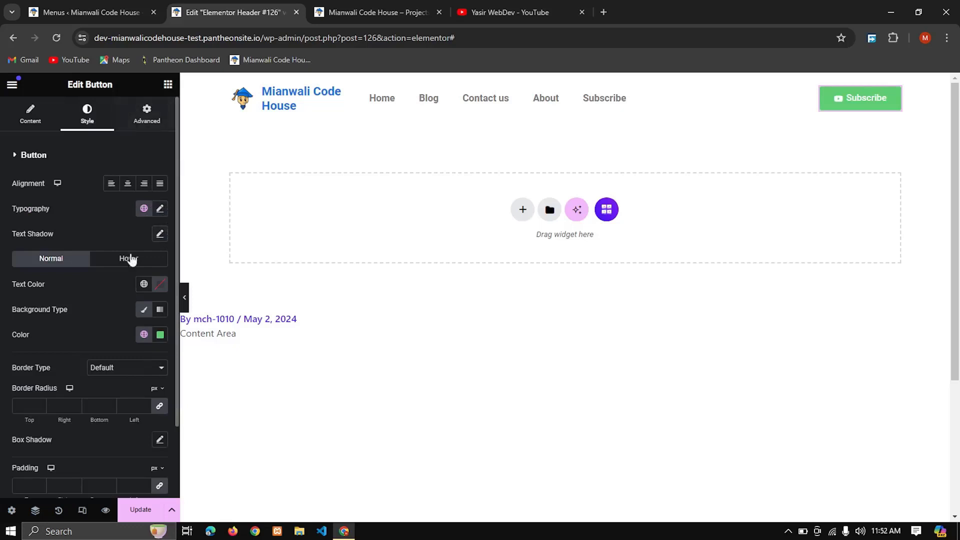
Step: Set the Subscribe button's normal background color to red #D80000
left_click(161, 335)
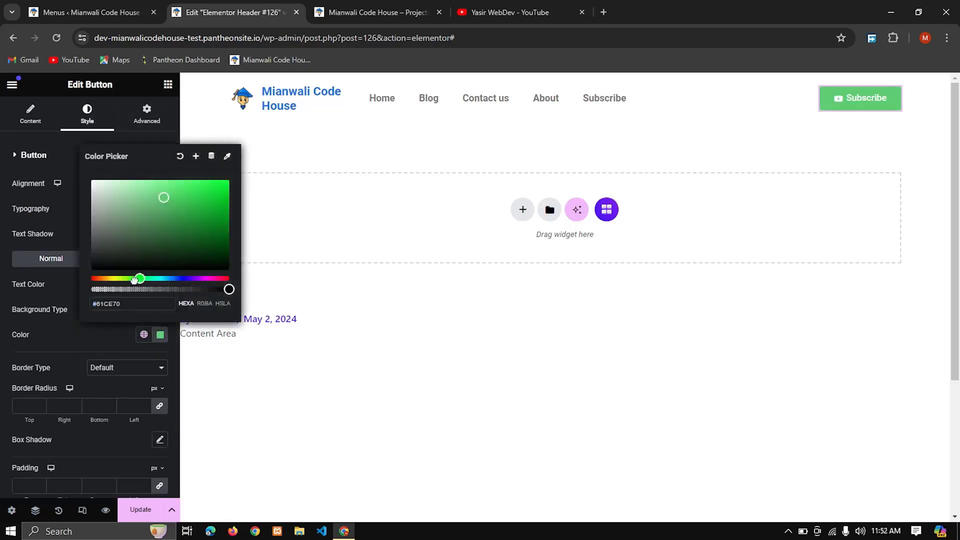
left_click_drag(140, 278, 91, 278)
mouse_move(185, 206)
left_mouse_down()
mouse_move(231, 206)
mouse_move(231, 193)
left_mouse_up()
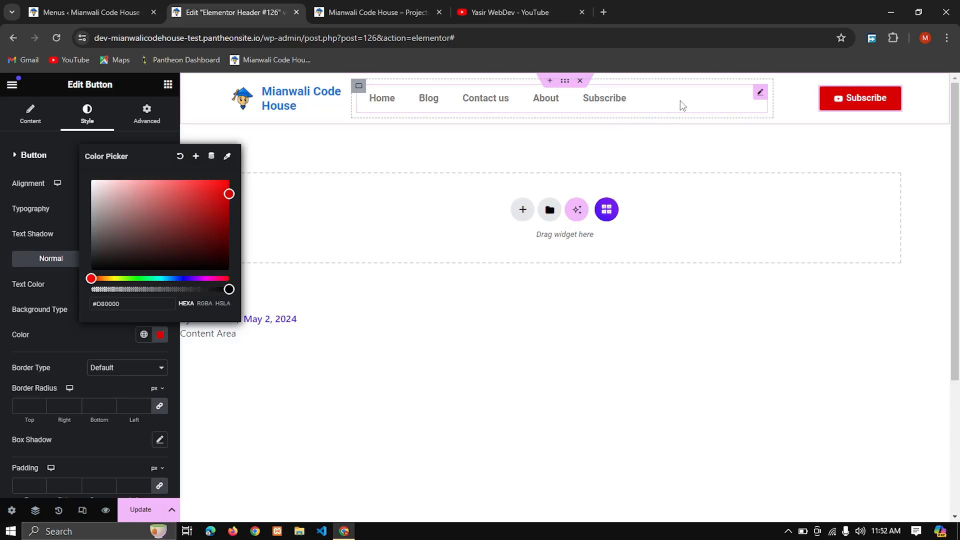
Step: Align the items of the navigation menu's column to the end
left_click(362, 87)
left_click(359, 87)
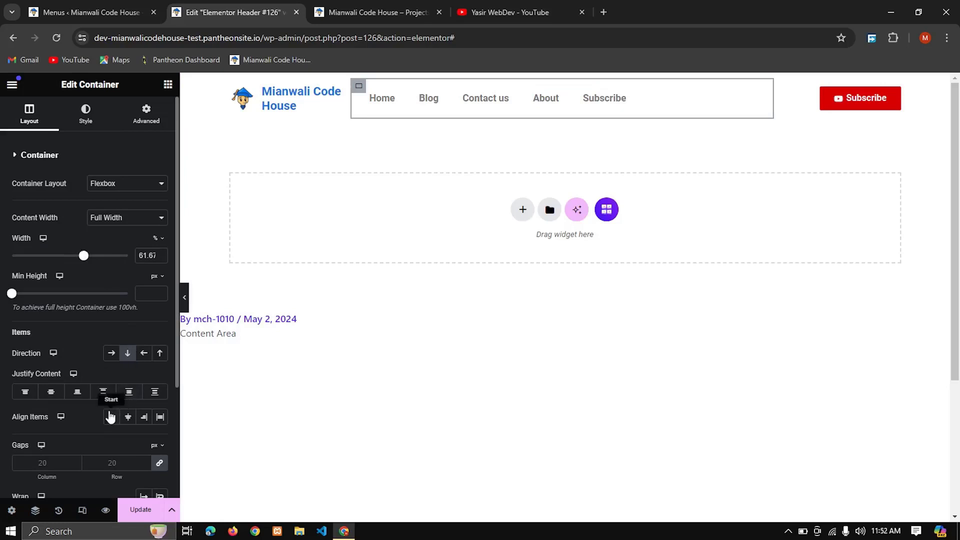
left_click(144, 417)
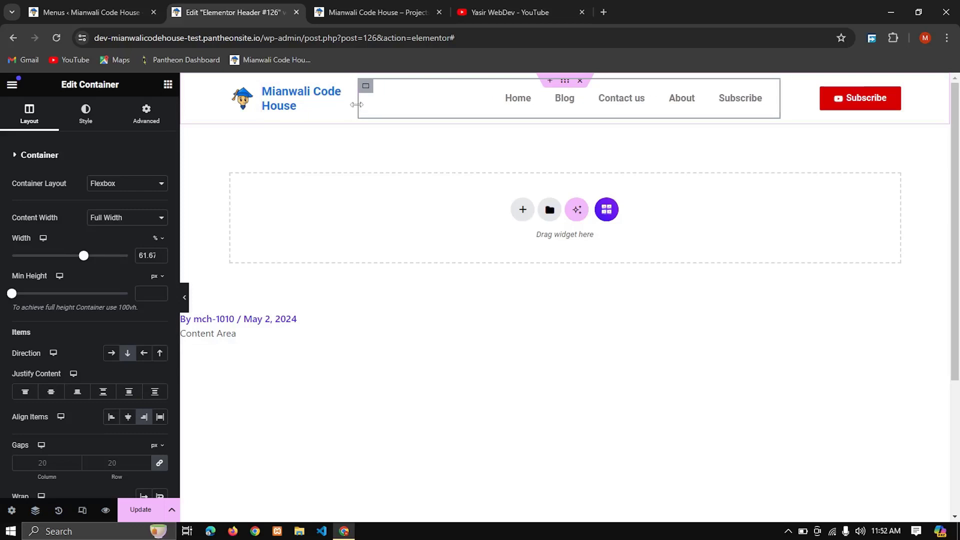
Step: Resize the header columns, widening the site title's and narrowing the menu's to about 51.6% and the button's, and update the header
left_click_drag(350, 105, 438, 100)
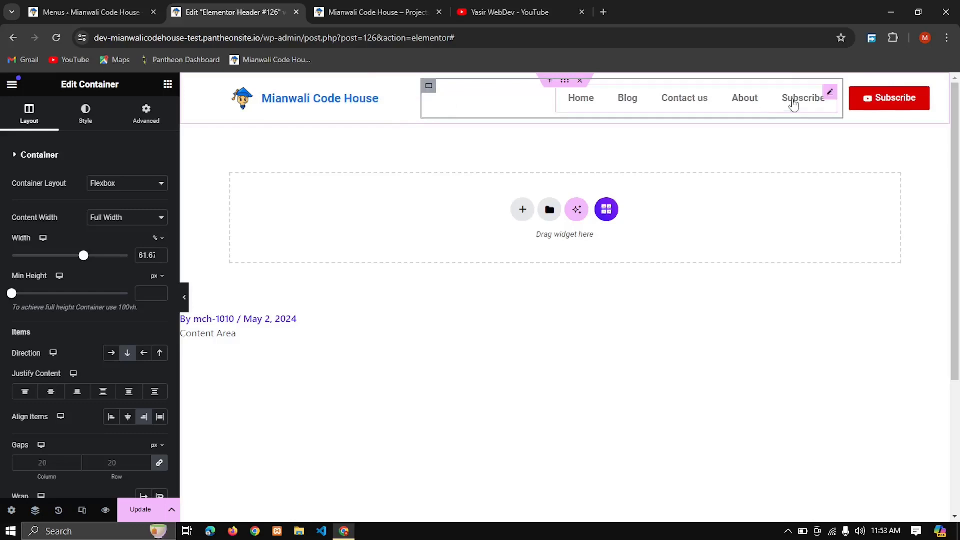
left_click_drag(841, 99, 775, 100)
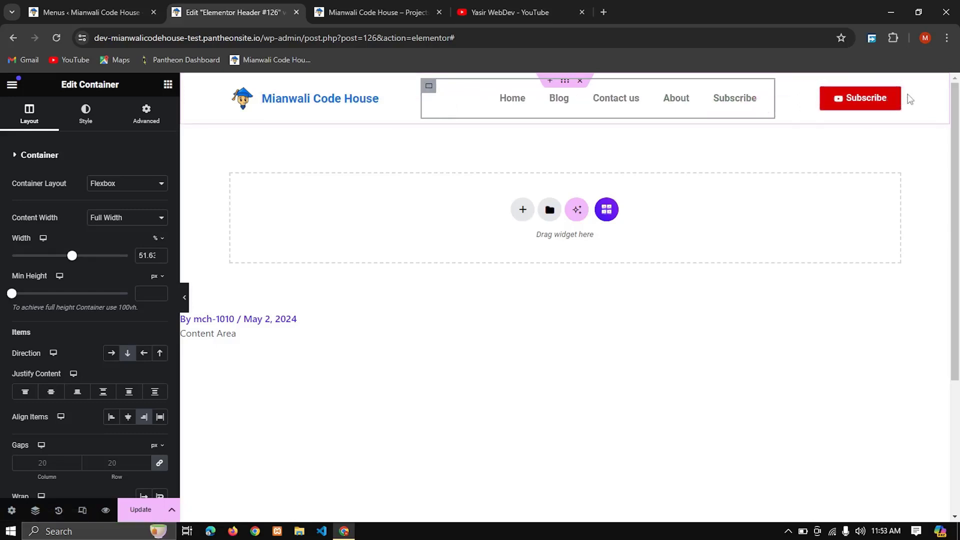
left_click_drag(907, 99, 896, 95)
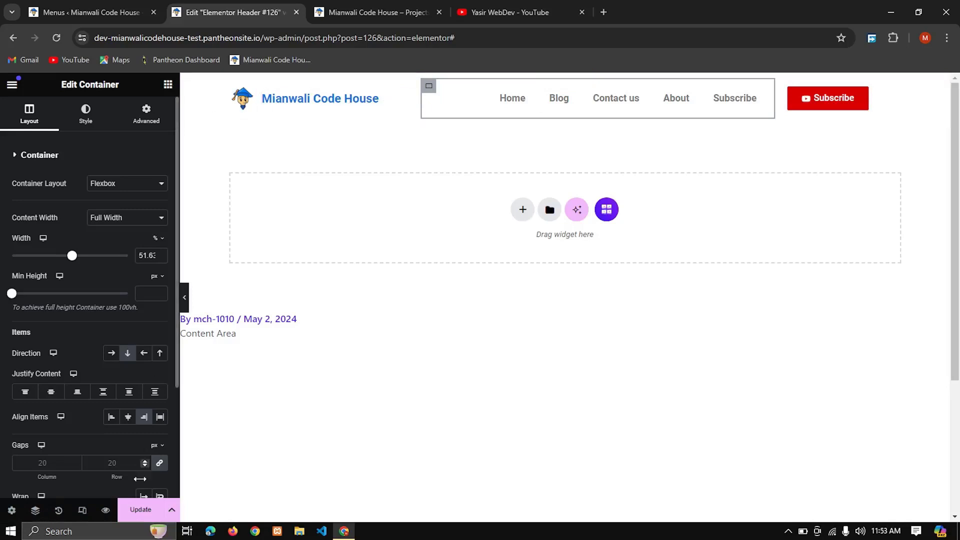
left_click(140, 509)
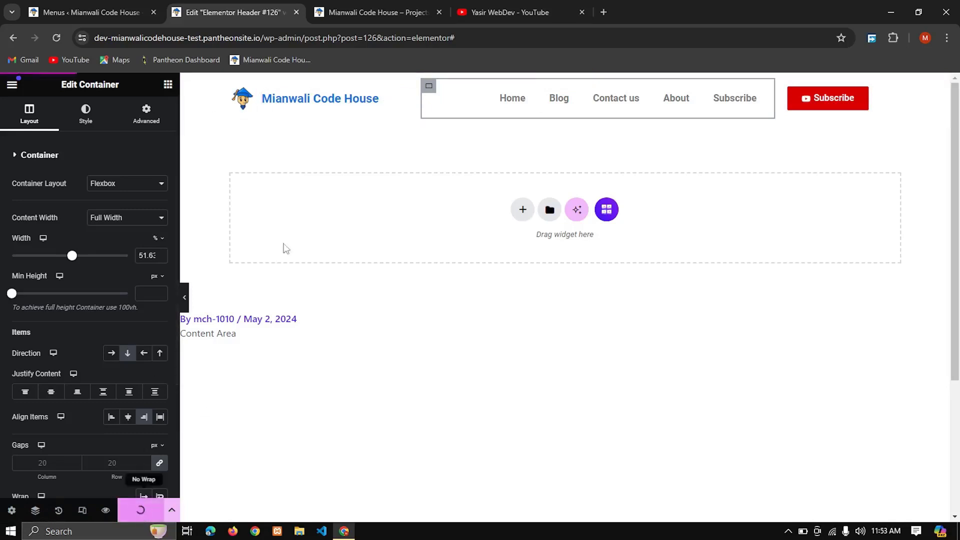
Step: Check the updated header and the rest of the homepage on the live site
left_click(410, 4)
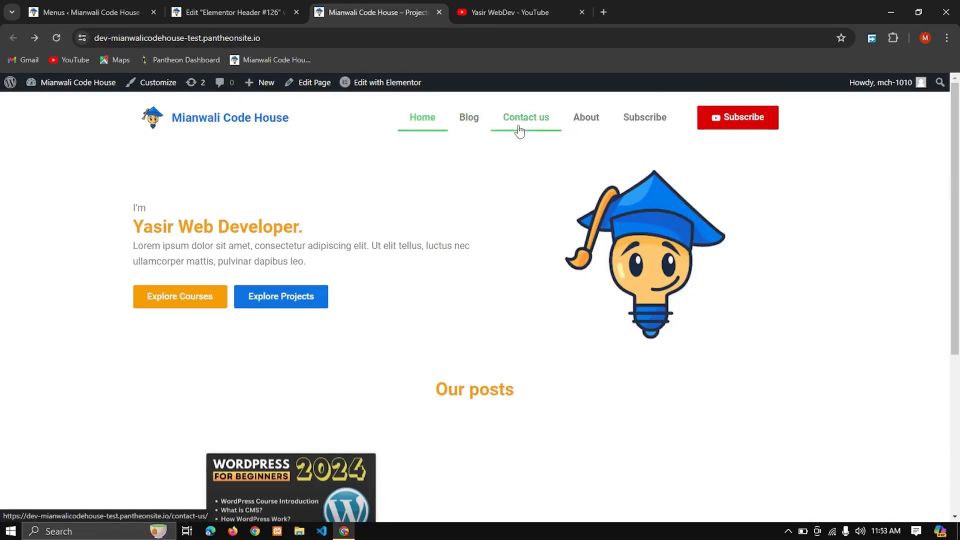
scroll(551, 332, "down", 5)
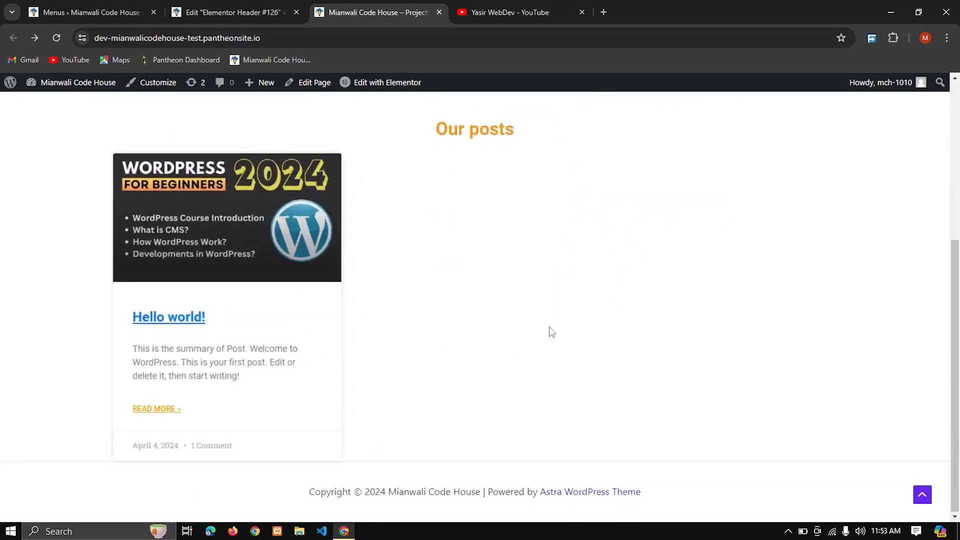
scroll(552, 332, "up", 5)
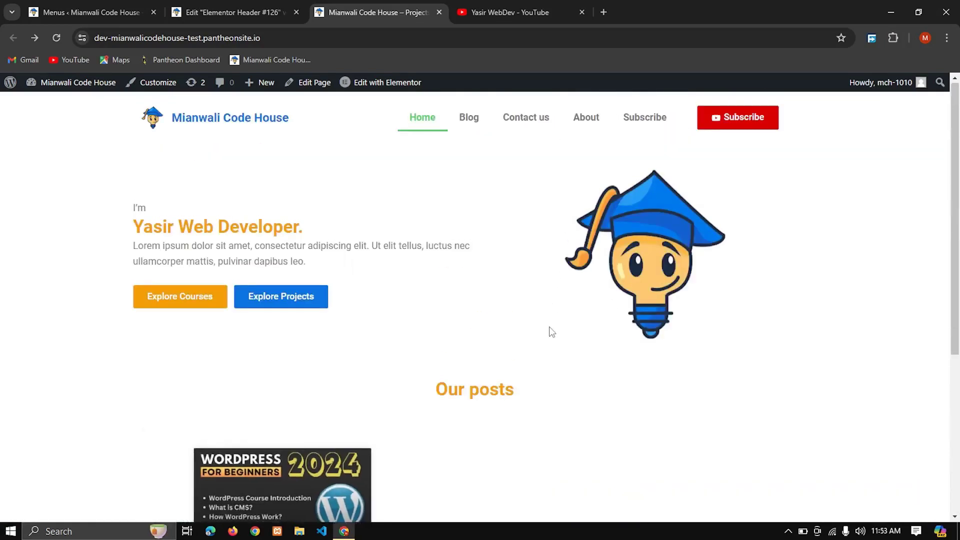
Step: Give the header's outer container a classic normal background in dark grey #1B1B1B in the Elementor editor
left_click(287, 6)
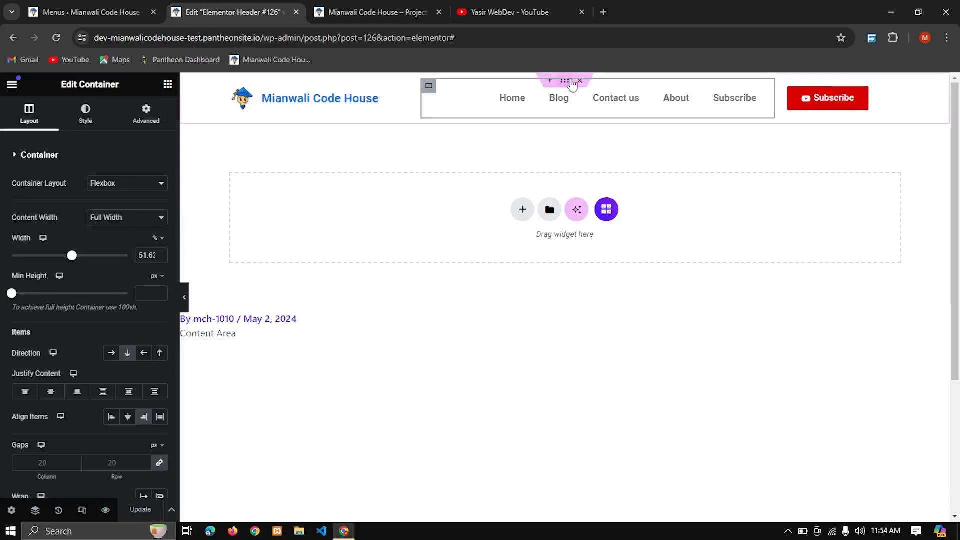
left_click(438, 119)
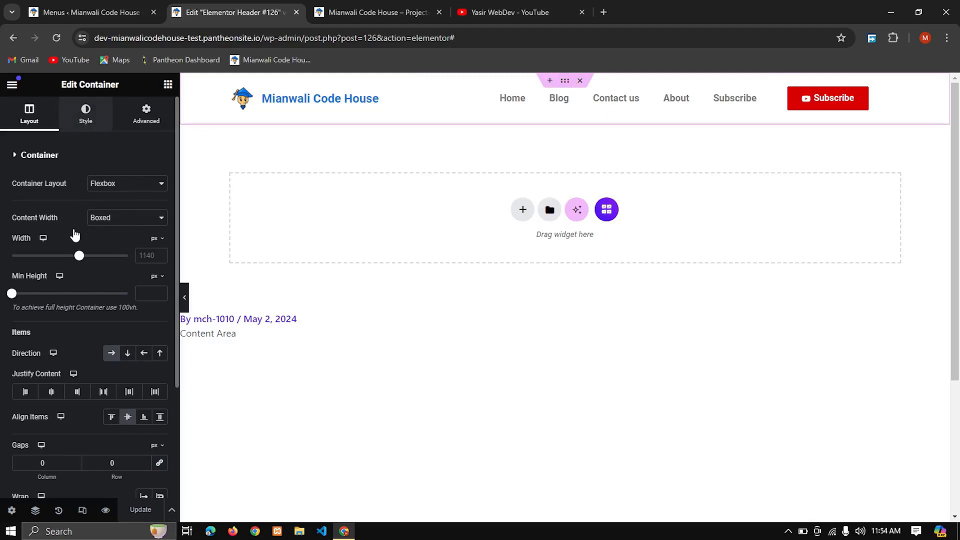
left_click(87, 117)
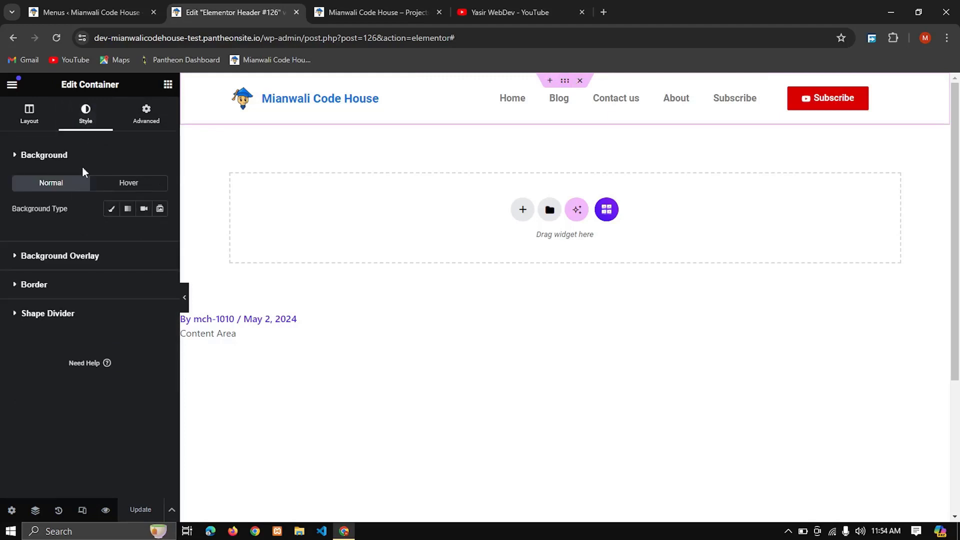
left_click(73, 265)
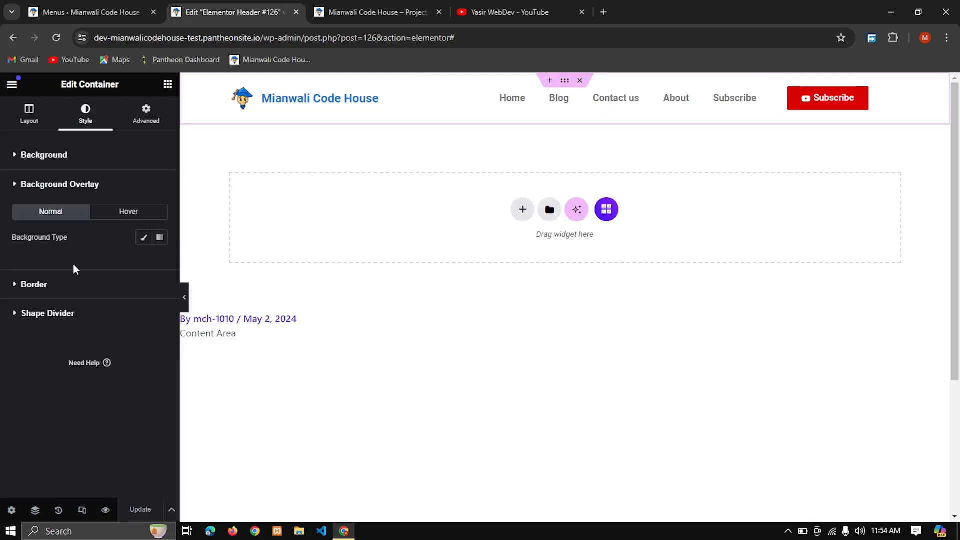
left_click(38, 156)
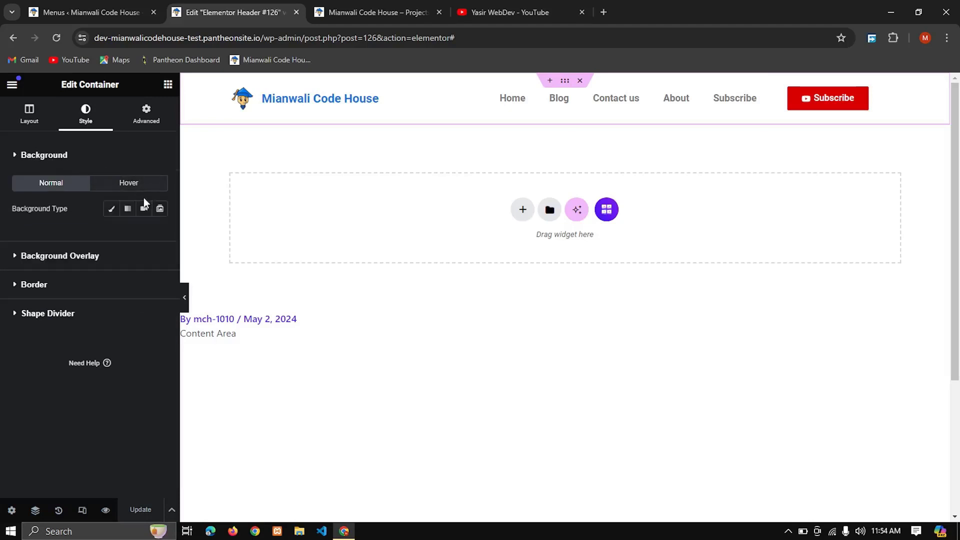
left_click(112, 209)
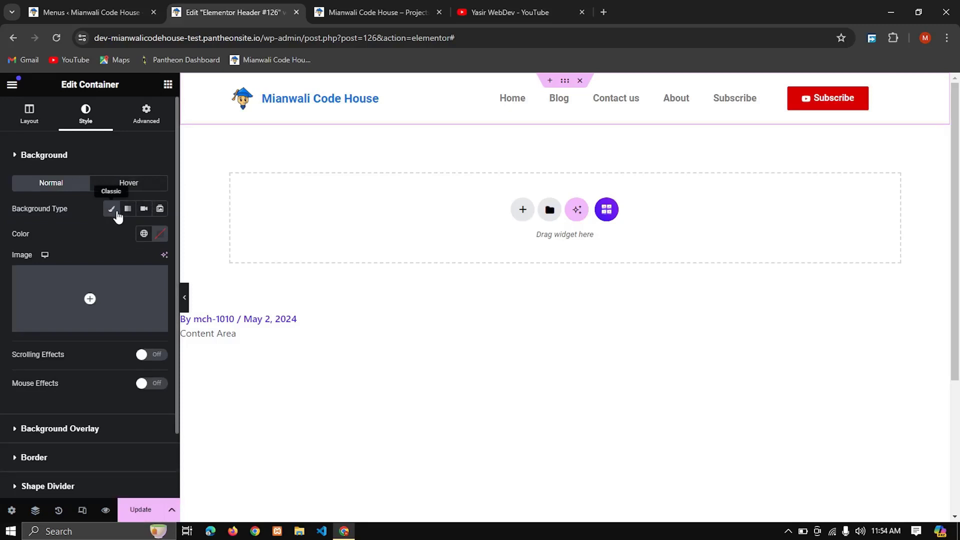
left_click(160, 234)
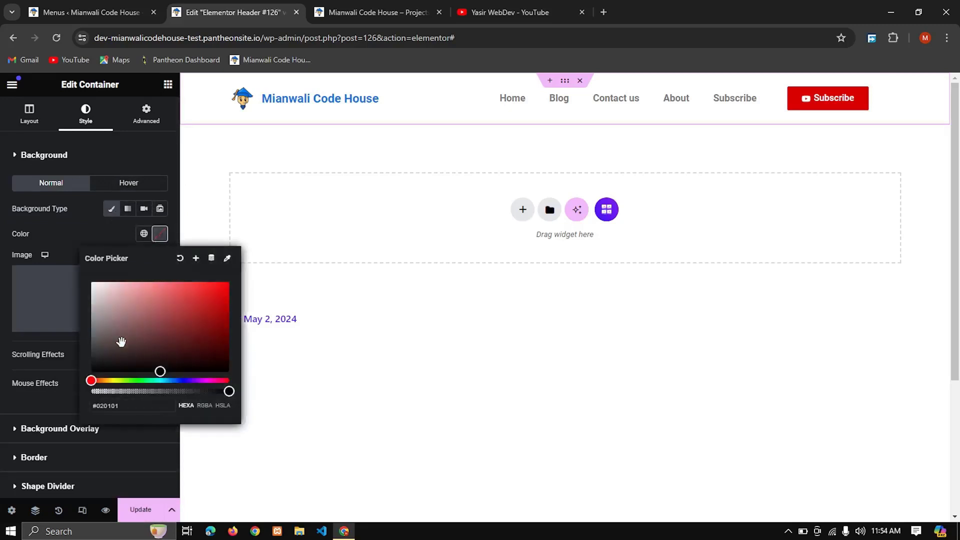
left_click_drag(107, 356, 88, 363)
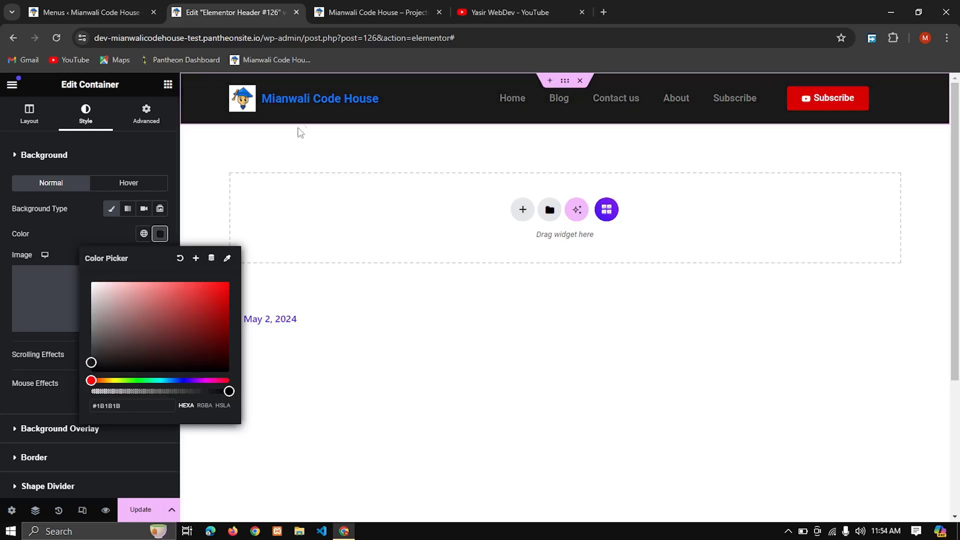
Step: Set the site title's text color to white #FFFFFF
left_click(350, 100)
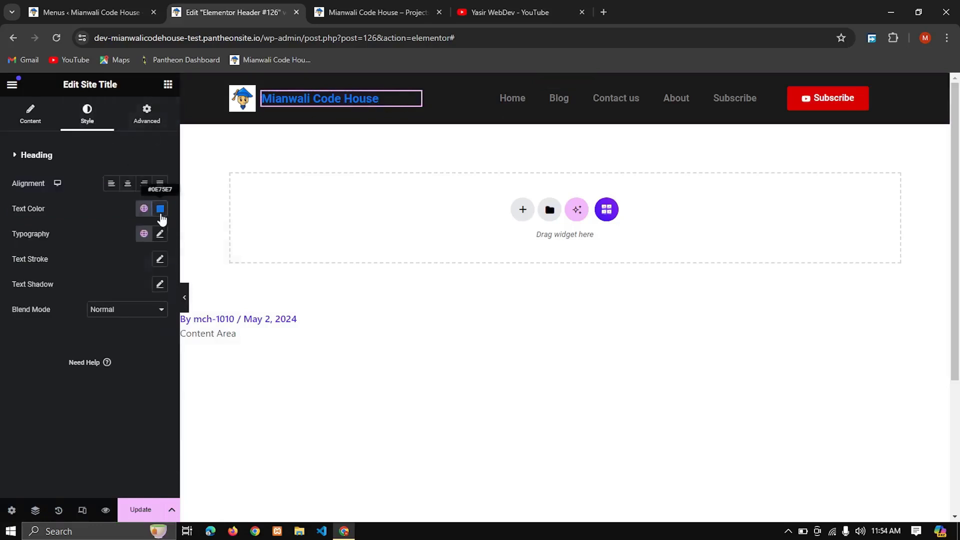
left_click(160, 209)
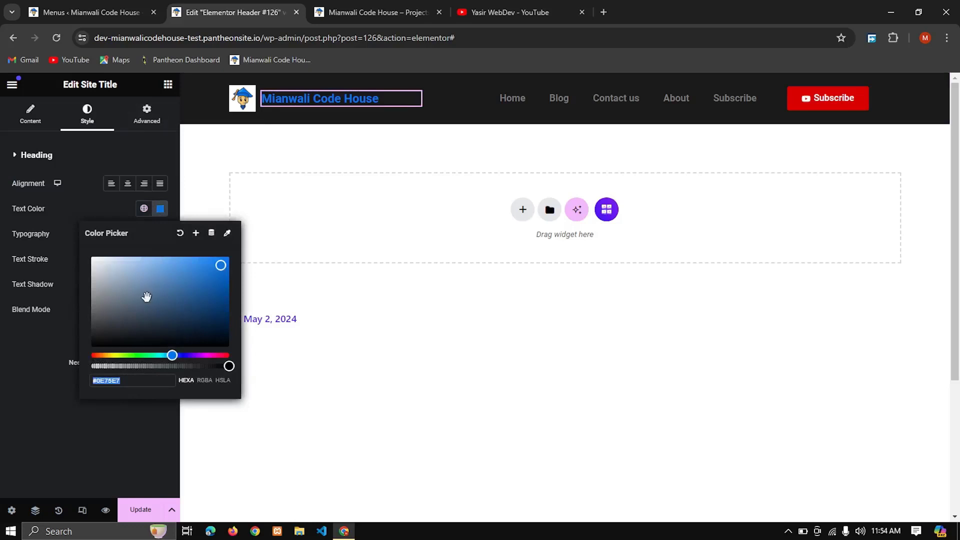
left_click(128, 286)
left_click_drag(71, 238, 43, 215)
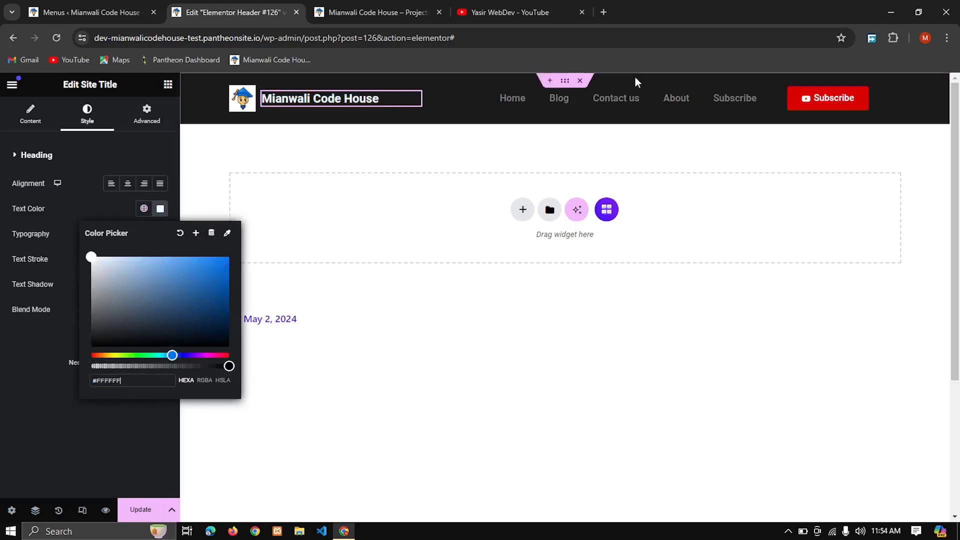
Step: Set the navigation menu's normal text color to light grey #C5C5C5
left_click(761, 96)
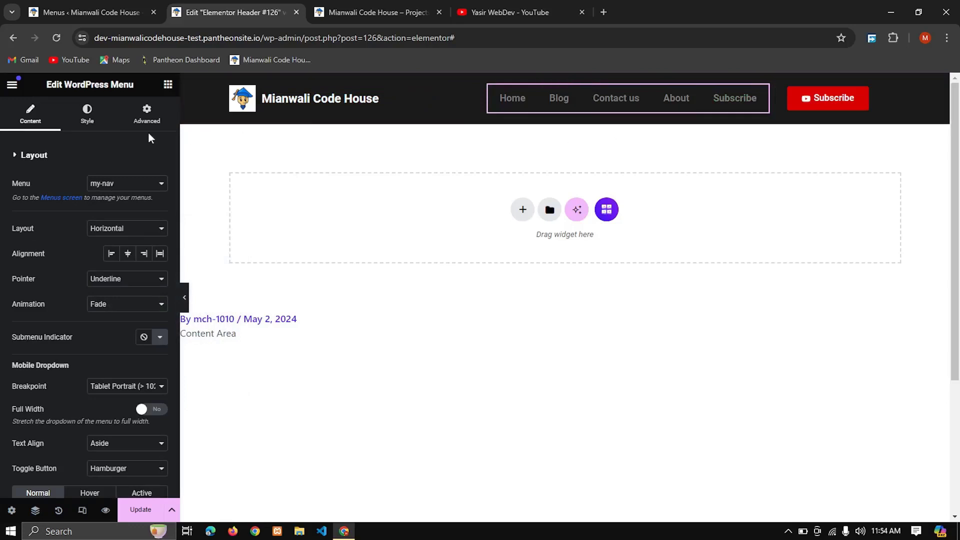
left_click(94, 129)
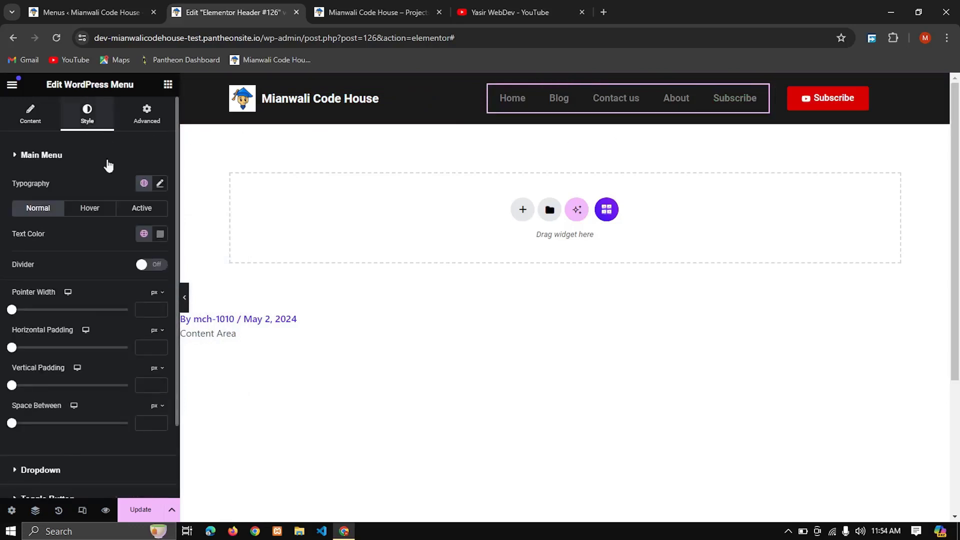
left_click(161, 234)
left_click(90, 307)
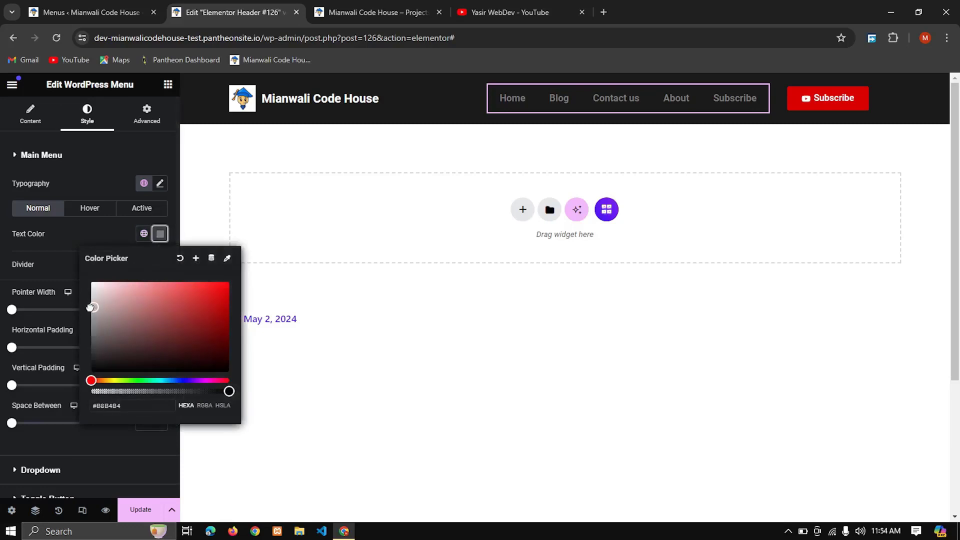
left_click_drag(89, 306, 87, 302)
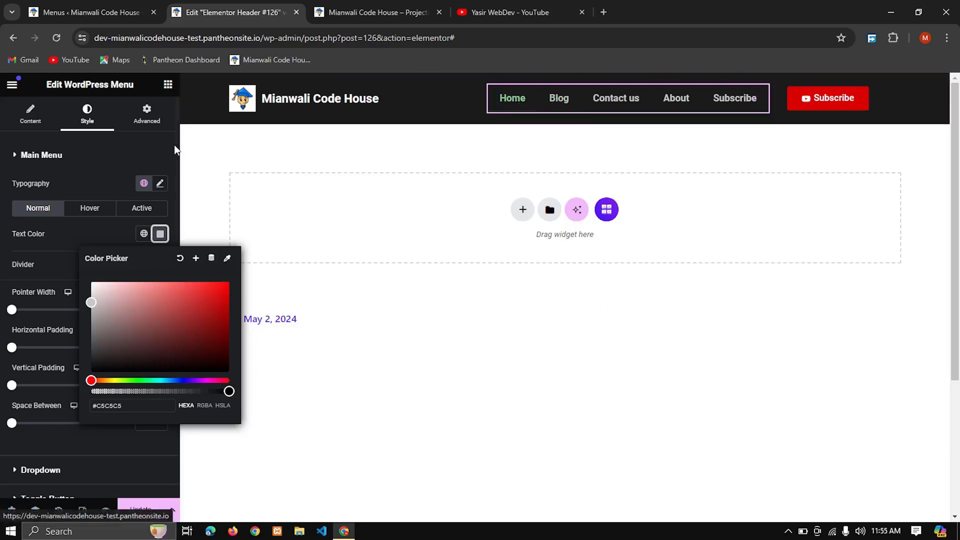
Step: Set the menu's hover text to the global Secondary color and its hover pointer to the global Primary color, and update the header
left_click(102, 216)
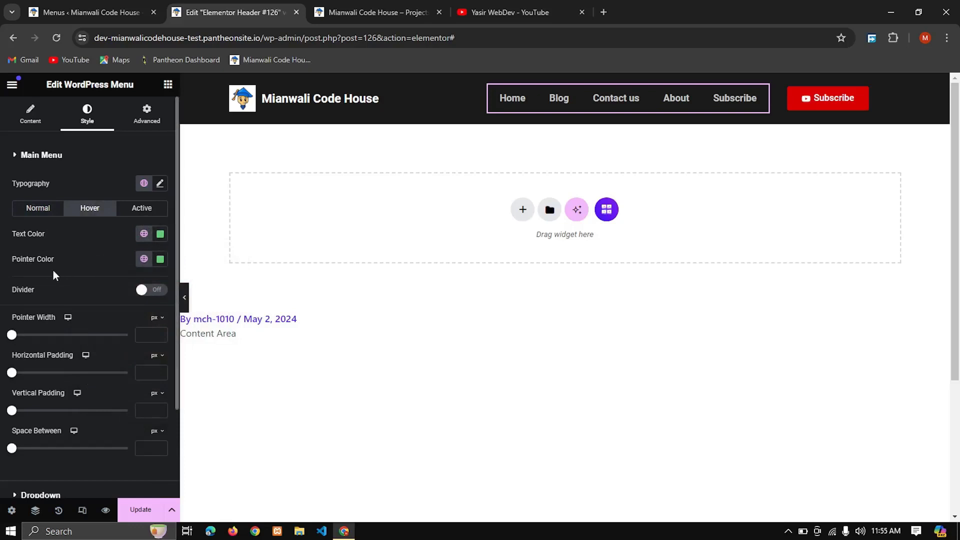
left_click(161, 235)
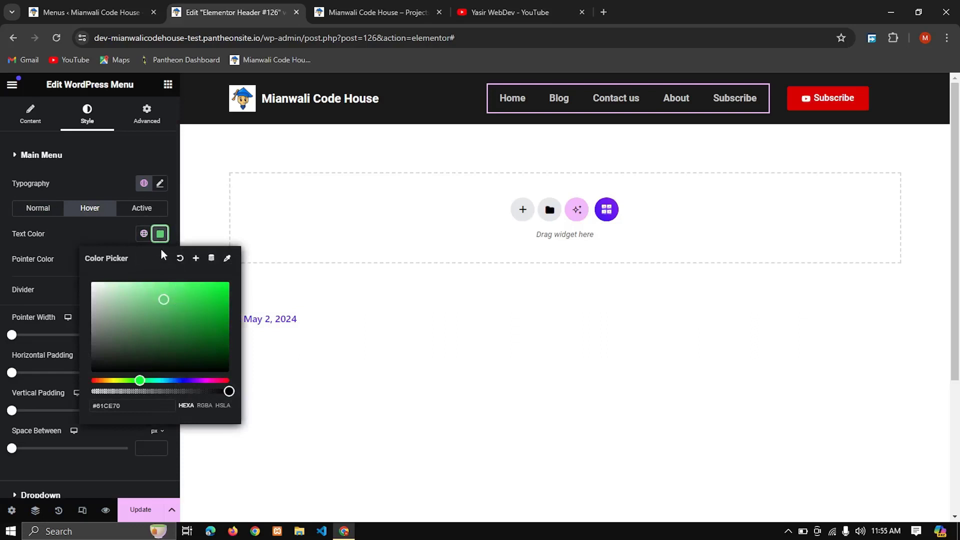
left_click(143, 239)
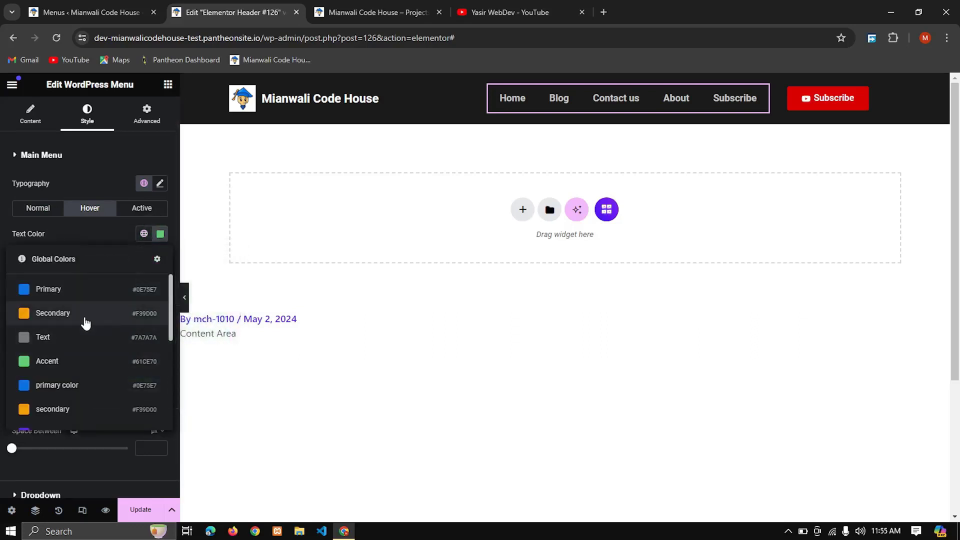
left_click(88, 322)
left_click(144, 258)
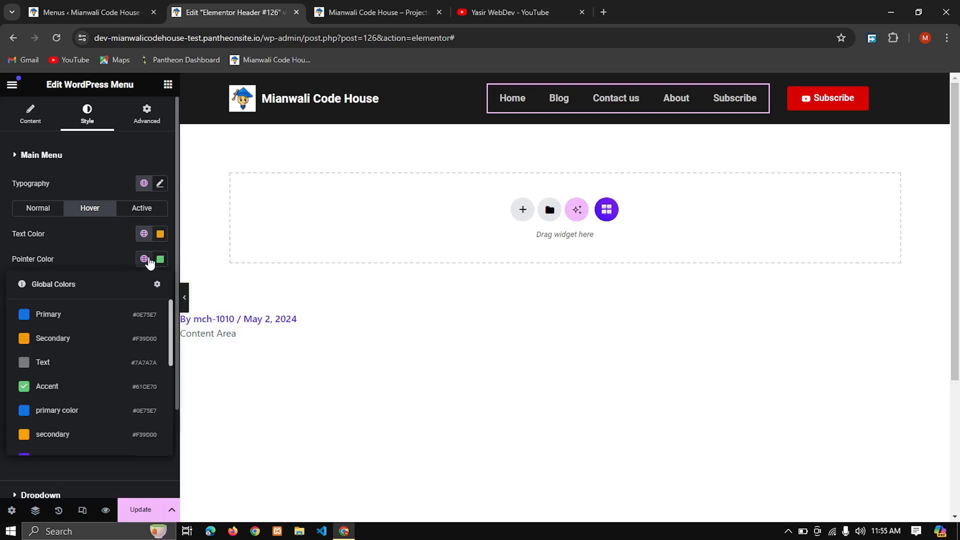
left_click(99, 315)
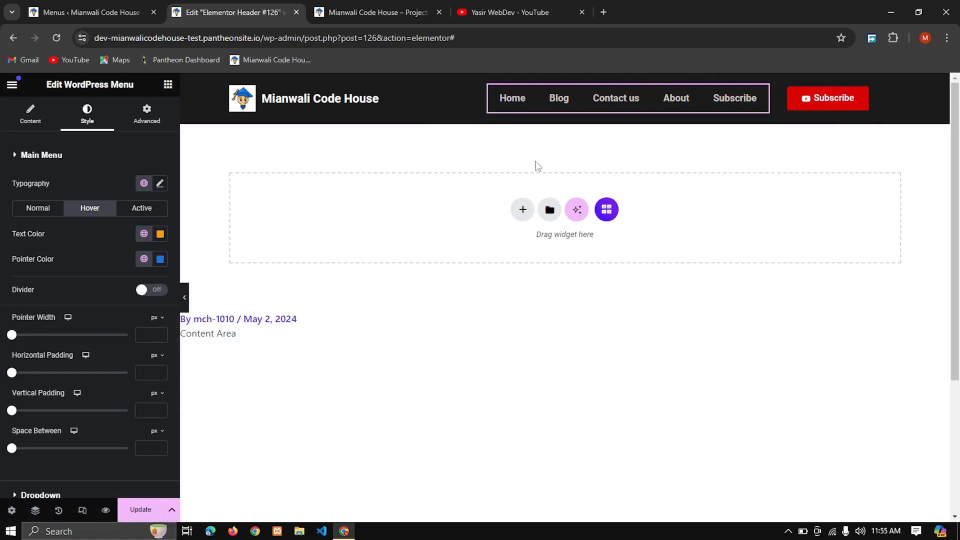
left_click(135, 509)
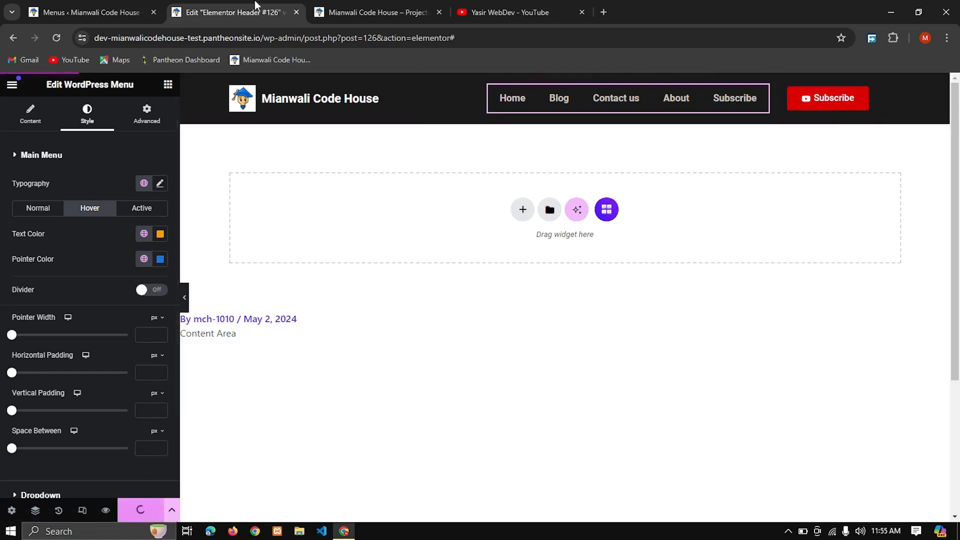
Step: Remove the Subscribe custom link from the my-nav menu in the WordPress dashboard and save the menu
left_click(90, 12)
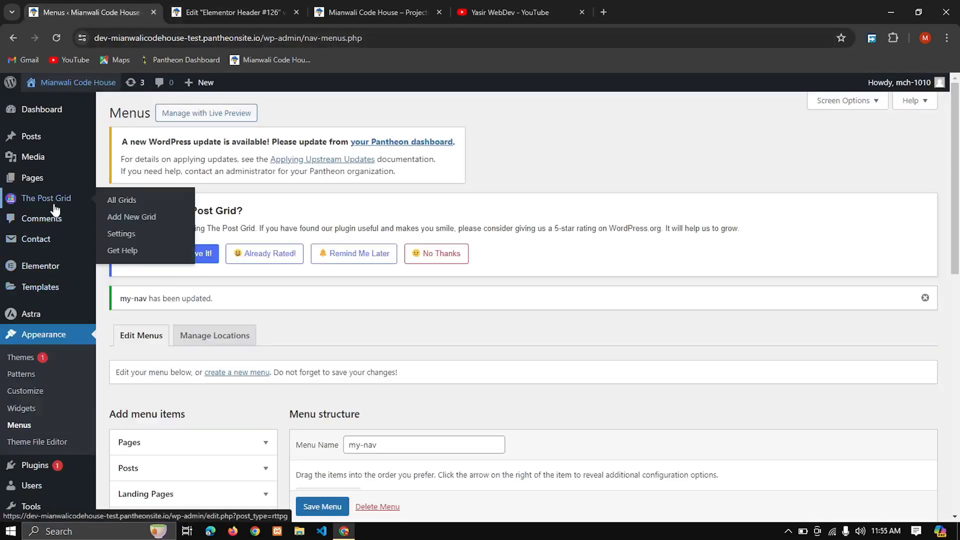
mouse_move(42, 276)
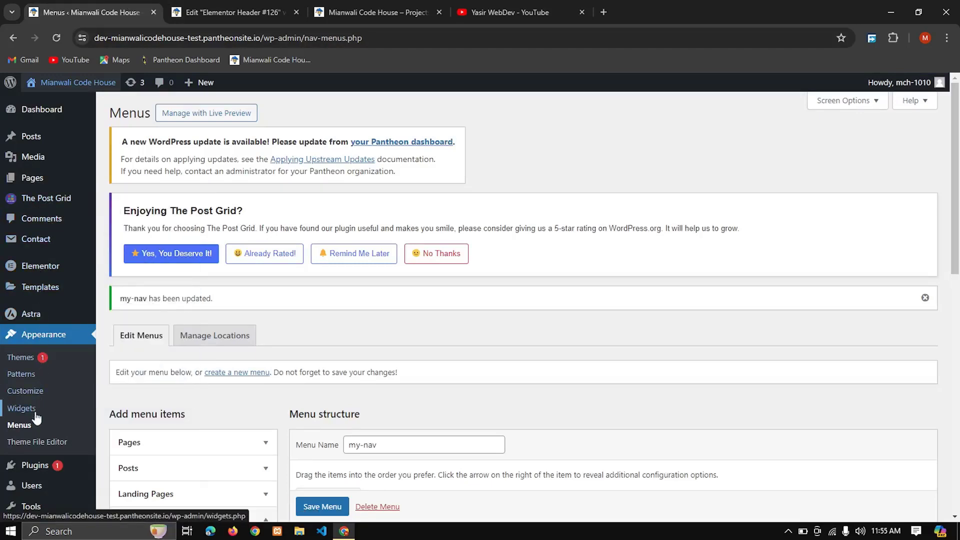
scroll(349, 373, "down", 6)
scroll(349, 373, "down", 3)
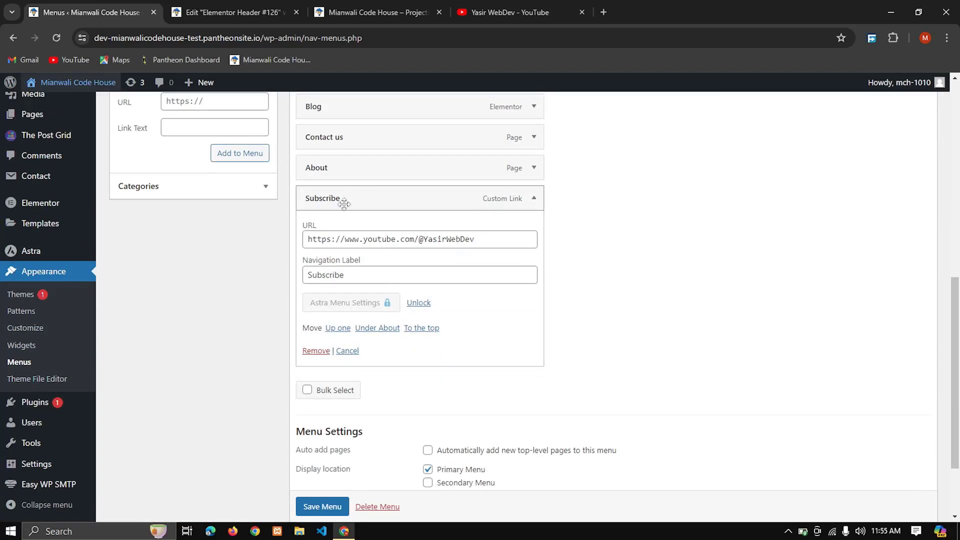
left_click(315, 351)
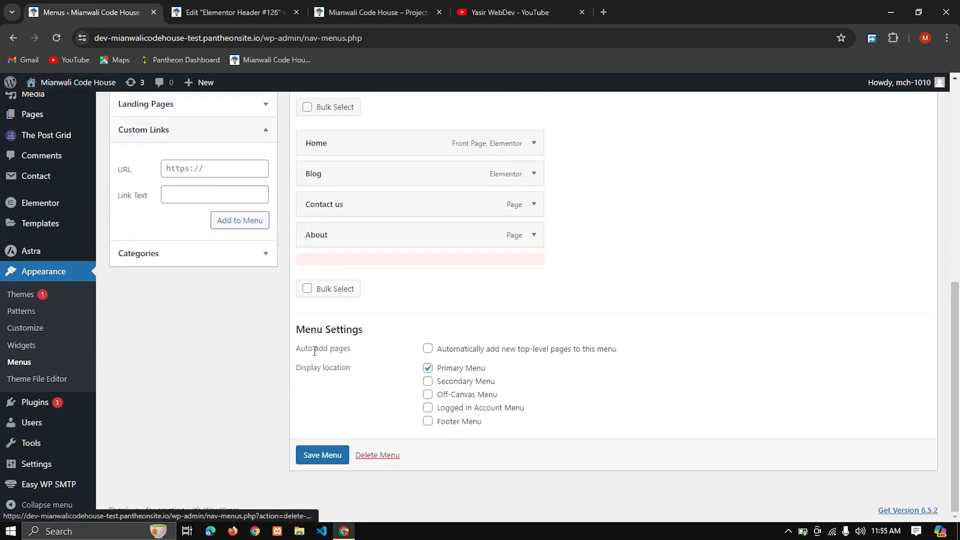
left_click(328, 465)
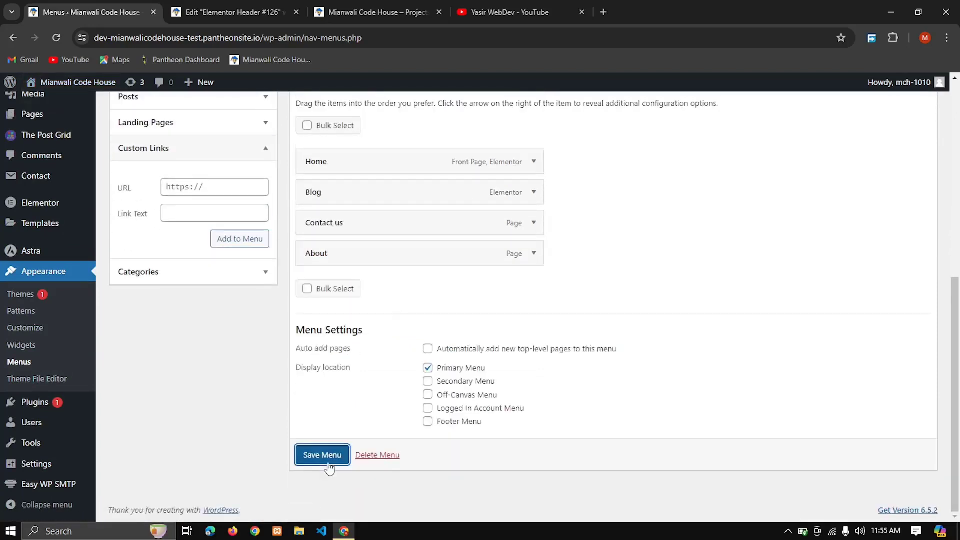
Step: View the dark header with its shortened menu on the live homepage
left_click(399, 9)
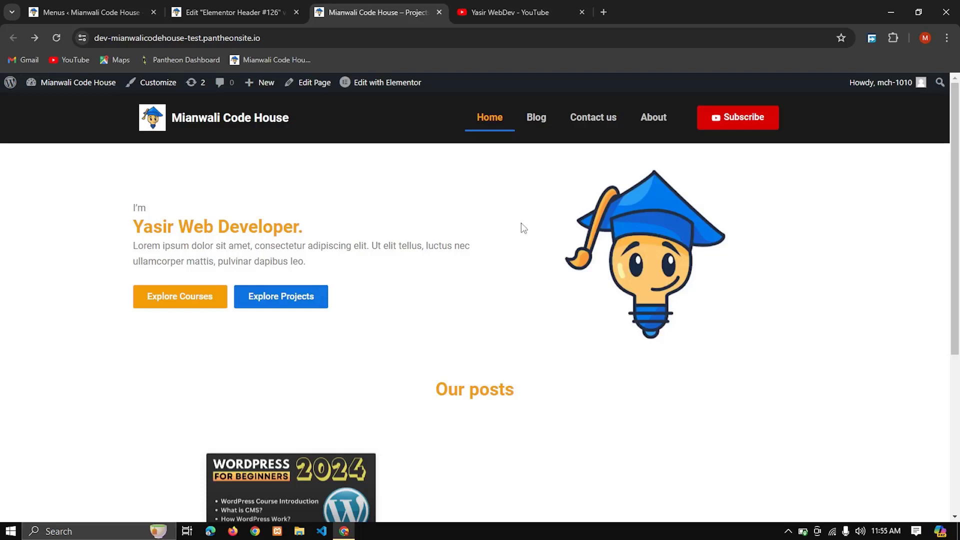
left_click(409, 36)
key("ctrl+c")
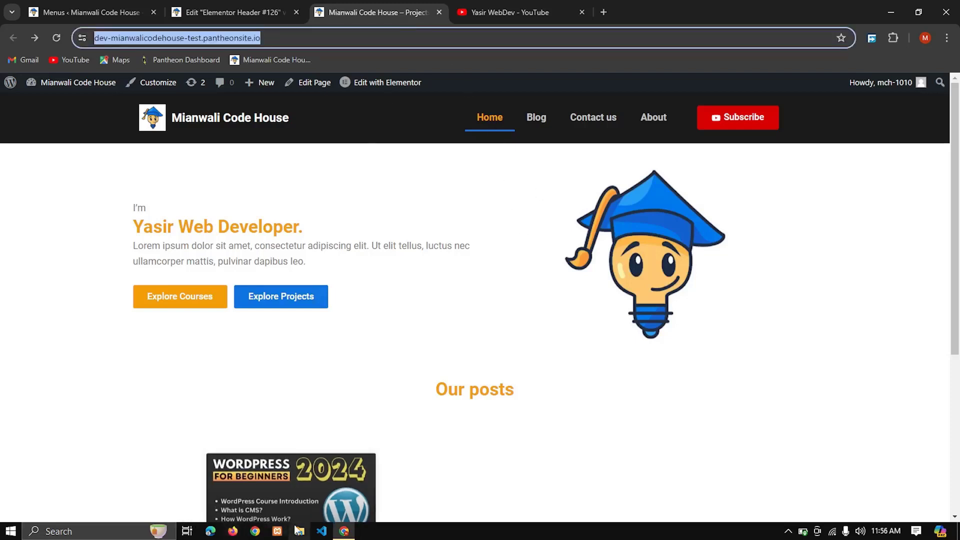
left_click(264, 534)
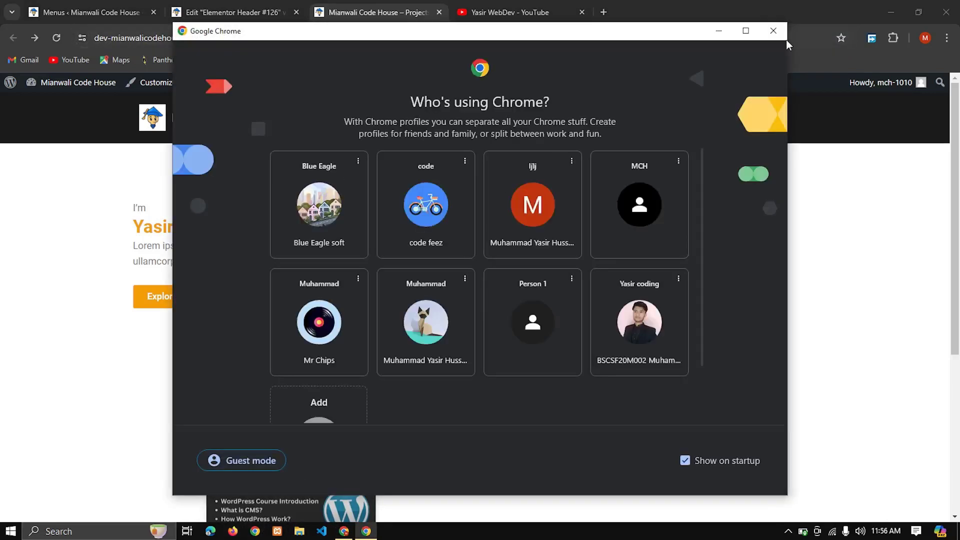
left_click(774, 31)
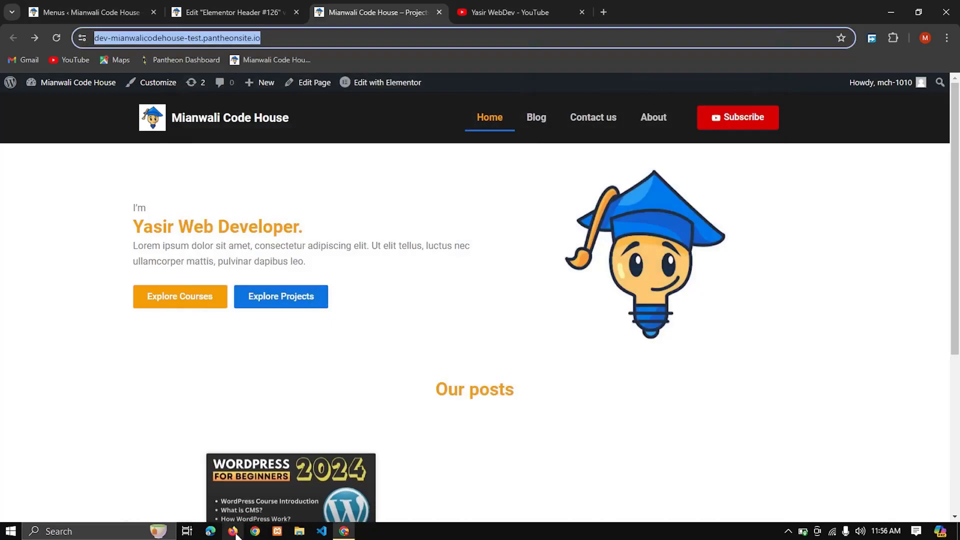
left_click(496, 375)
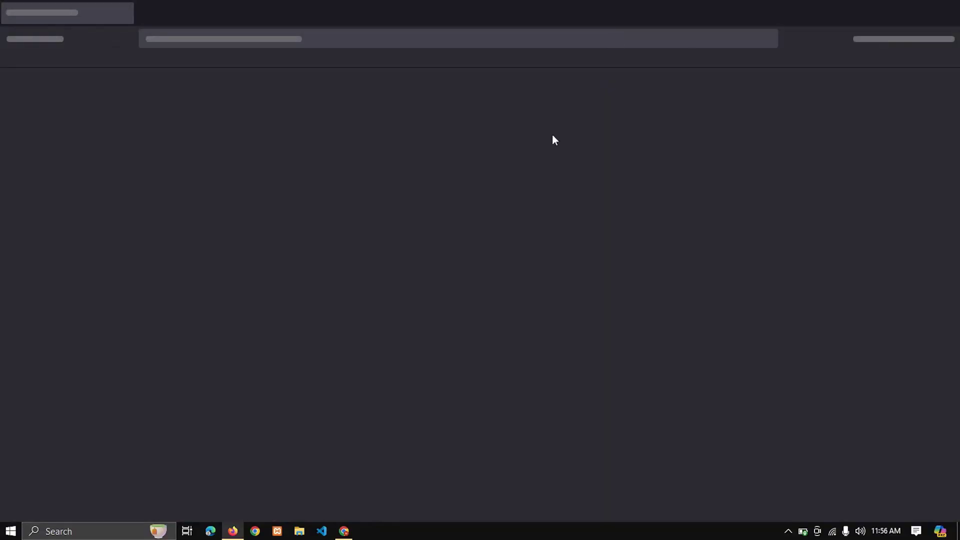
left_click(344, 531)
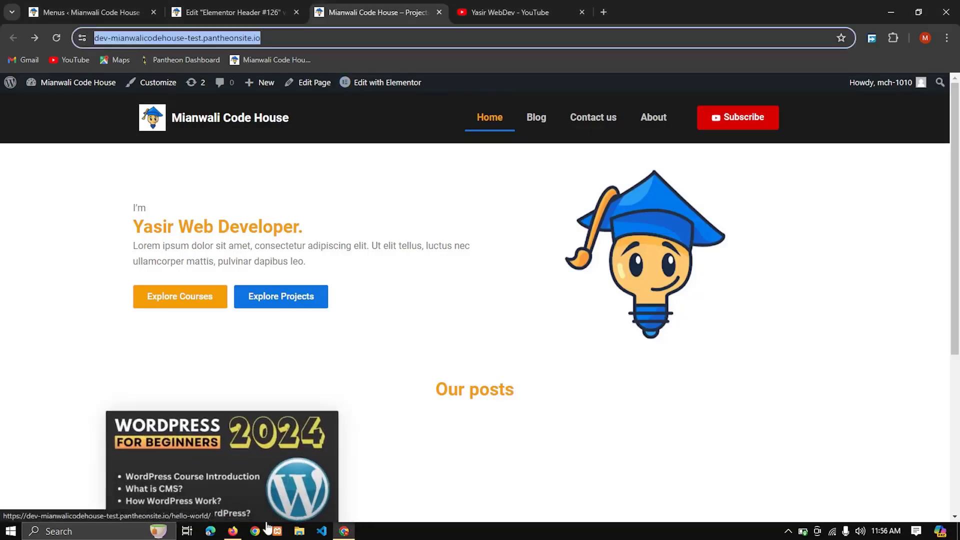
left_click(233, 531)
left_click(398, 38)
key("ctrl+v")
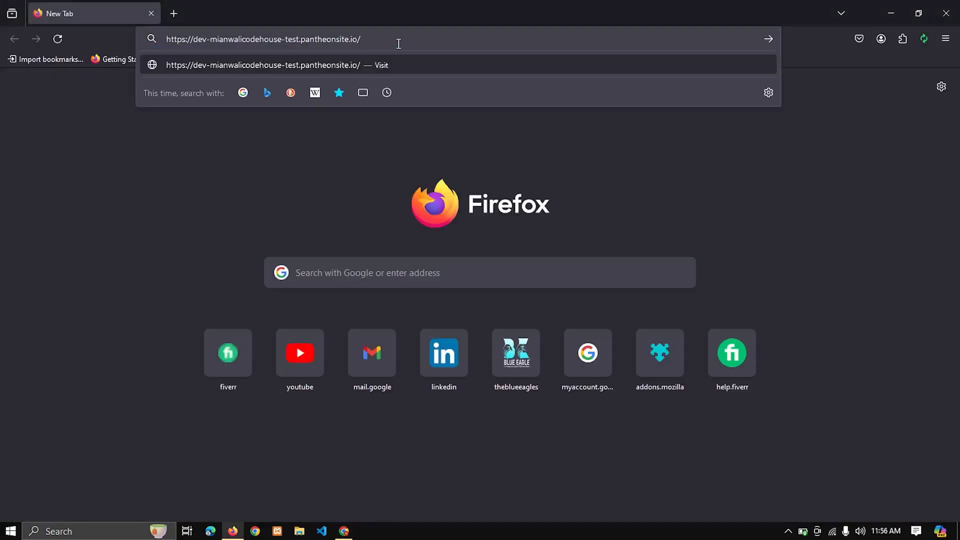
key("Return")
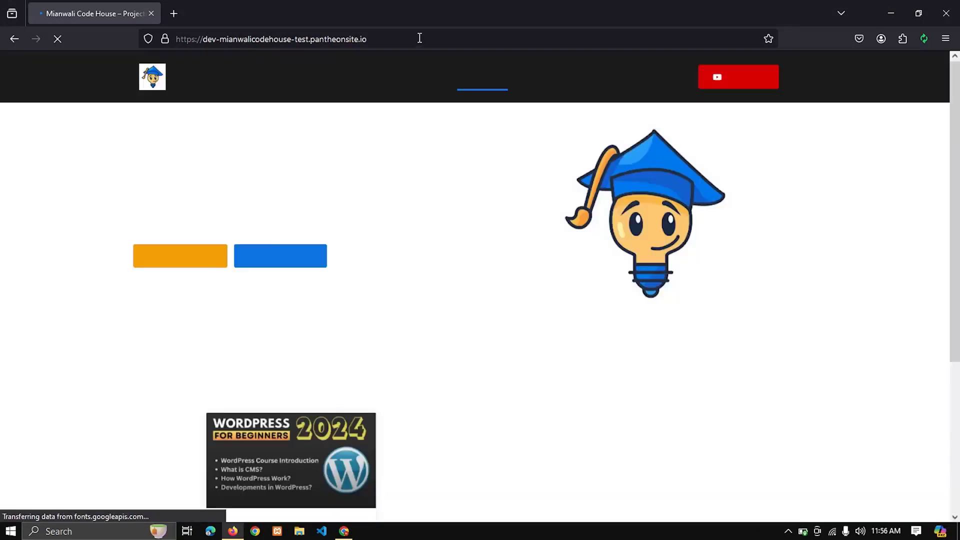
Step: Examine the homepage and its header in full screen as a logged-out visitor, reloading the page several times
key("F11")
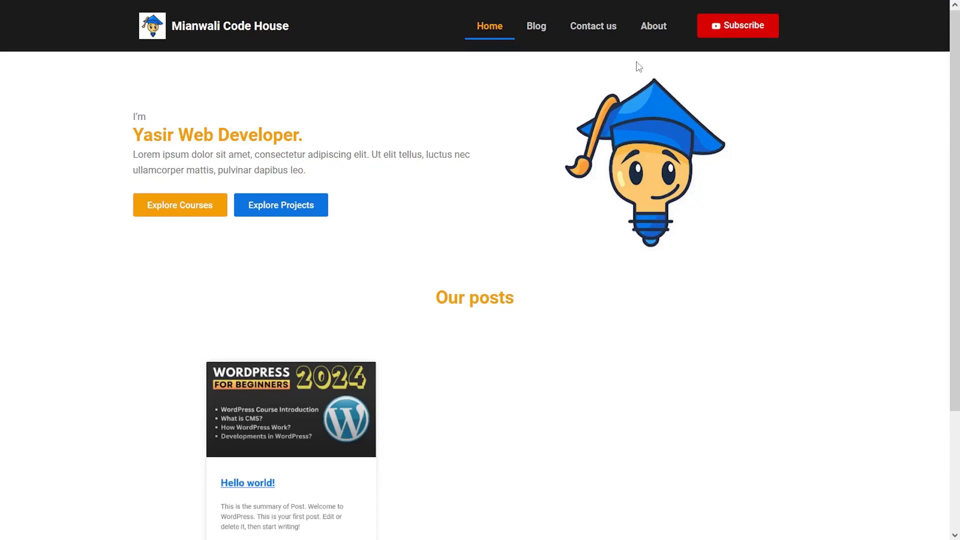
scroll(664, 316, "down", 3)
key("F5")
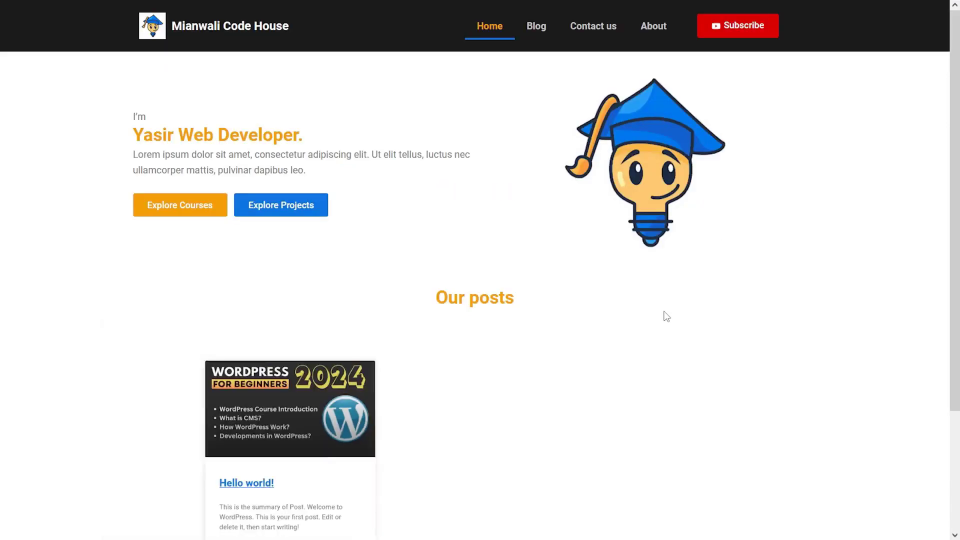
scroll(664, 316, "down", 3)
key("F5")
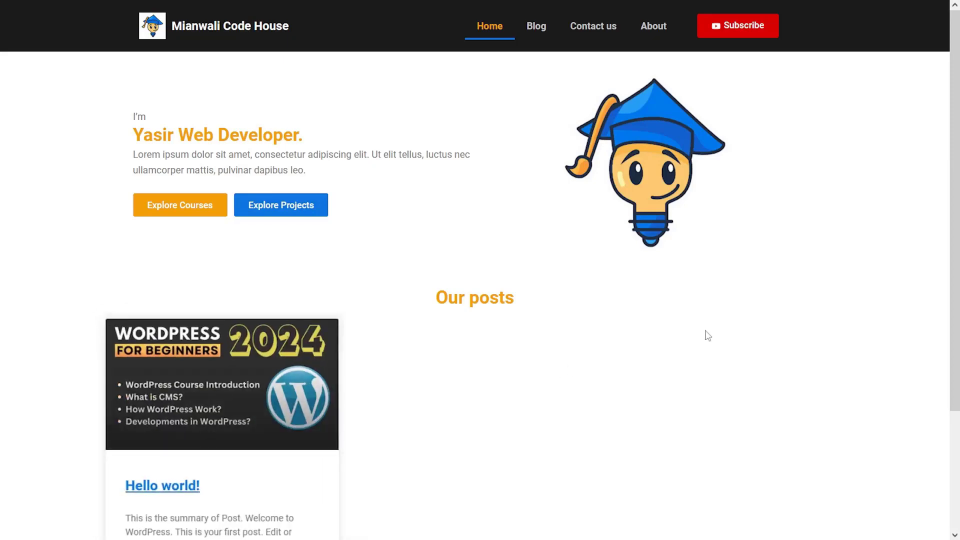
scroll(709, 335, "down", 3)
key("F5")
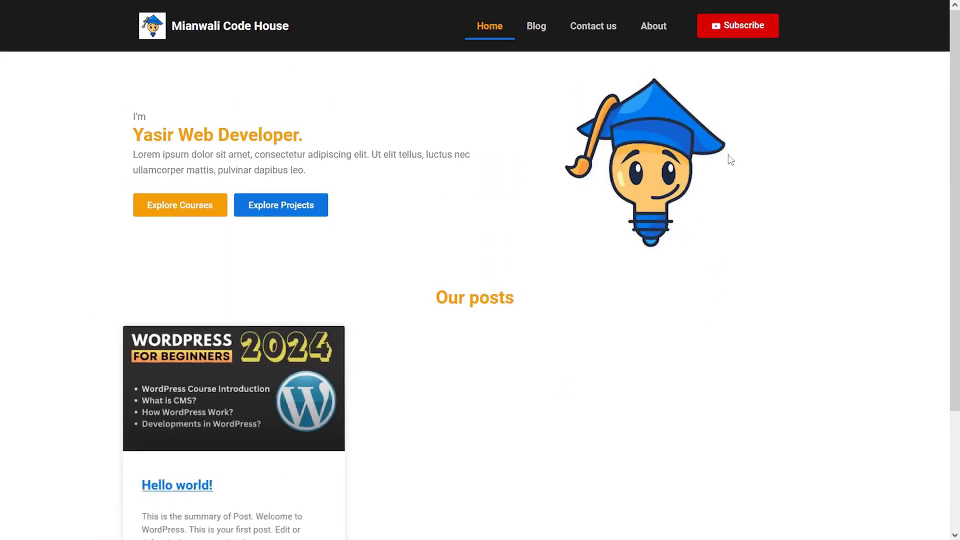
key("F11")
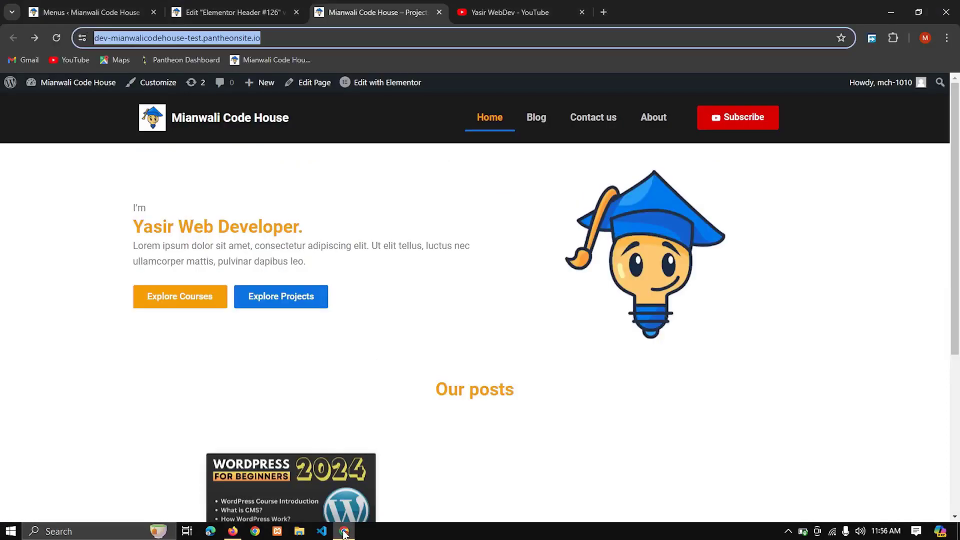
Step: Switch to the Elementor editor in Chrome, create a new Footer template in Theme Builder and dismiss the block library
left_click(260, 6)
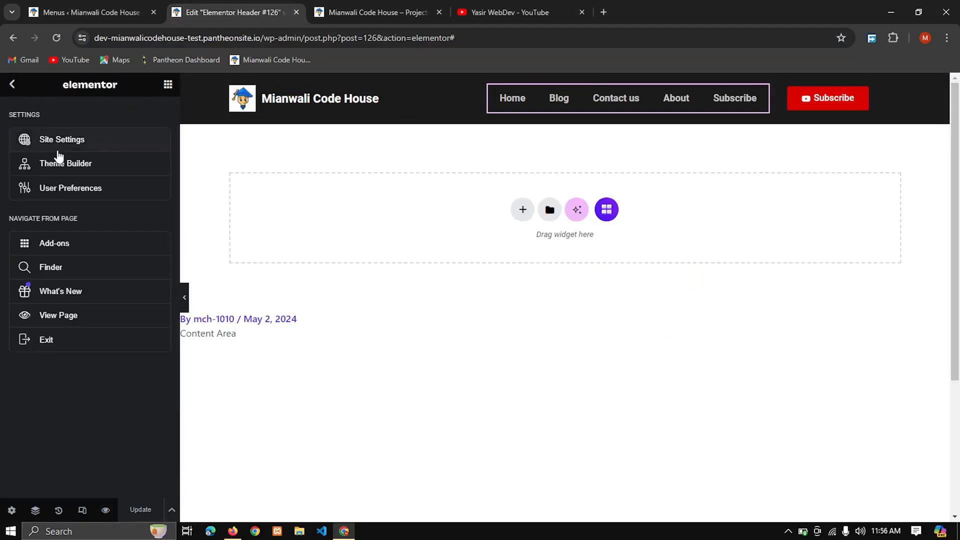
left_click(68, 164)
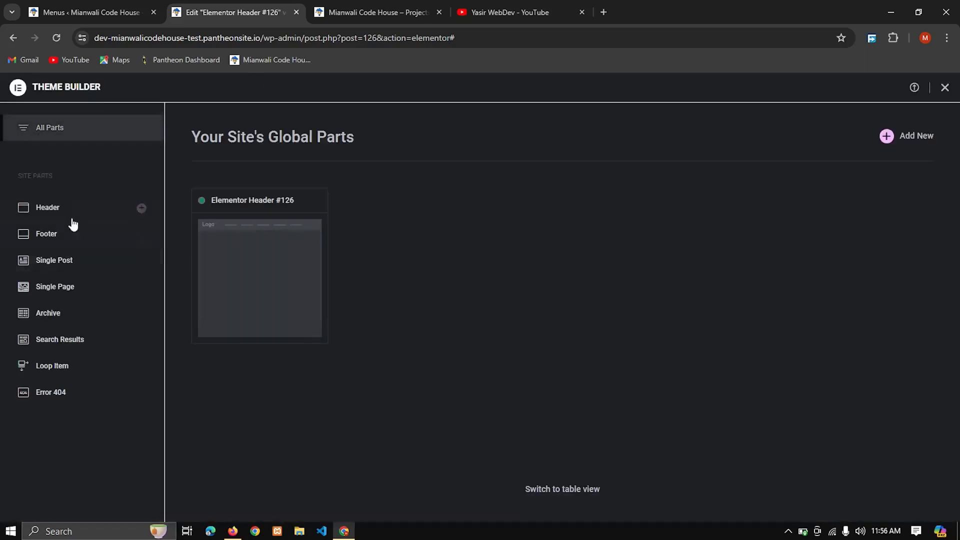
left_click(60, 241)
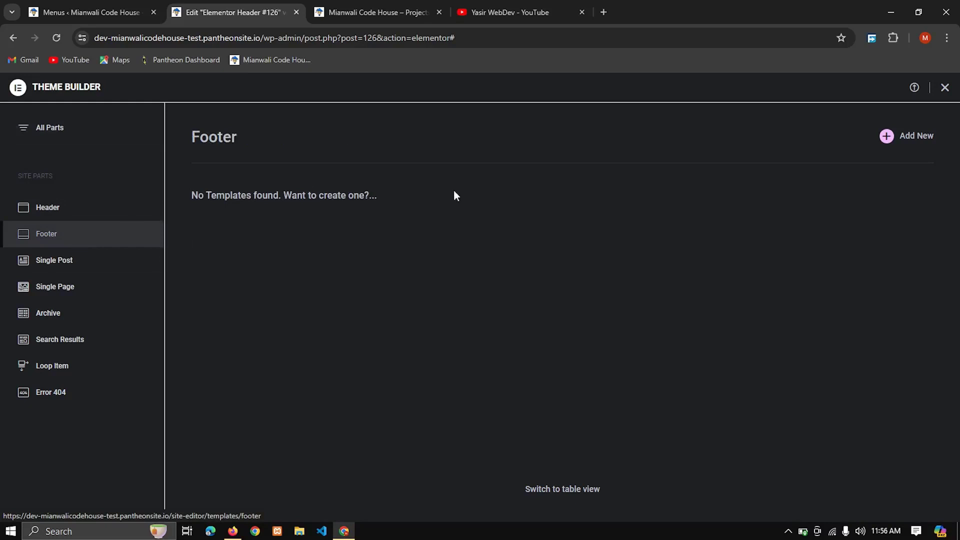
left_click(930, 142)
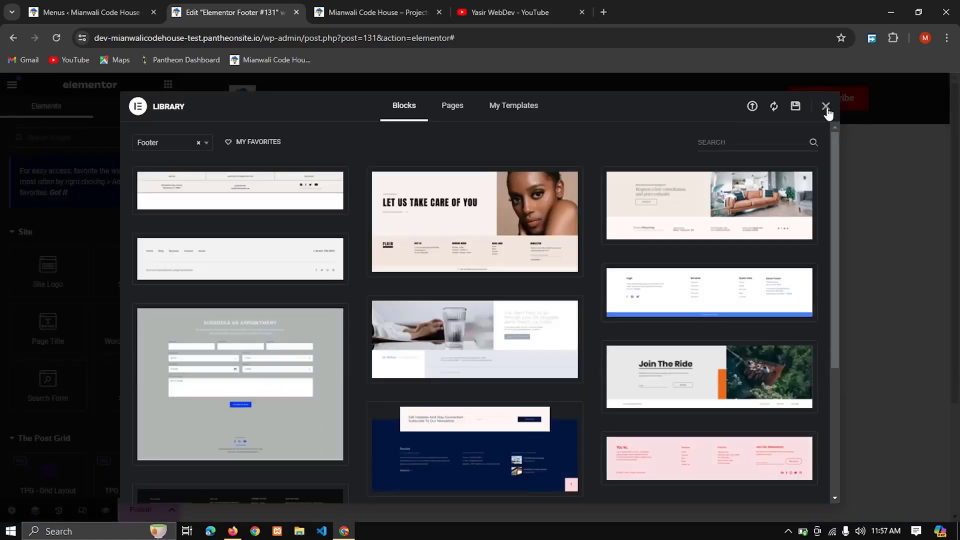
left_click(826, 107)
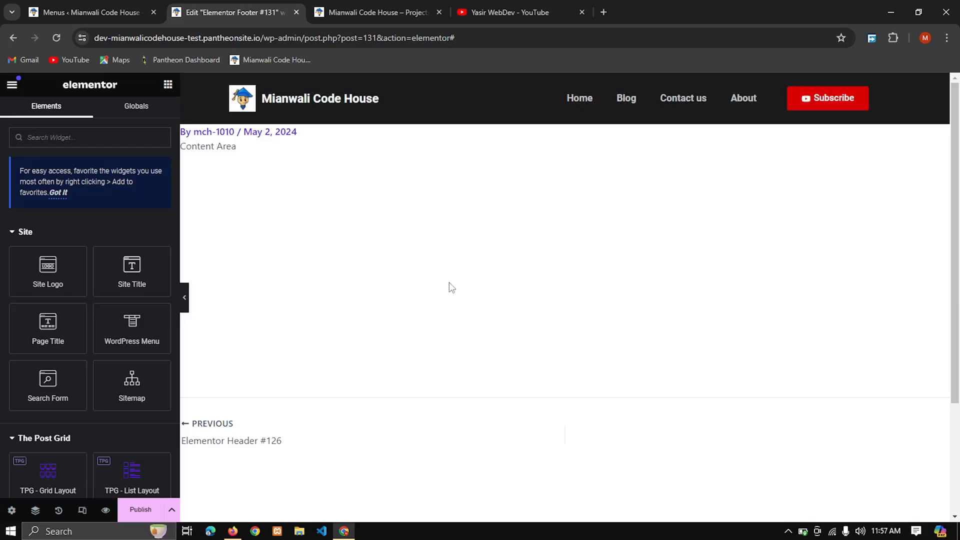
Step: Add a single-column Flexbox container to the footer and dismiss the Elementor AI suggestion
scroll(487, 315, "down", 3)
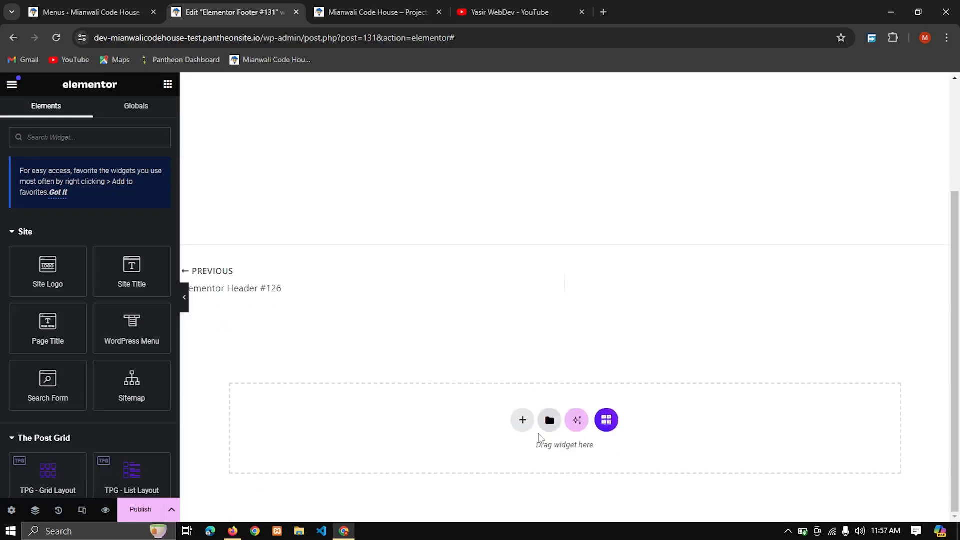
left_click(525, 427)
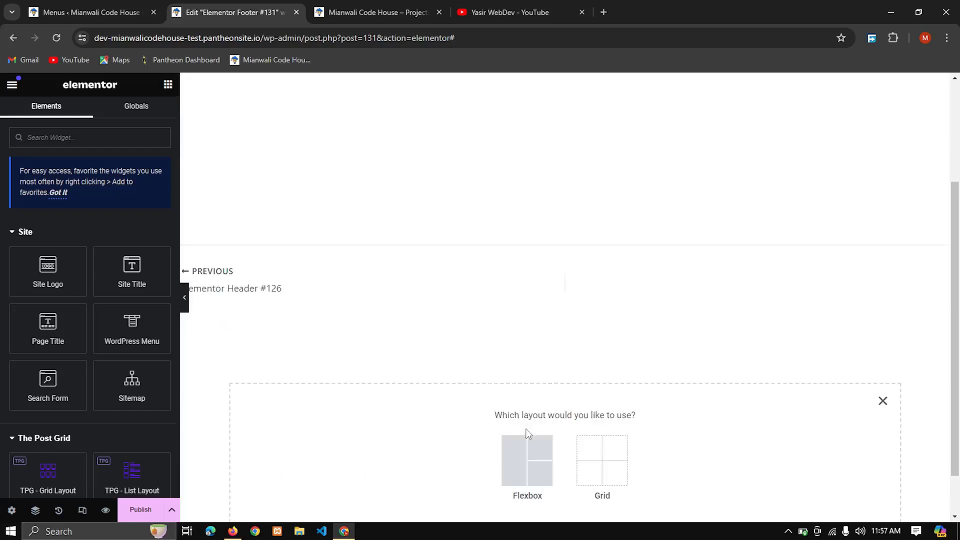
left_click(522, 468)
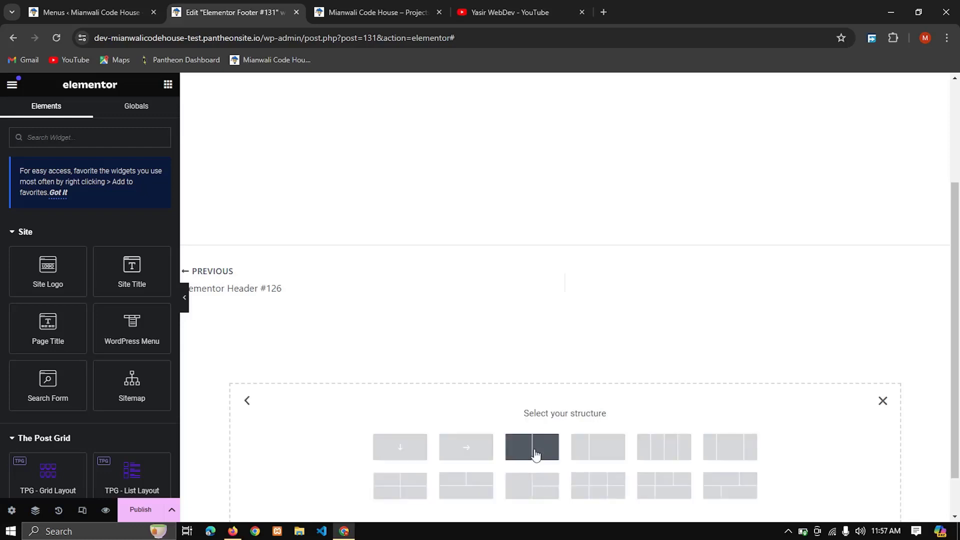
left_click(416, 459)
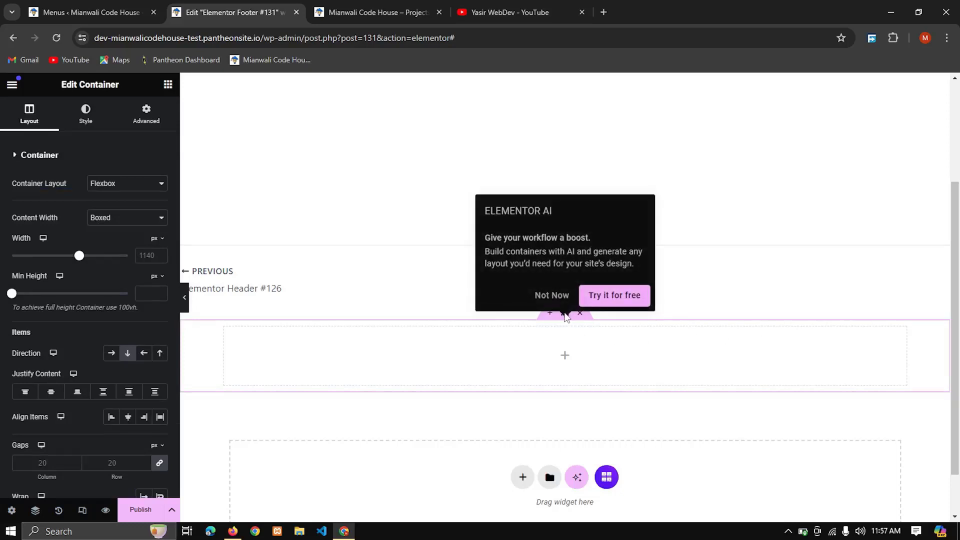
left_click(574, 323)
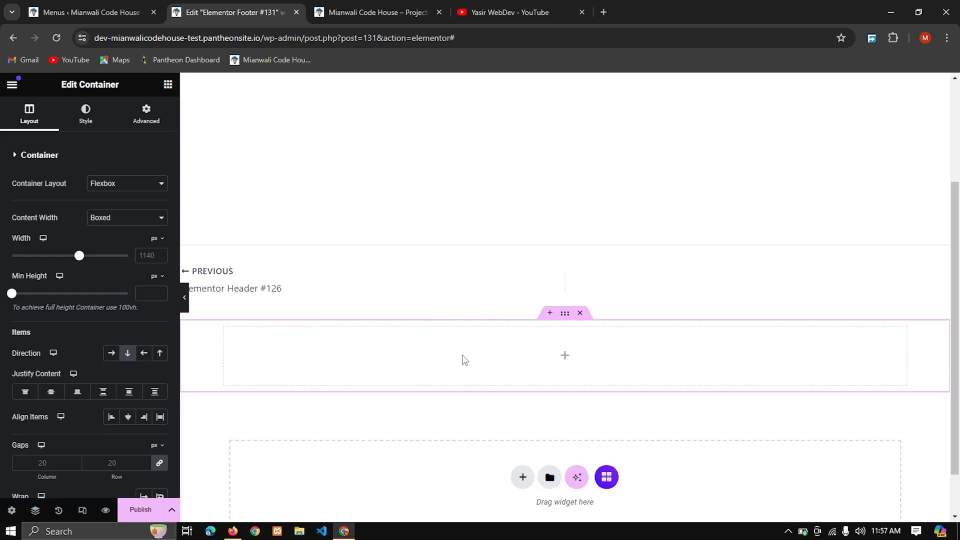
Step: Paste a container inside the footer container and duplicate it to make two stacked inner containers
key("ctrl+v")
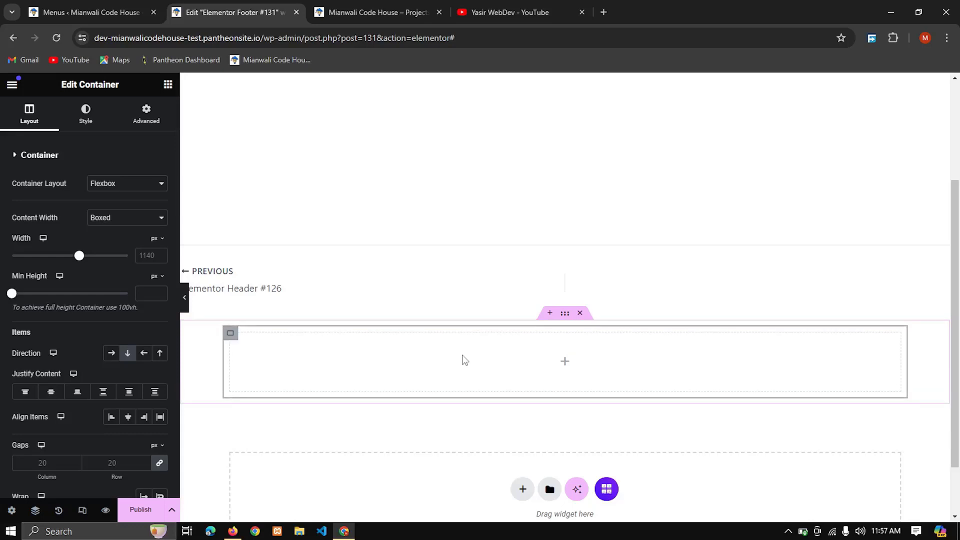
key("ctrl+d")
scroll(605, 380, "down", 3)
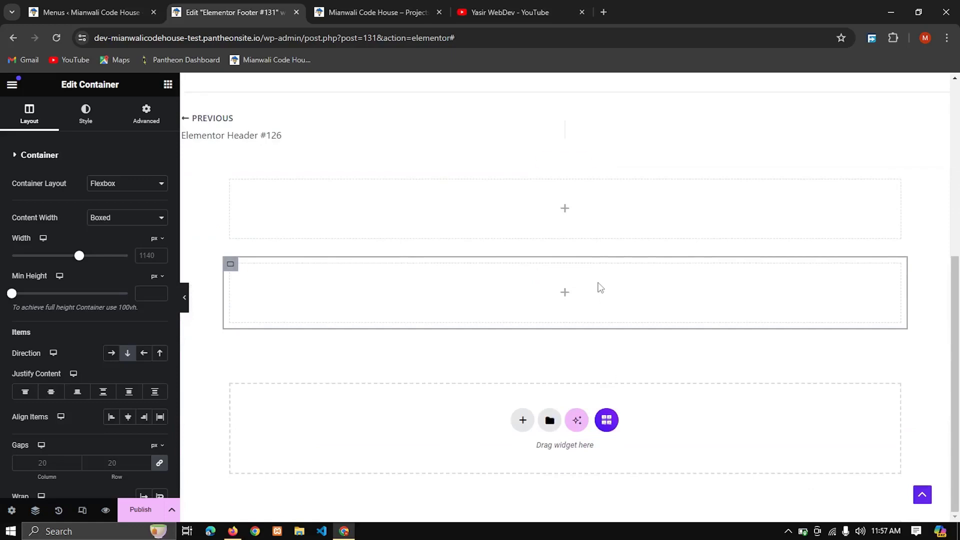
scroll(580, 300, "up", 2)
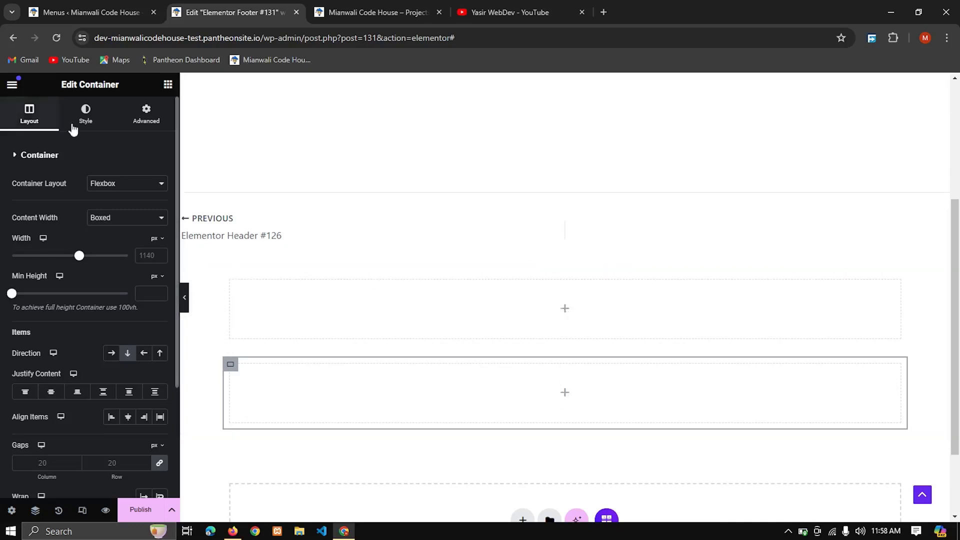
Step: Find the Heading widget by searching for "hea" and place it in the second inner footer container
left_click(168, 84)
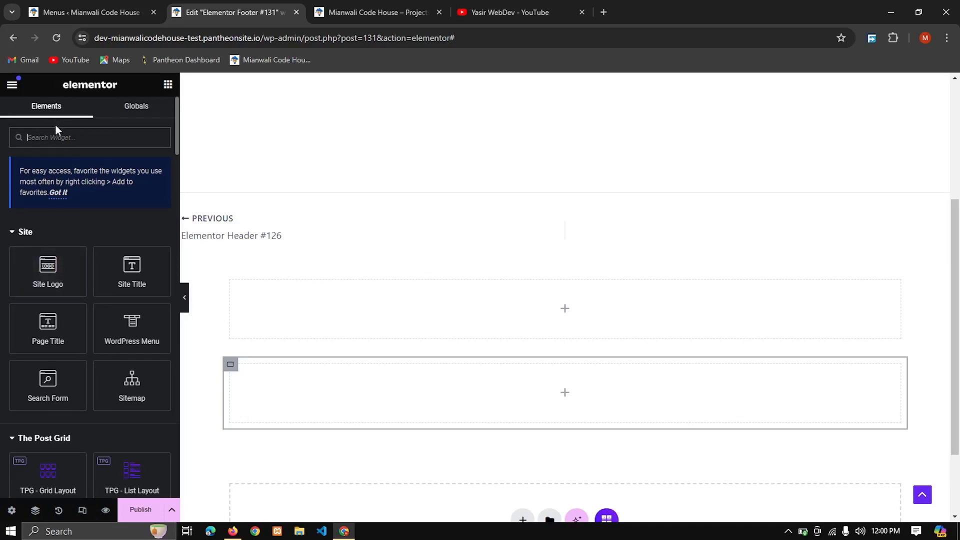
type("hea")
left_click_drag(48, 247, 453, 403)
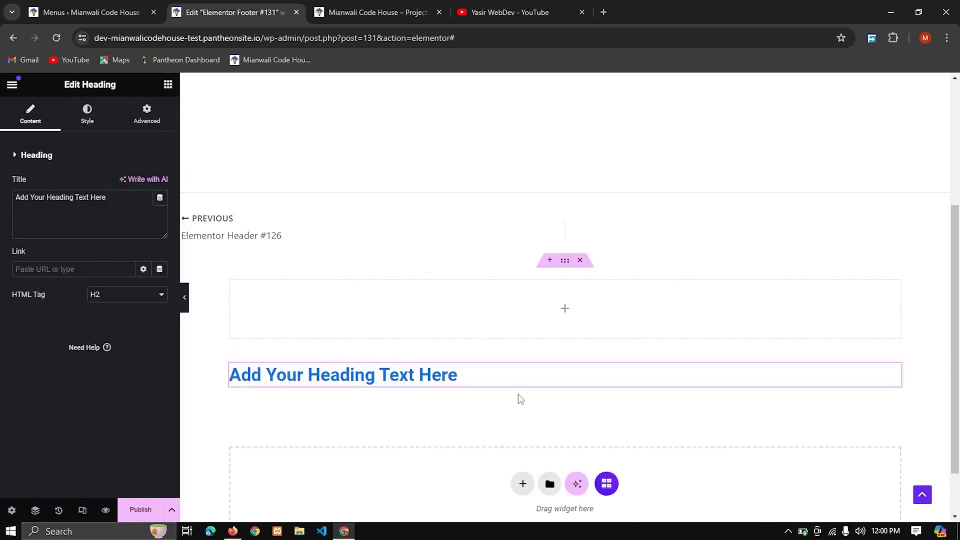
scroll(525, 399, "down", 2)
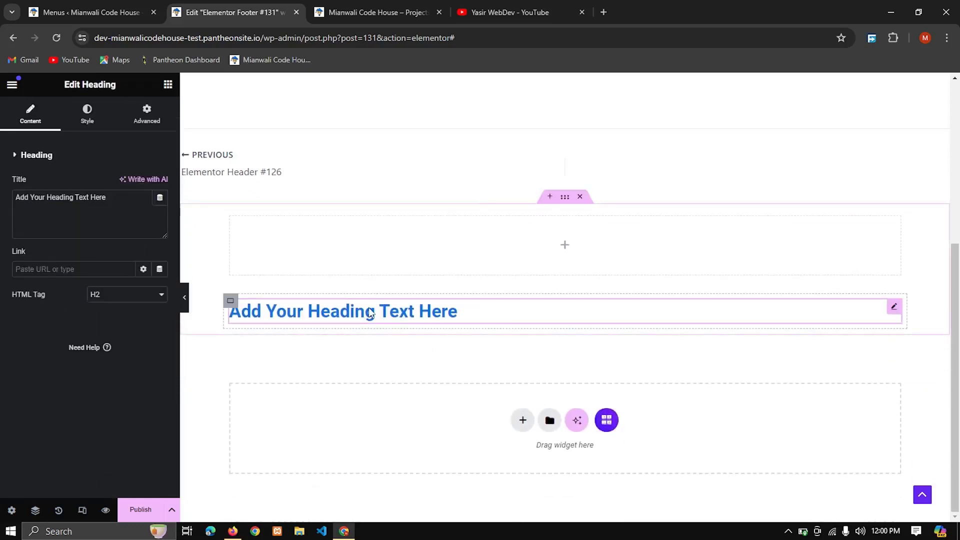
Step: Set the footer heading's HTML tag to H5 and its alignment to center
left_click(144, 295)
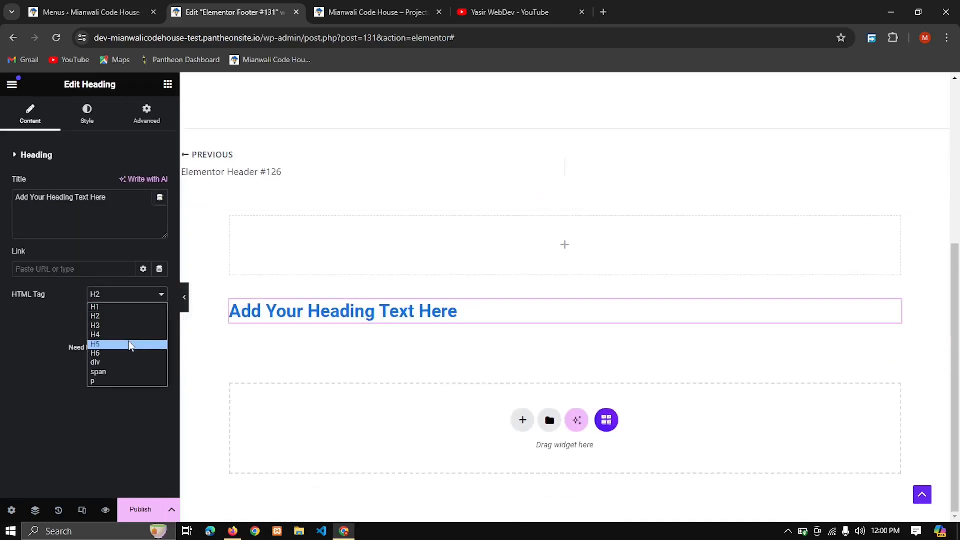
left_click(129, 344)
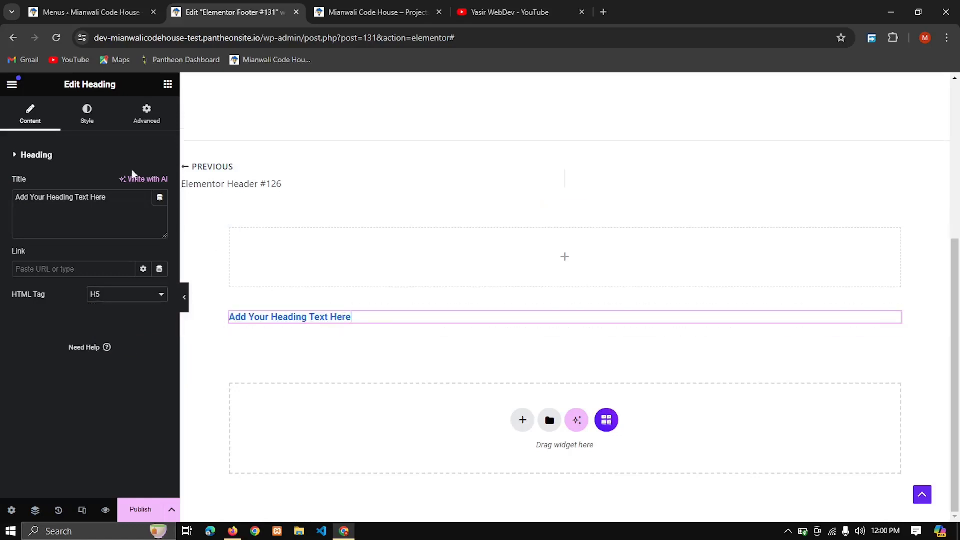
left_click(88, 114)
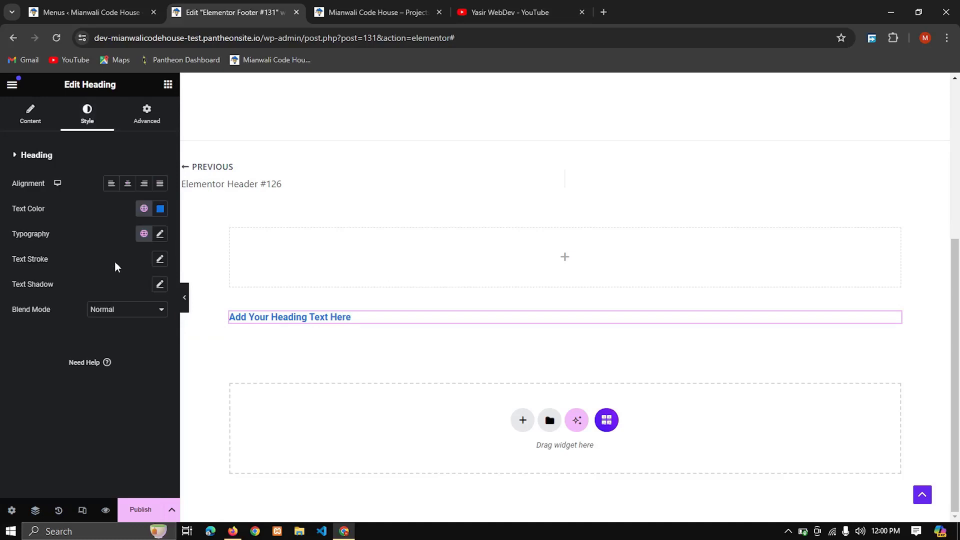
left_click(128, 184)
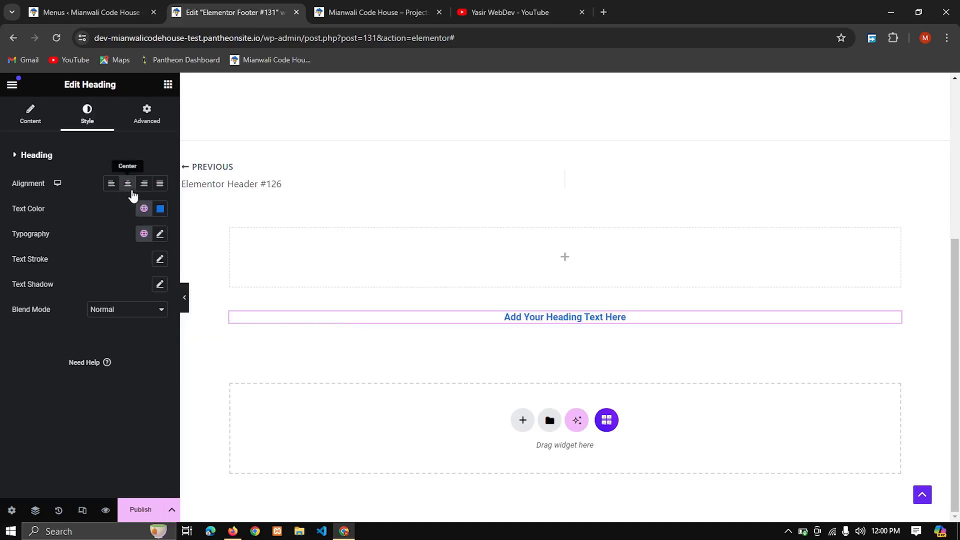
Step: Replace the footer heading's placeholder text with "All rights reserved @ copyrights"
triple_click(530, 316)
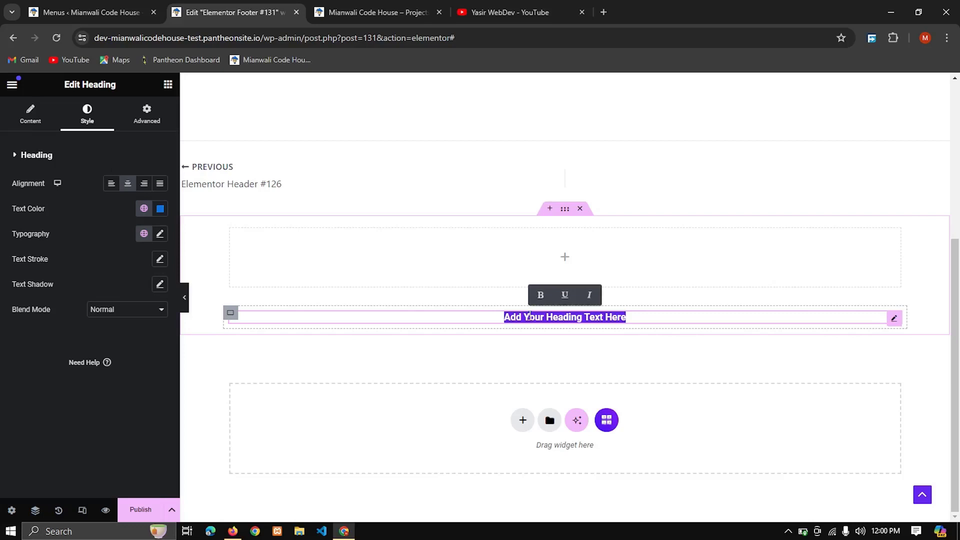
type("All ")
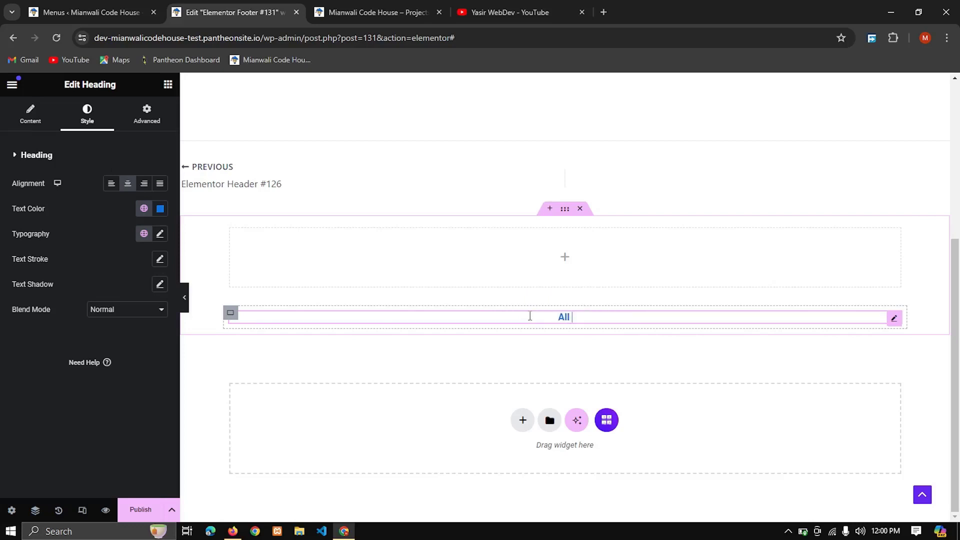
type("rights reserved @")
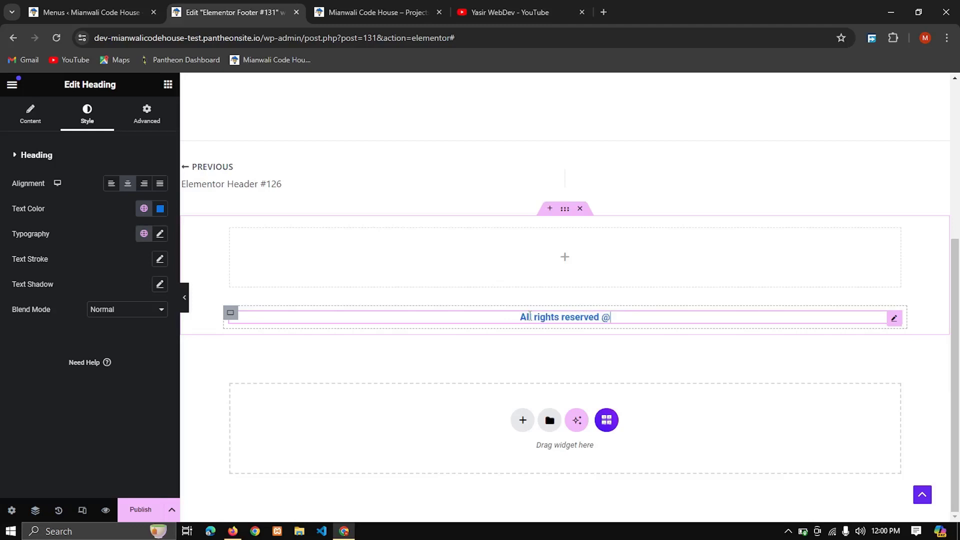
type(" copyrights")
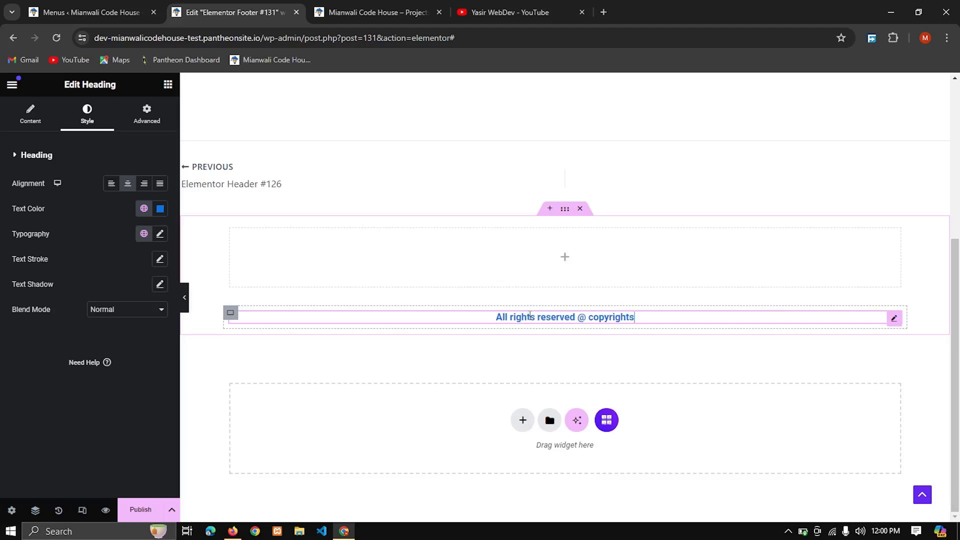
type("-2024")
Step: Append "-2024" to the end of the footer's copyright heading text
key("ctrl+a")
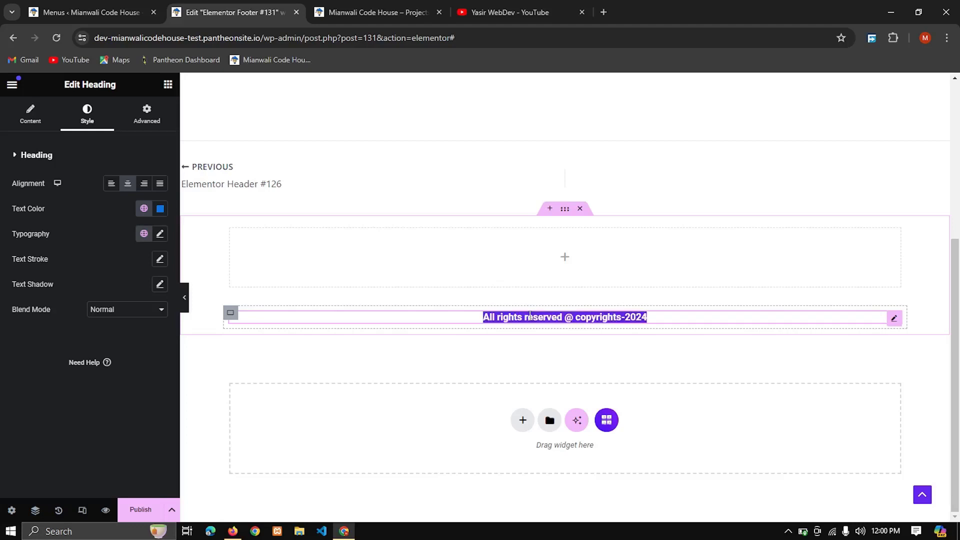
left_click(545, 247)
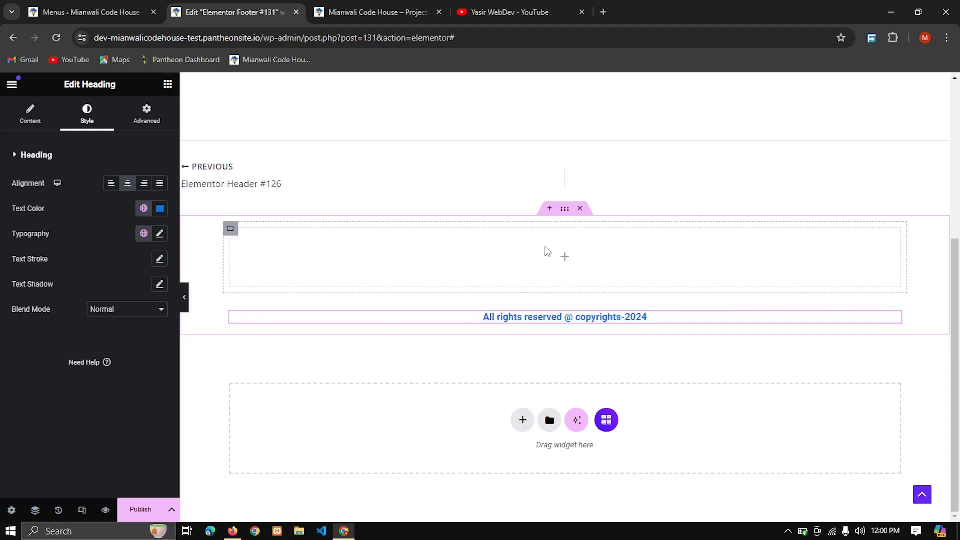
Step: Place a Container widget, found with "con", in the upper inner footer container, duplicate it twice, and set the parent's direction to a left-to-right row
left_click(562, 259)
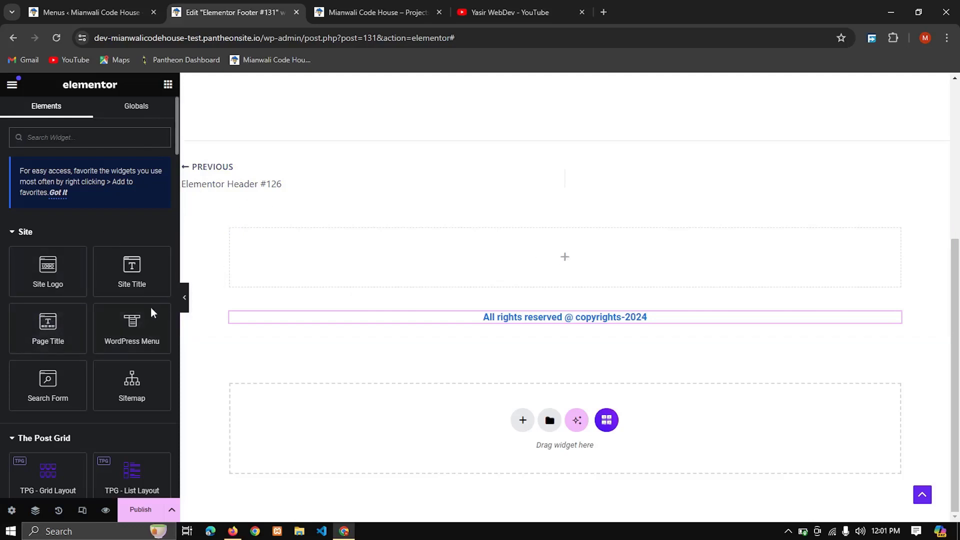
type("con")
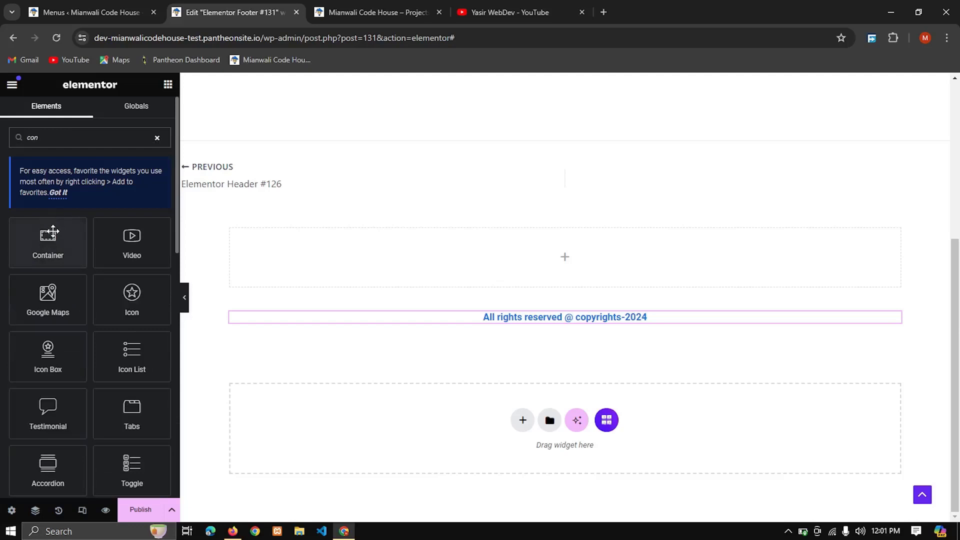
left_click_drag(50, 235, 505, 255)
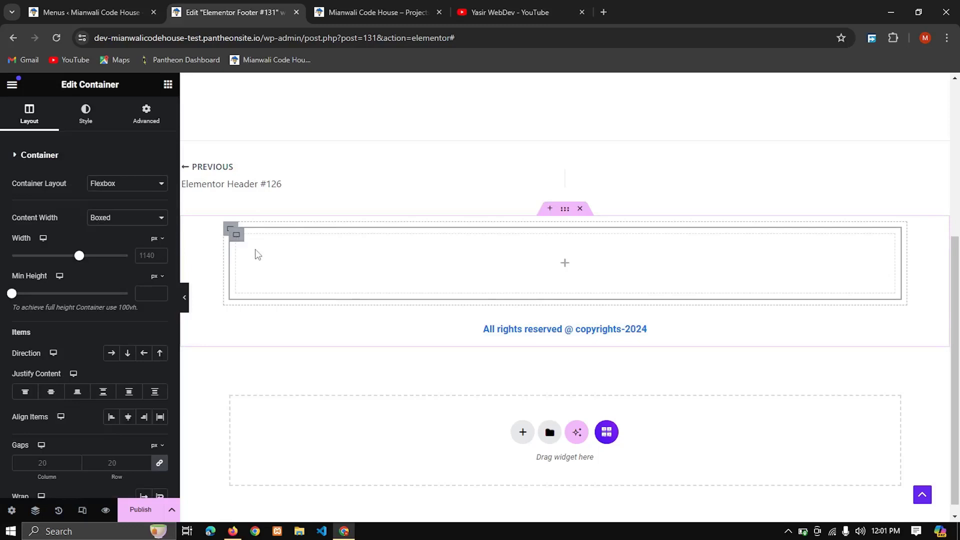
key("ctrl+d")
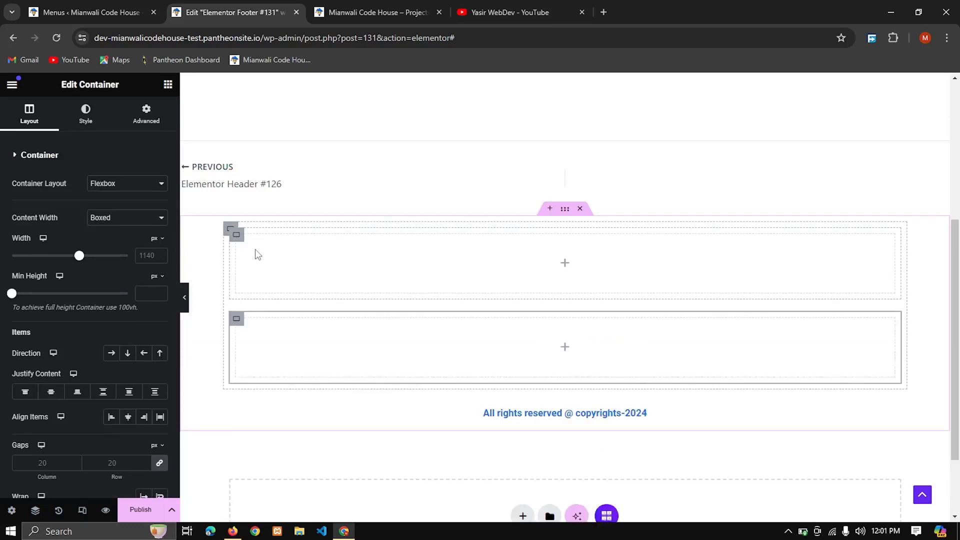
key("ctrl+d")
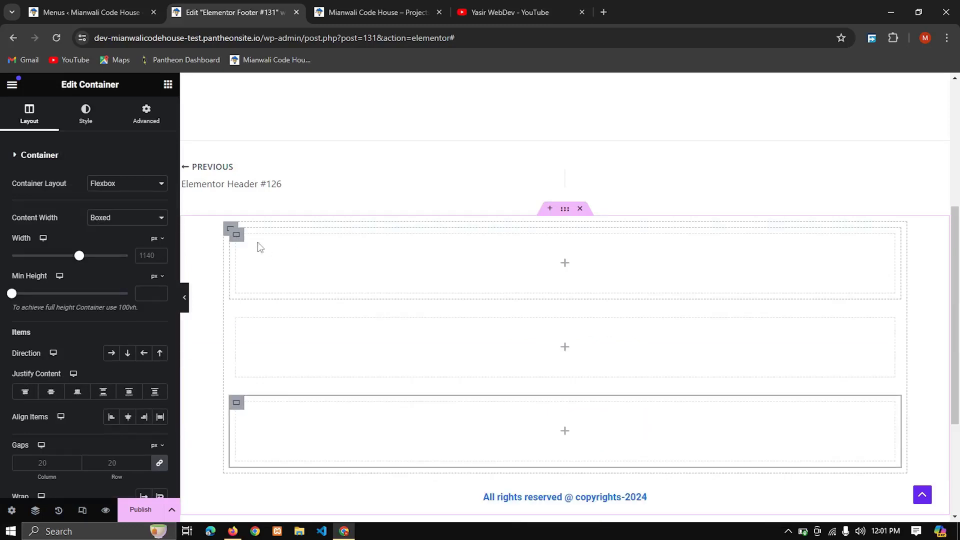
left_click(230, 229)
left_click(112, 354)
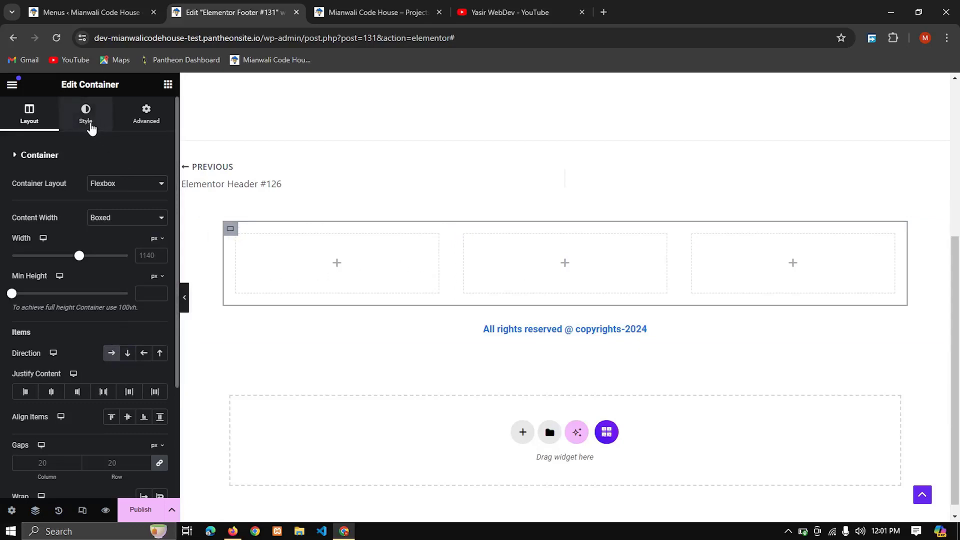
Step: Find the Image widget by searching for "image" and place it in the first of the three footer columns
left_click(168, 84)
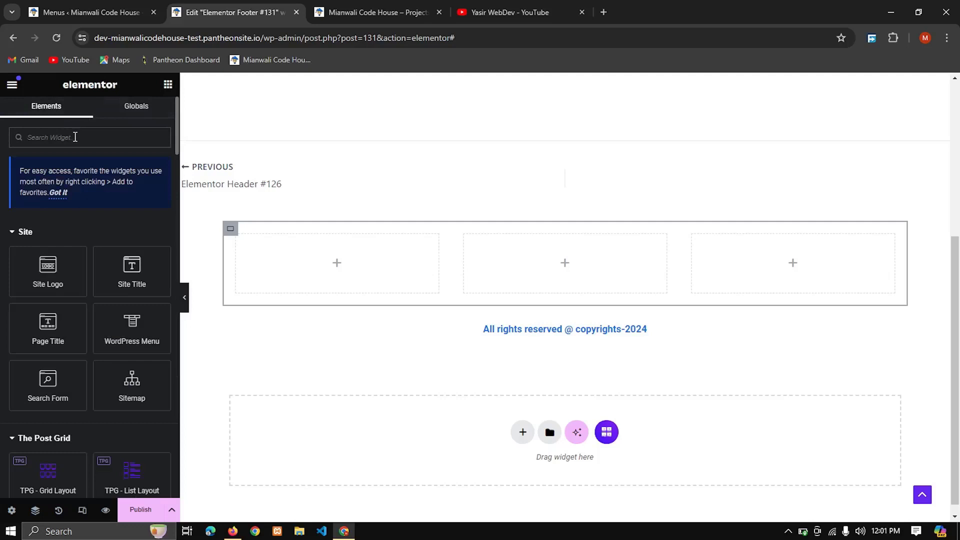
left_click(75, 137)
type("image")
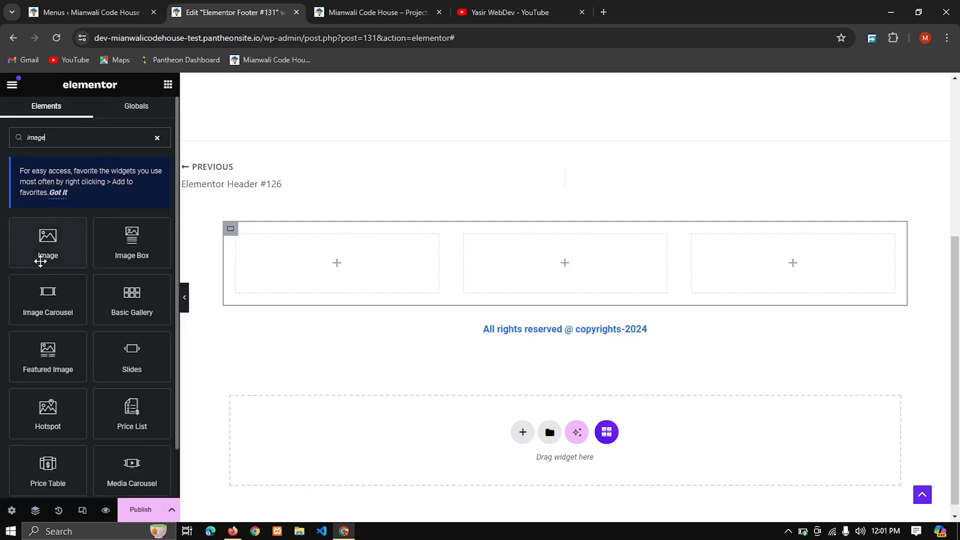
left_click_drag(40, 261, 281, 270)
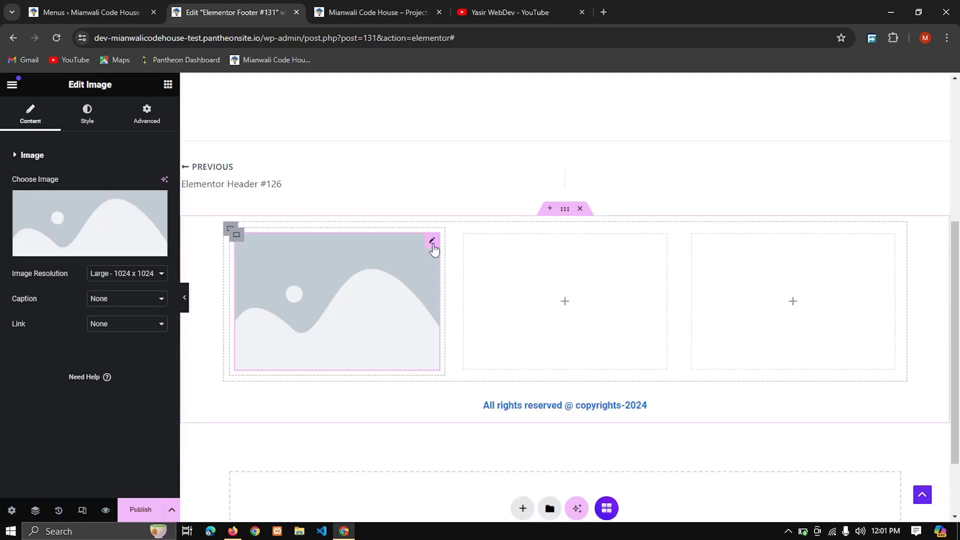
Step: Use cropped-logo-1.jpg from the media library as the footer image and shrink it to a small logo within its column
left_click(129, 251)
left_click(300, 228)
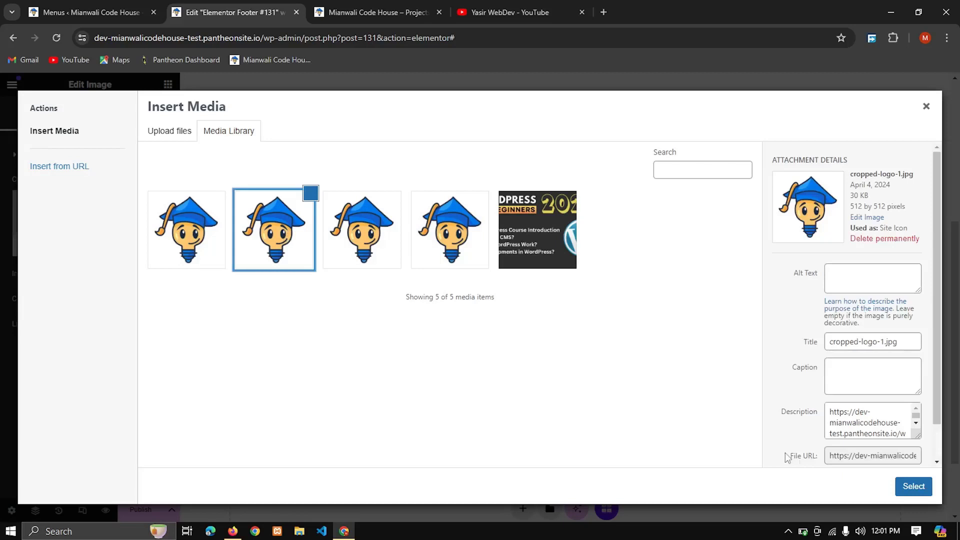
left_click(913, 486)
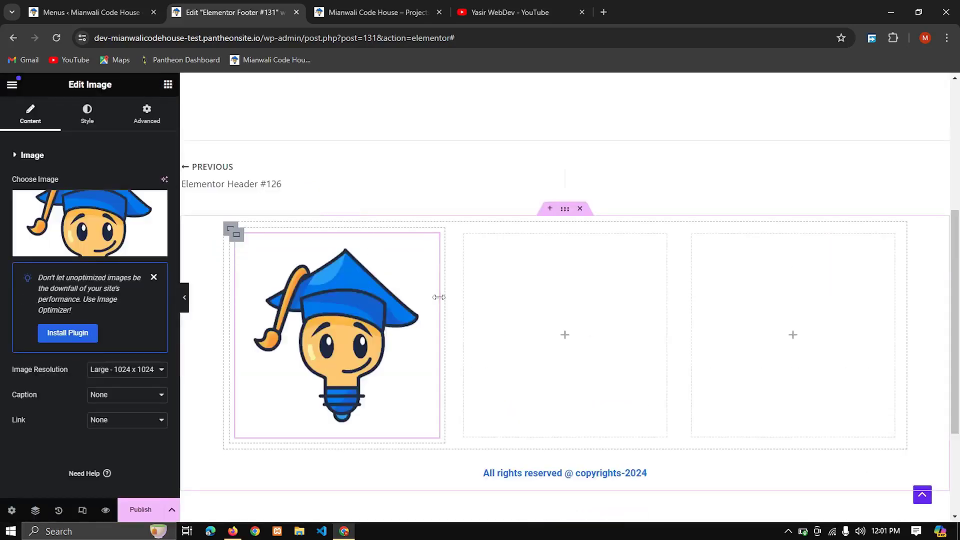
left_click_drag(439, 297, 447, 268)
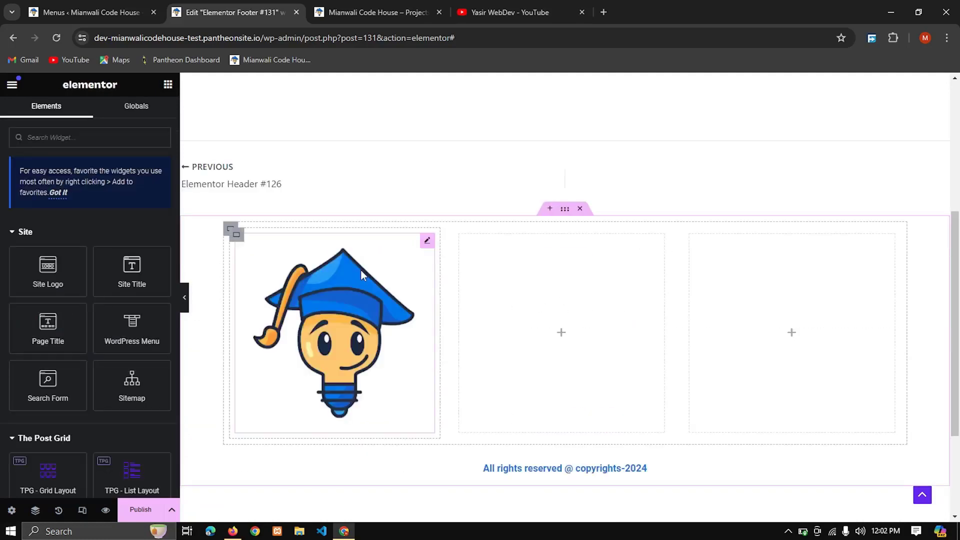
left_click_drag(424, 308, 306, 274)
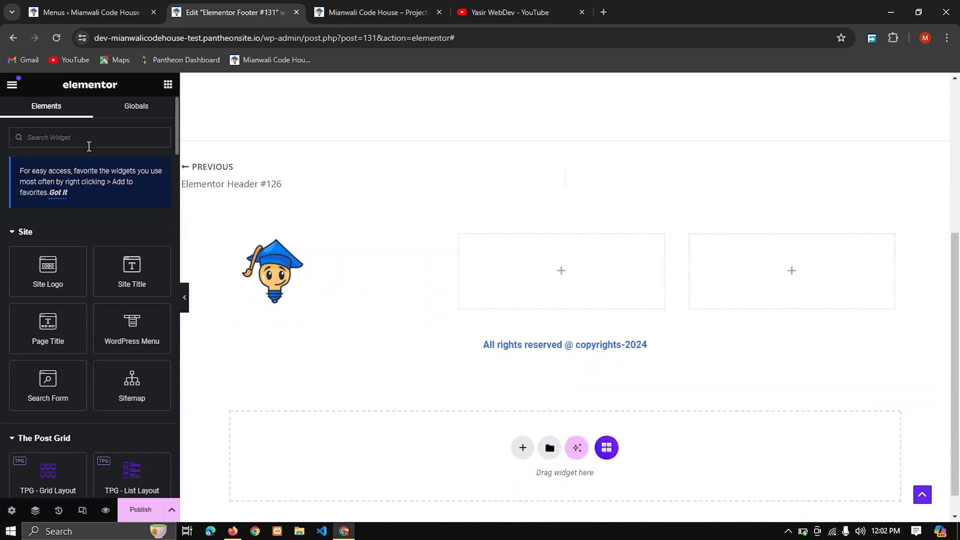
Step: Place a Site Title widget below the footer logo and a Text Editor widget, found with "text", beneath the title
left_click_drag(129, 265, 309, 300)
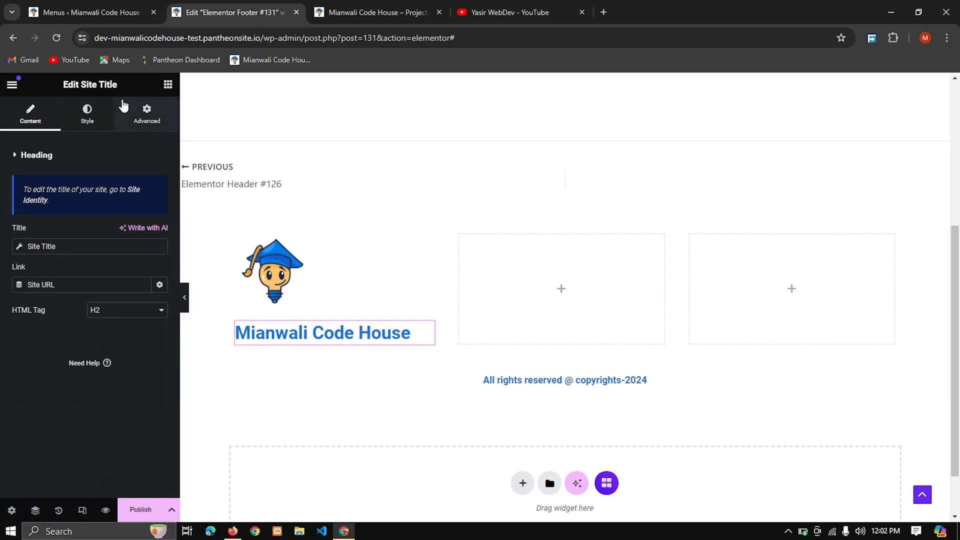
left_click(168, 85)
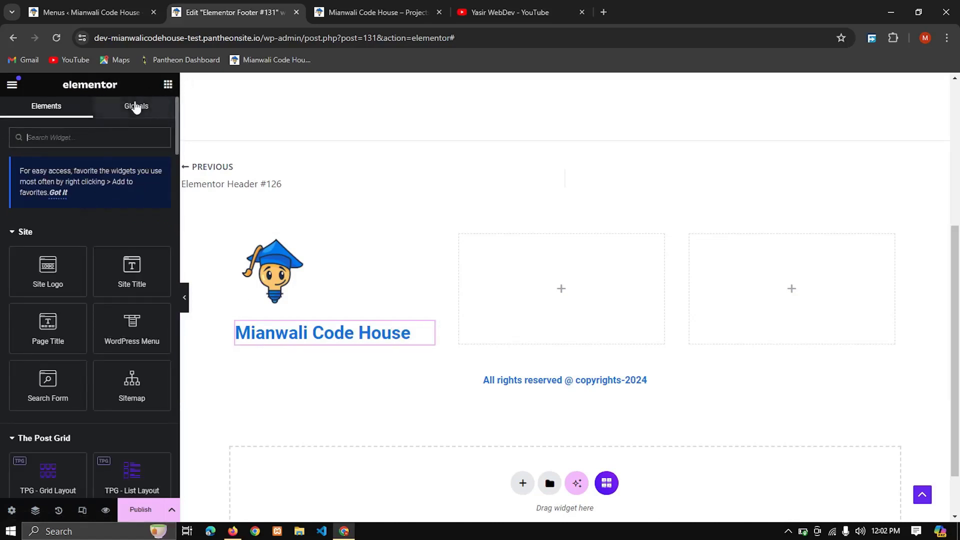
type("text")
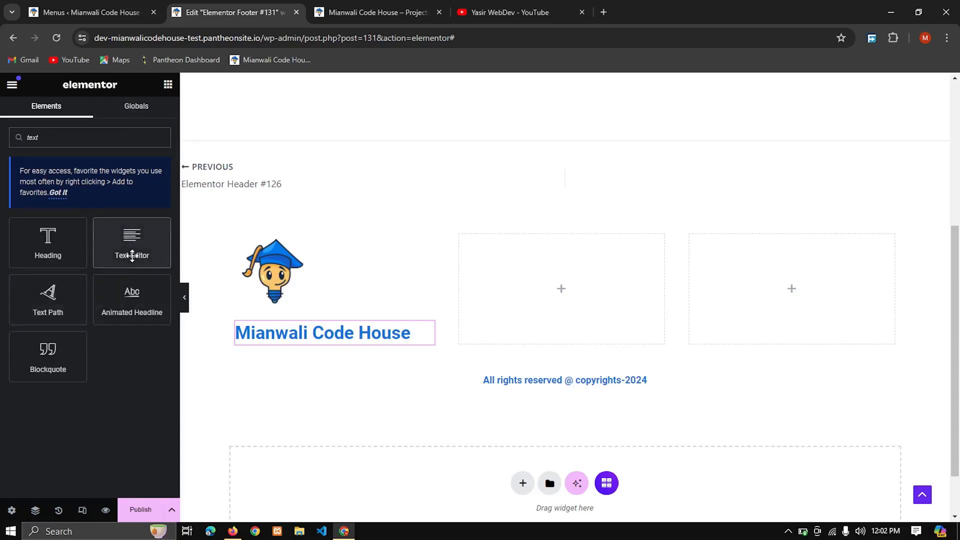
left_click_drag(133, 252, 333, 343)
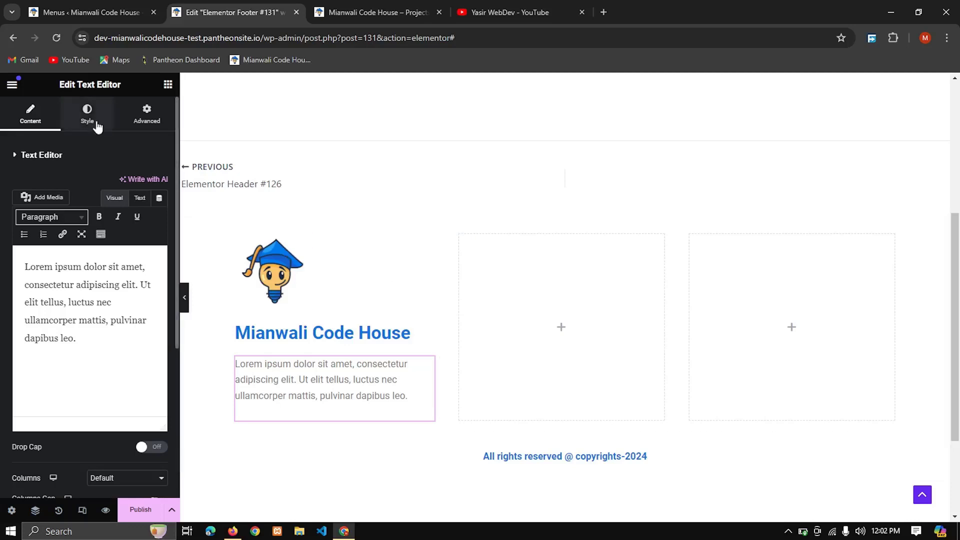
Step: Find the Heading widget by searching for "title" and place it in the second footer column
left_click(167, 85)
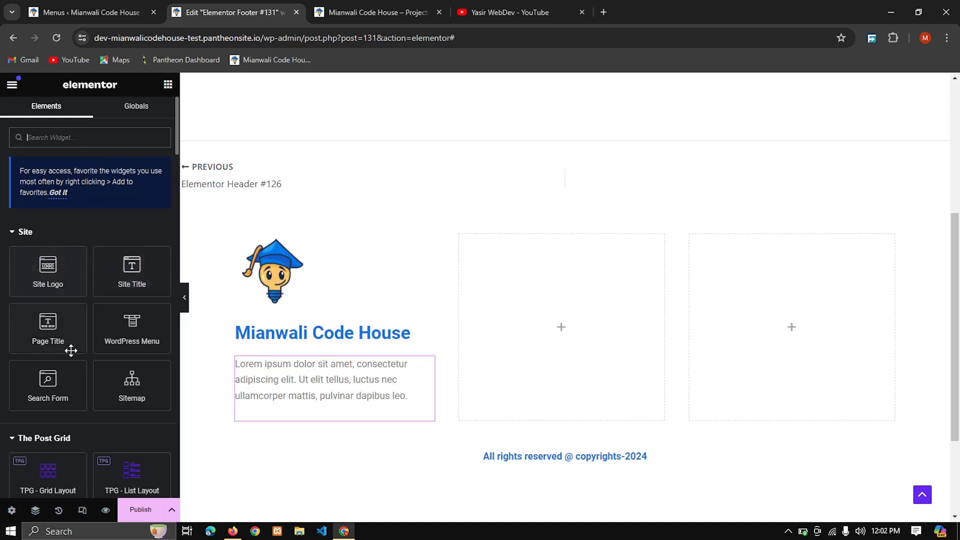
scroll(61, 345, "down", 2)
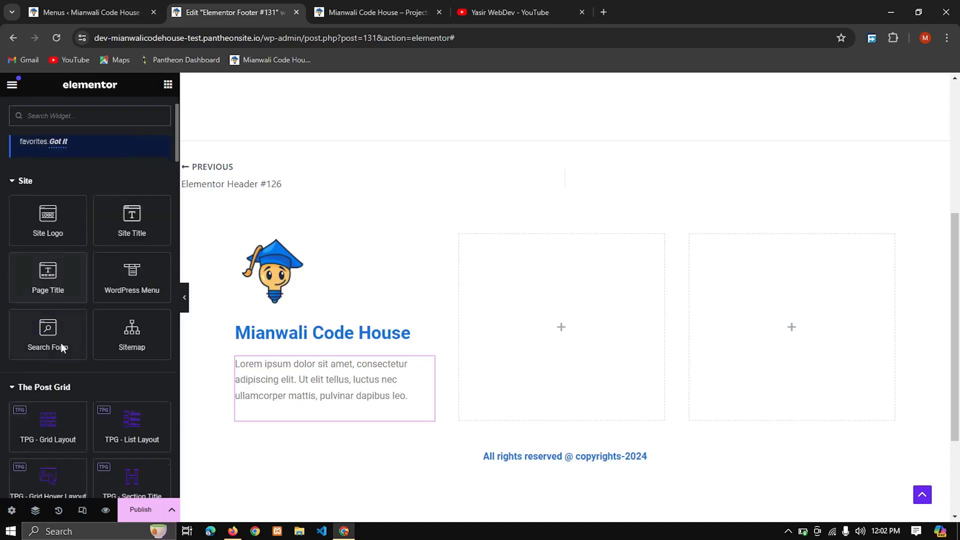
scroll(62, 345, "up", 2)
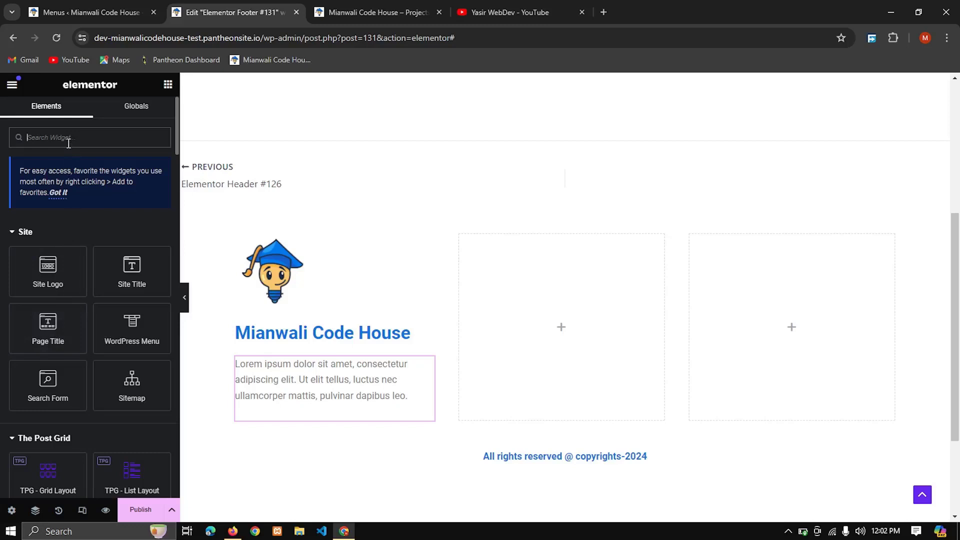
type("title")
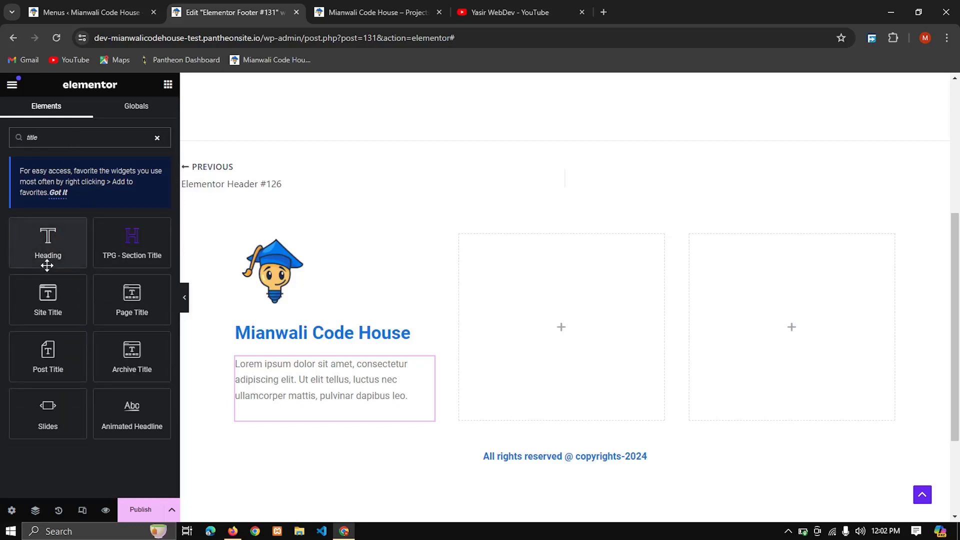
left_click_drag(47, 262, 569, 326)
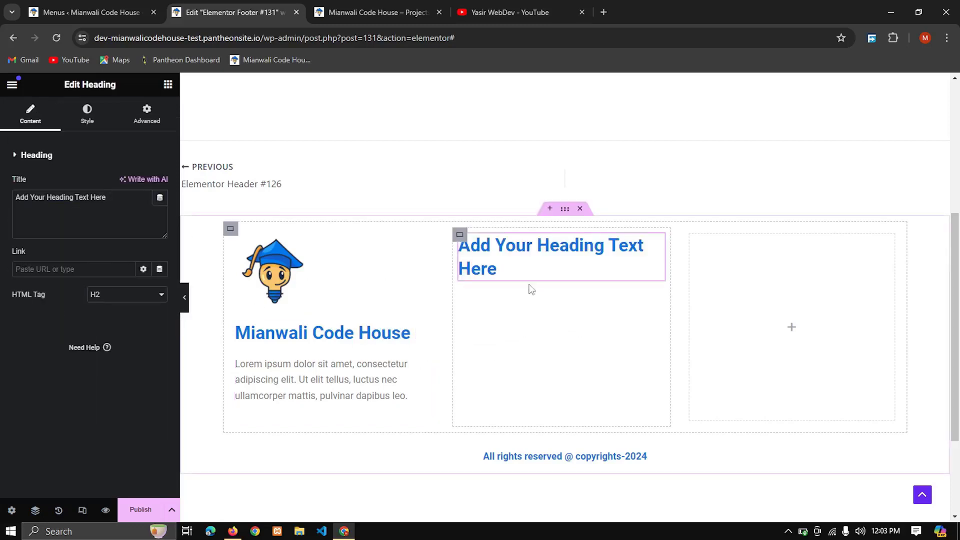
Step: Try H5 as the HTML tag of the second column's heading, and settle on H4
left_click(125, 298)
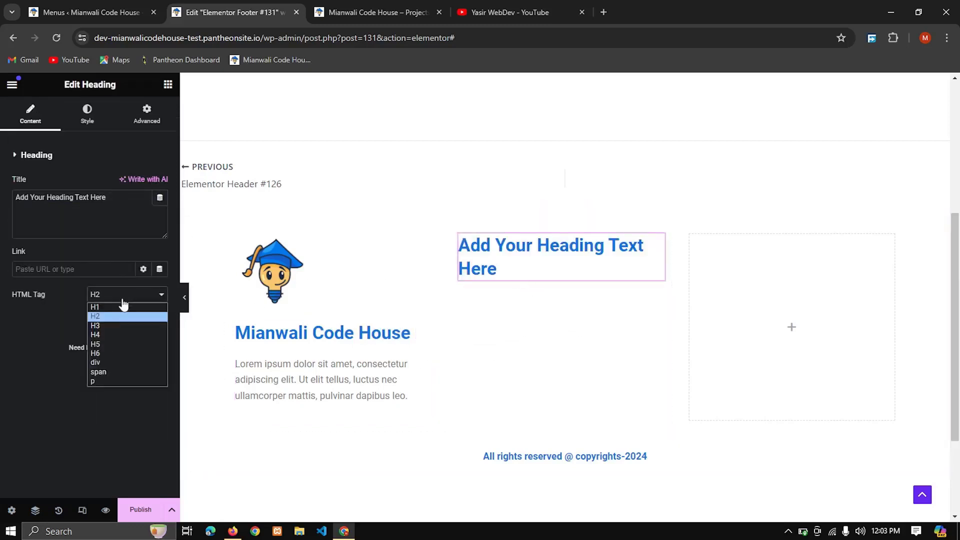
left_click(114, 344)
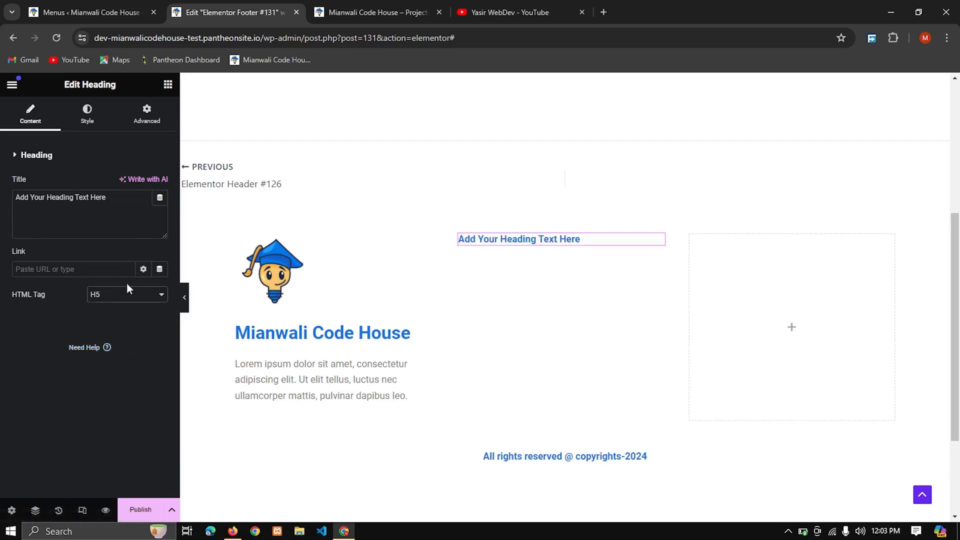
left_click(126, 299)
left_click(114, 339)
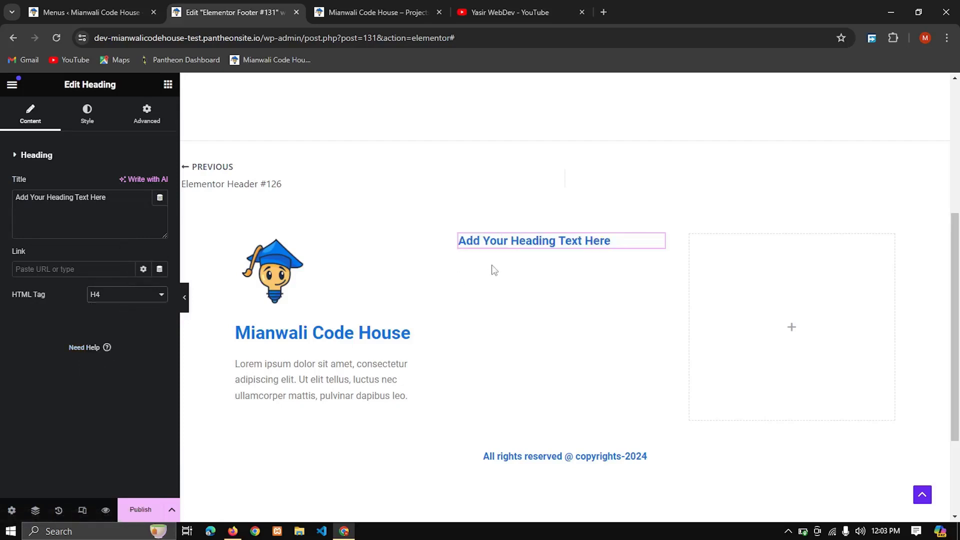
Step: Replace the second column heading's placeholder text with "Important Links"
triple_click(615, 241)
type("Im")
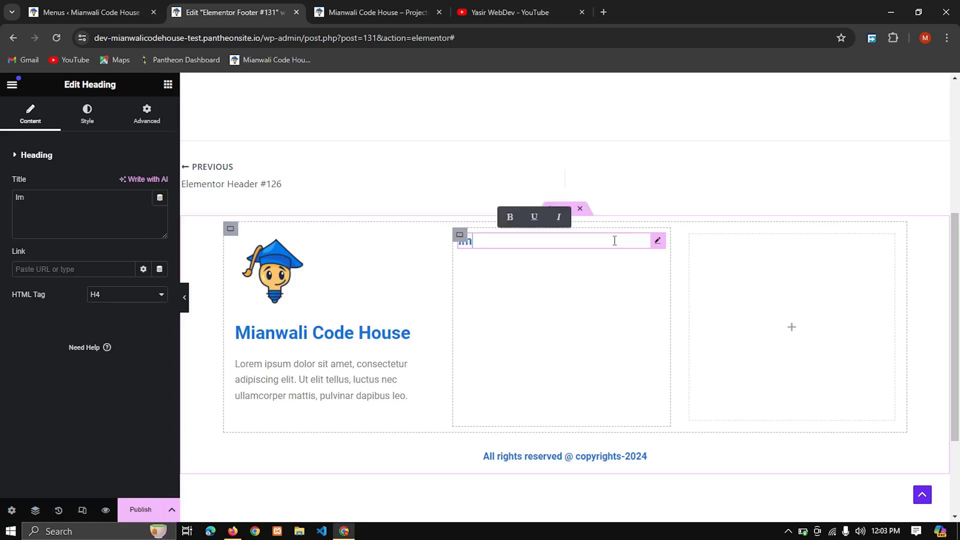
type("portan")
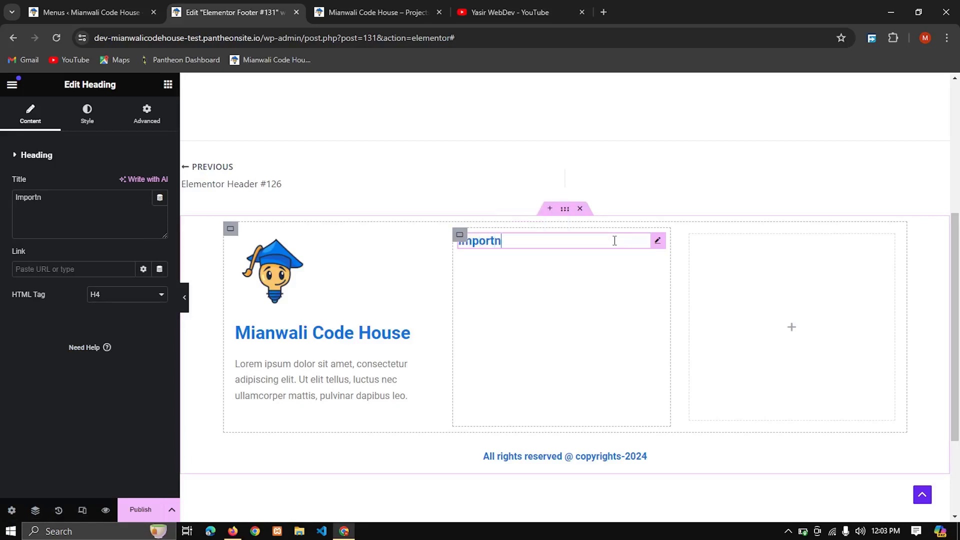
key("BackSpace")
type("ant Links")
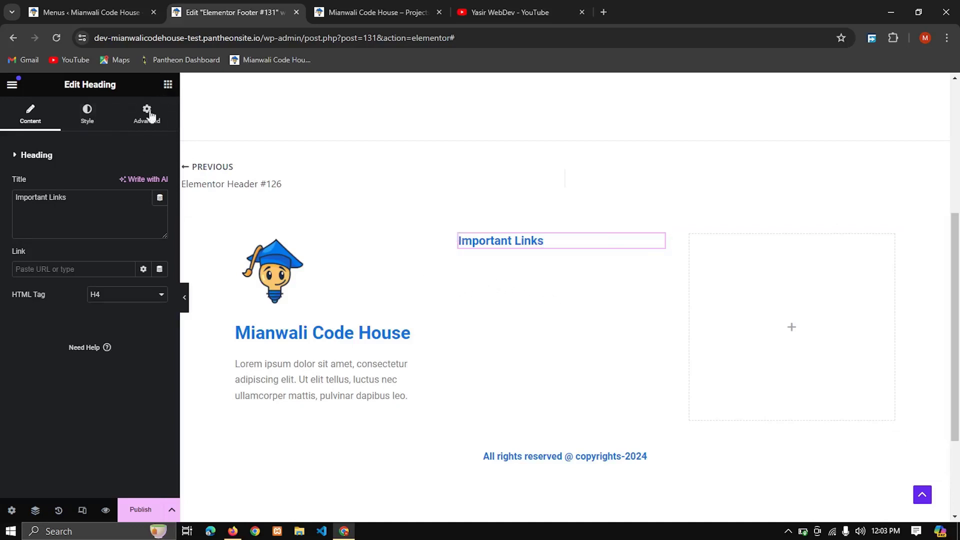
Step: Place a WordPress Menu widget, found with "menu", below the Important Links heading and set its layout to Vertical
left_click(168, 84)
type("menue")
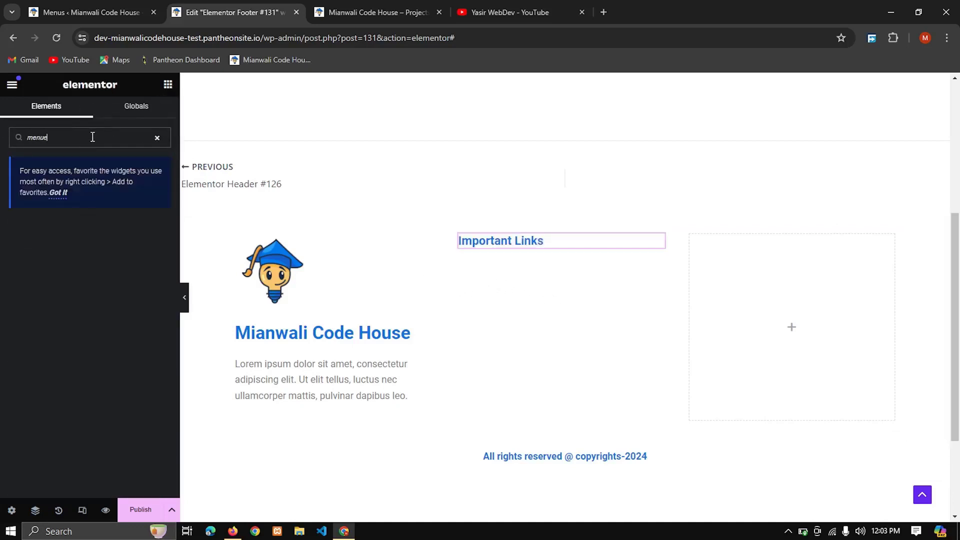
key("BackSpace")
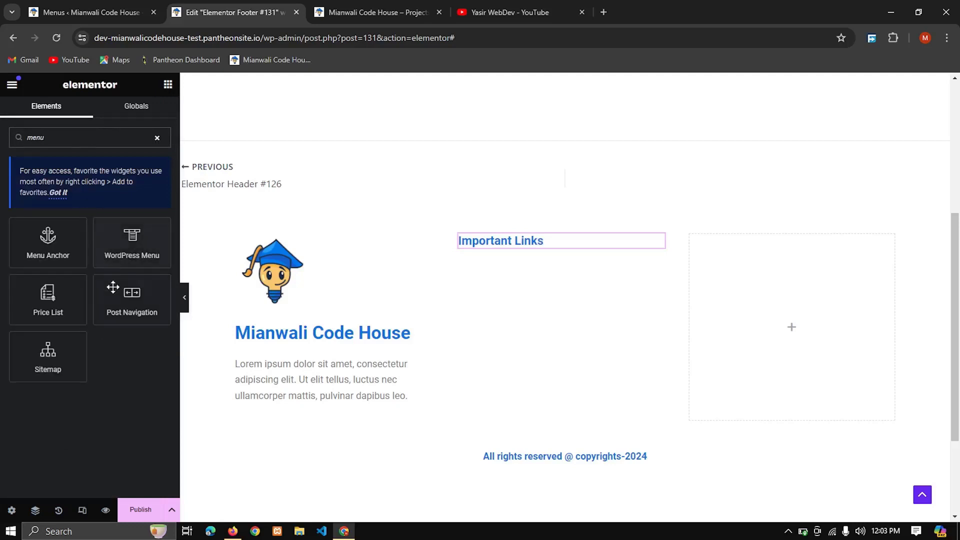
left_click_drag(155, 262, 554, 247)
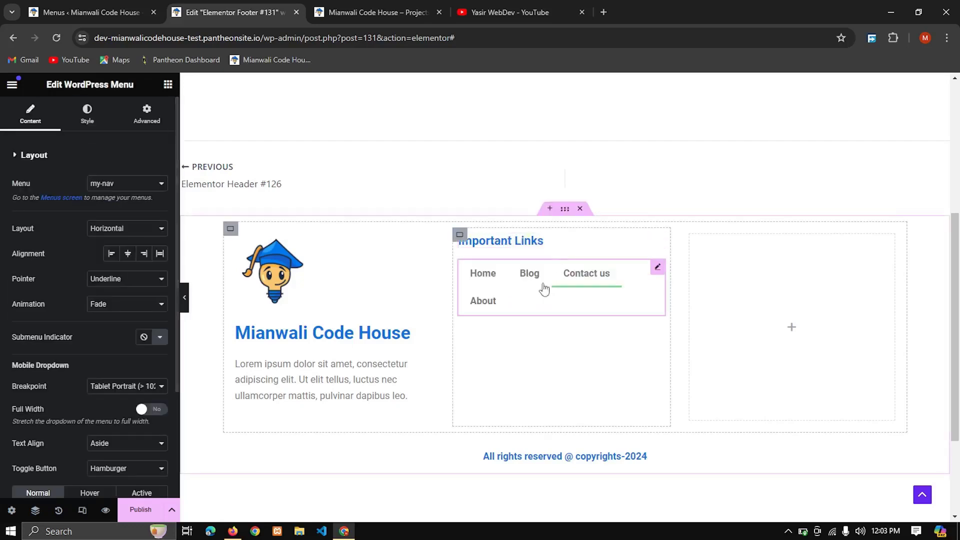
left_click(109, 230)
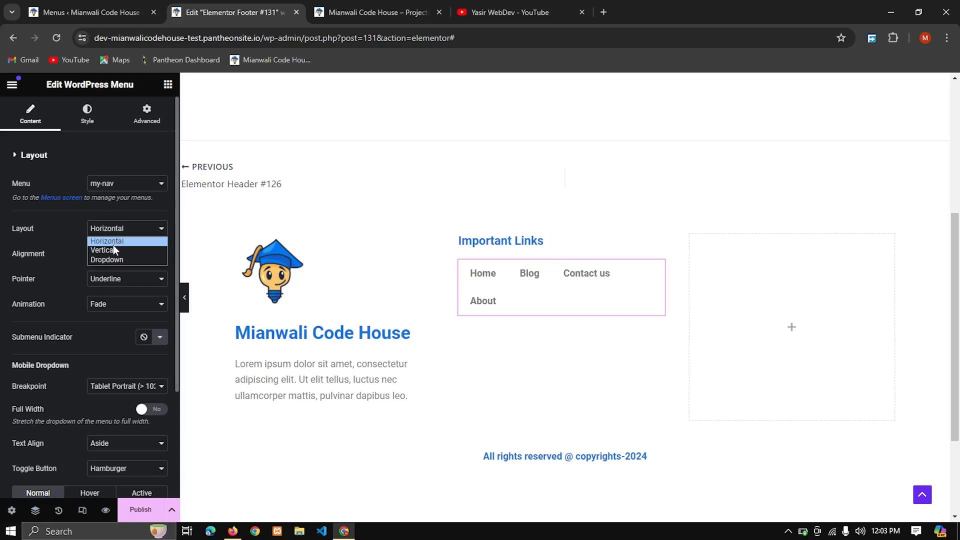
left_click(113, 245)
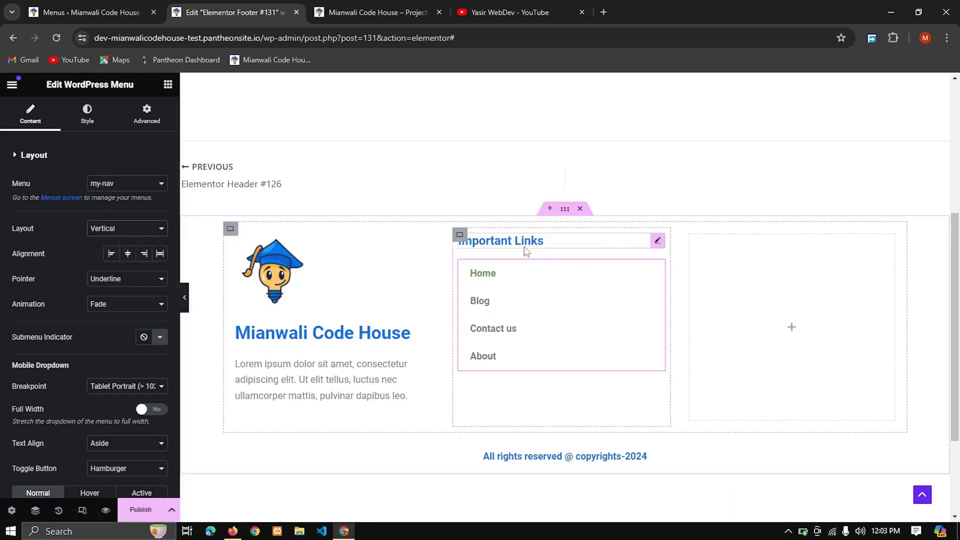
Step: Find the Google Maps widget by searching for "map" and place it in the empty third footer column
left_click(793, 327)
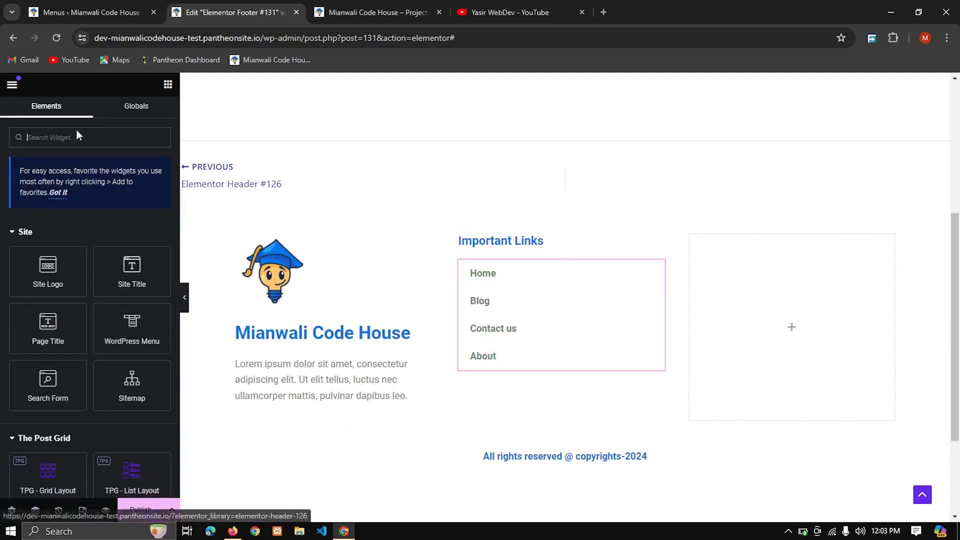
type("map")
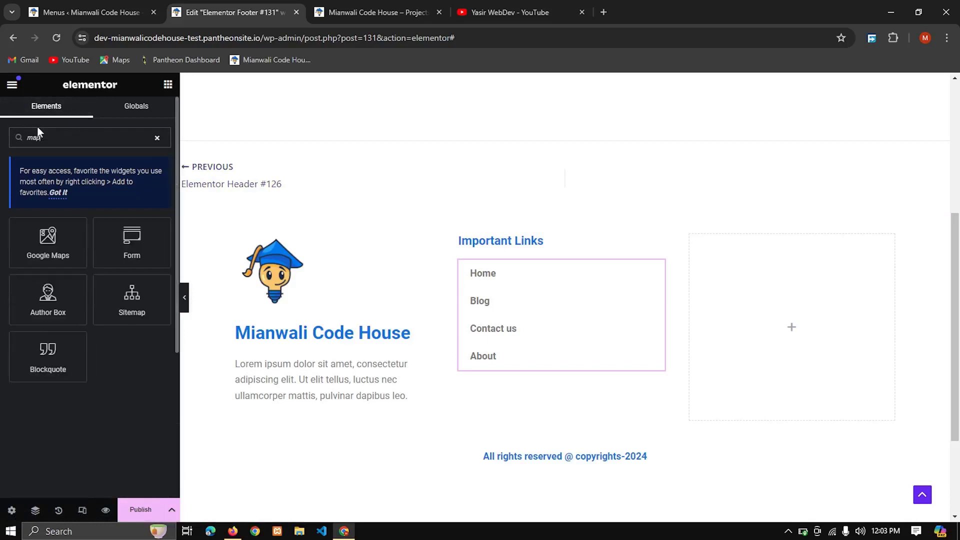
left_click_drag(48, 240, 807, 319)
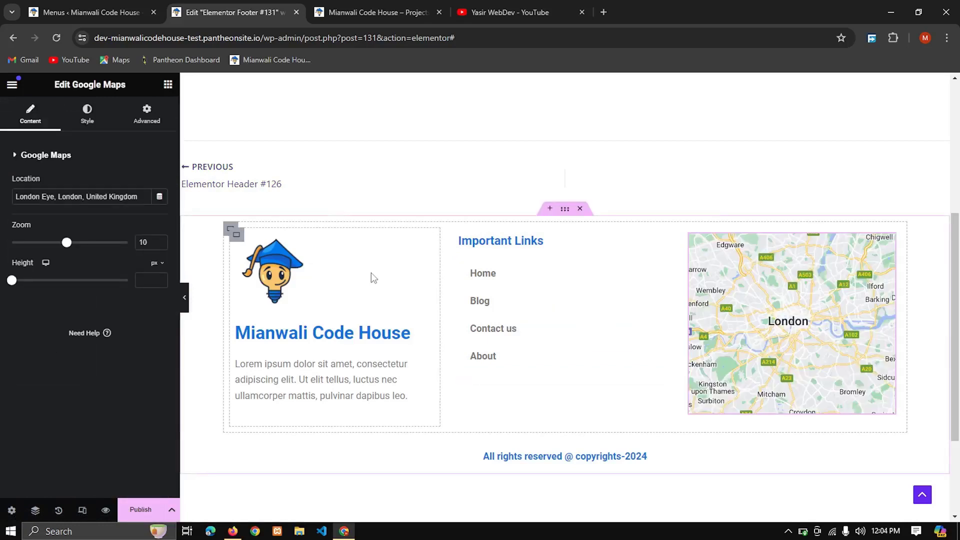
Step: Publish the footer template with a display condition that includes the Entire Site
left_click(142, 511)
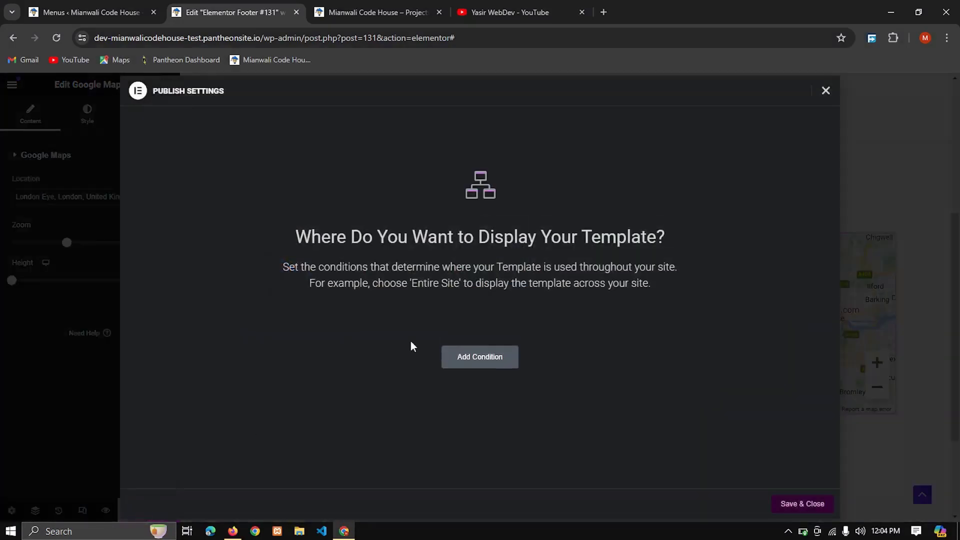
left_click(504, 372)
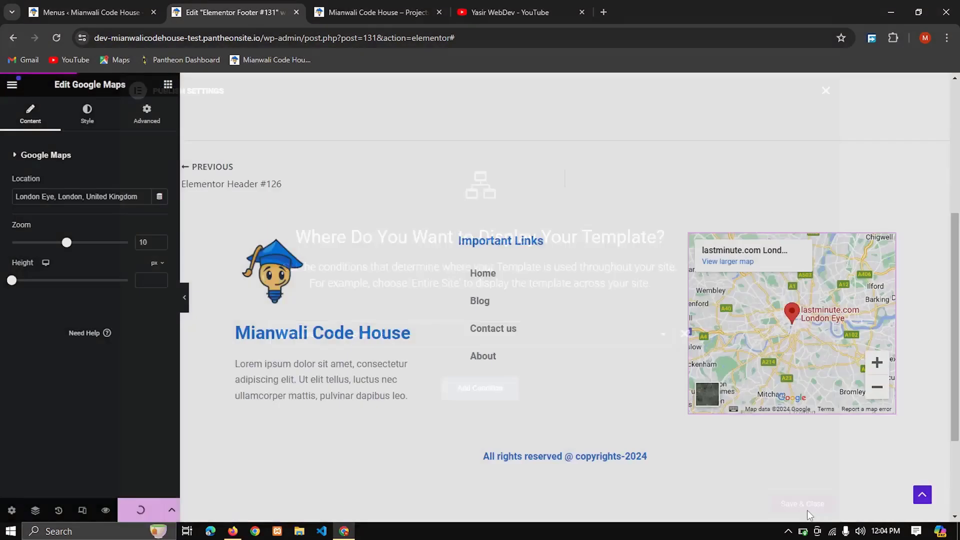
left_click(800, 500)
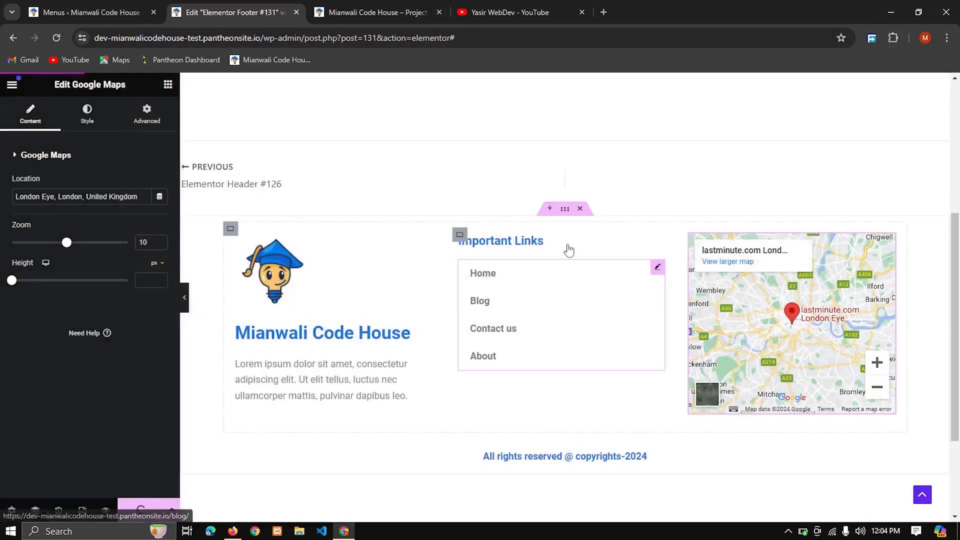
Step: Reload the site's live home page and look over the published footer
left_click(381, 10)
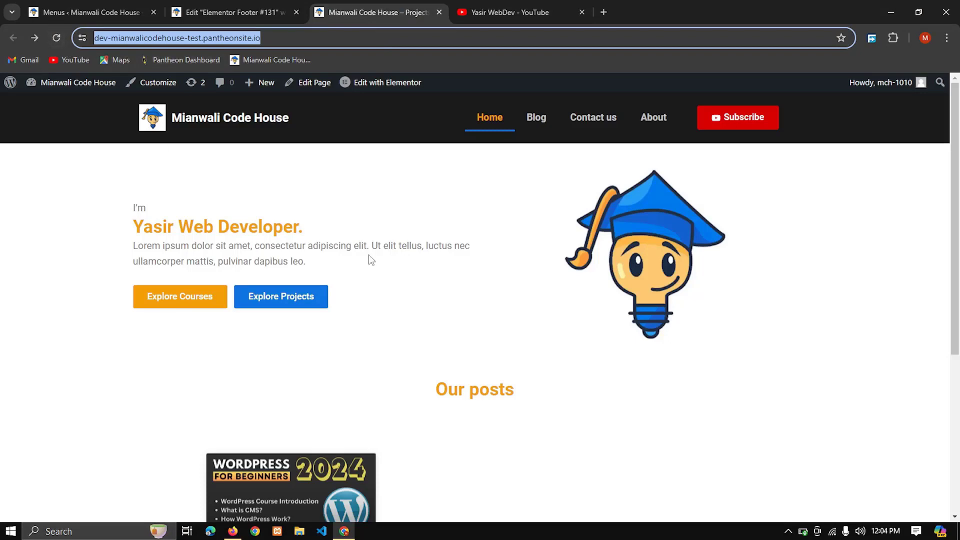
scroll(368, 254, "down", 5)
left_click(54, 40)
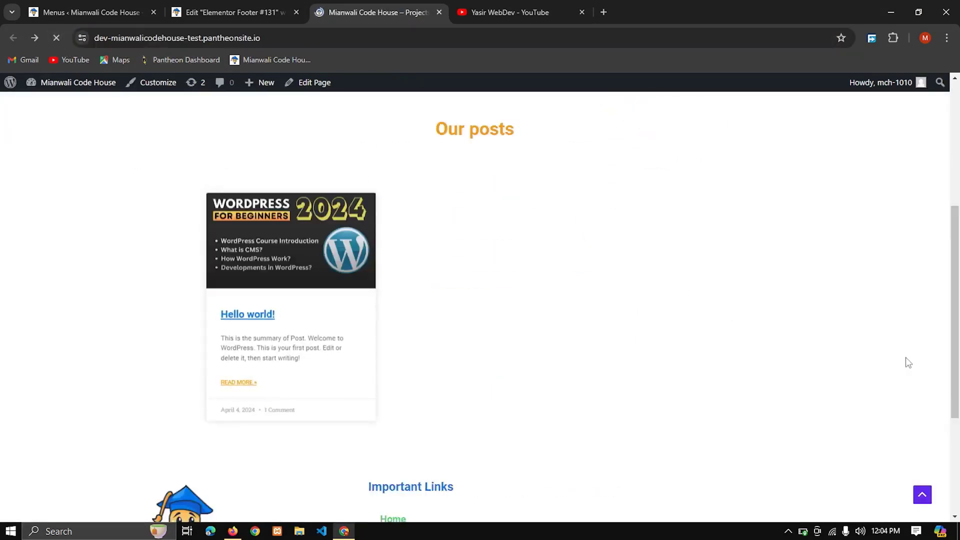
scroll(836, 340, "down", 2)
scroll(839, 346, "down", 3)
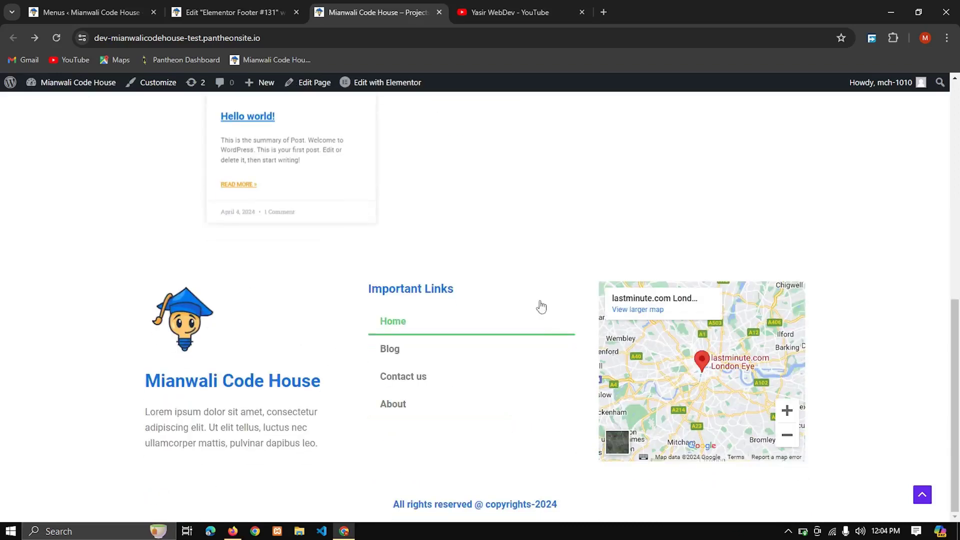
Step: Return to the footer template and give the outer footer container a classic background color of #161616
left_click(233, 12)
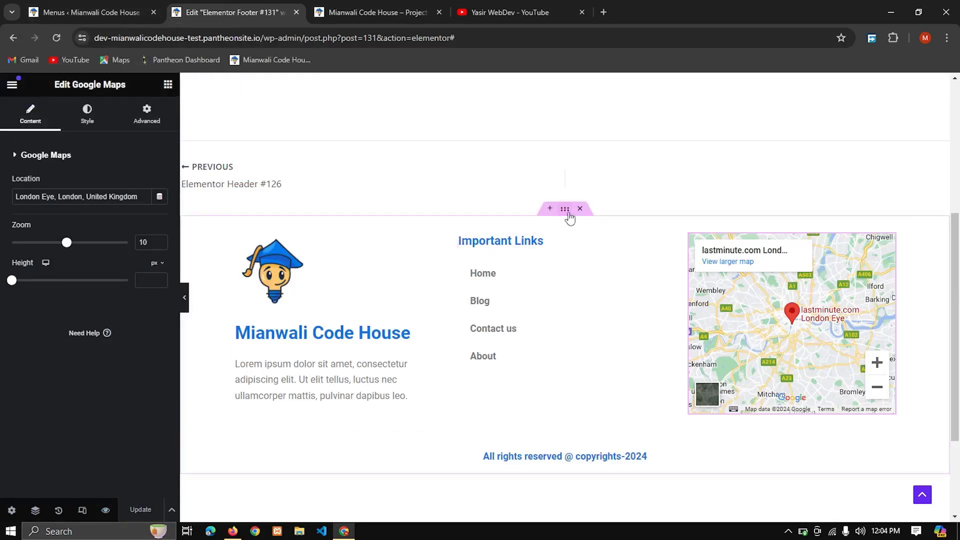
left_click(569, 215)
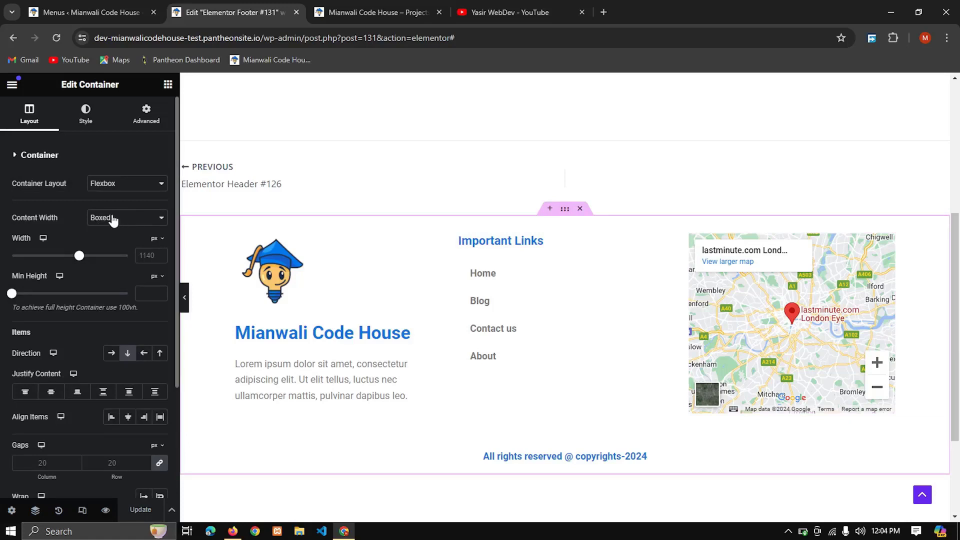
left_click(82, 129)
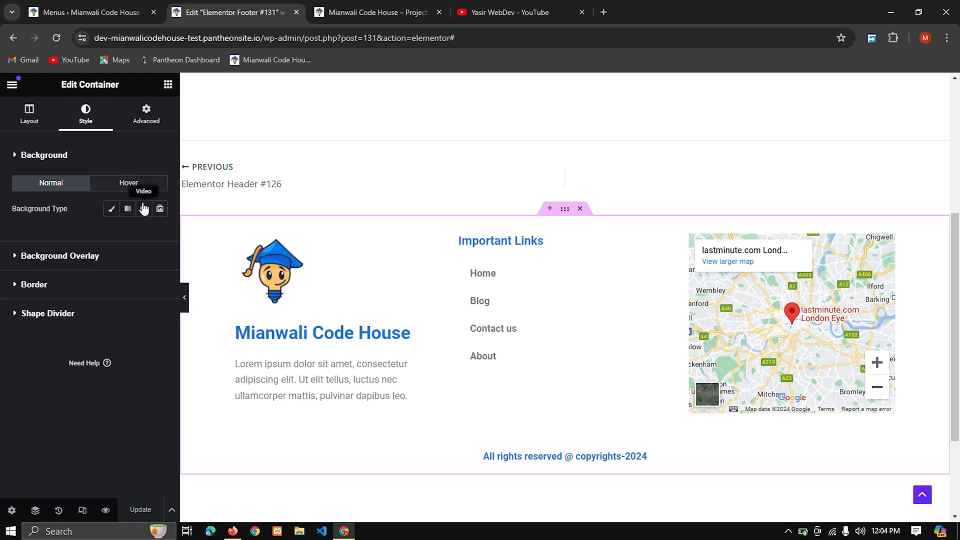
left_click(112, 209)
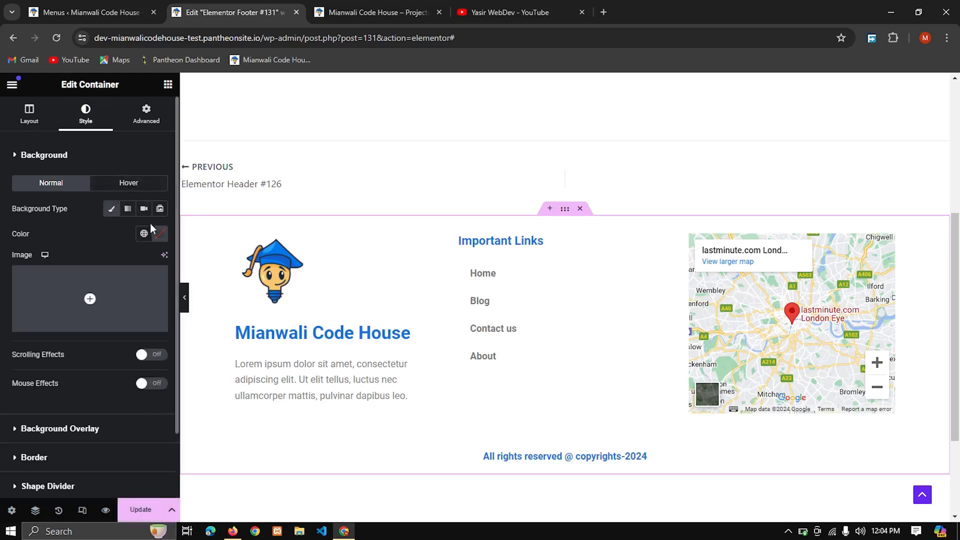
left_click(160, 234)
left_click_drag(103, 343, 71, 363)
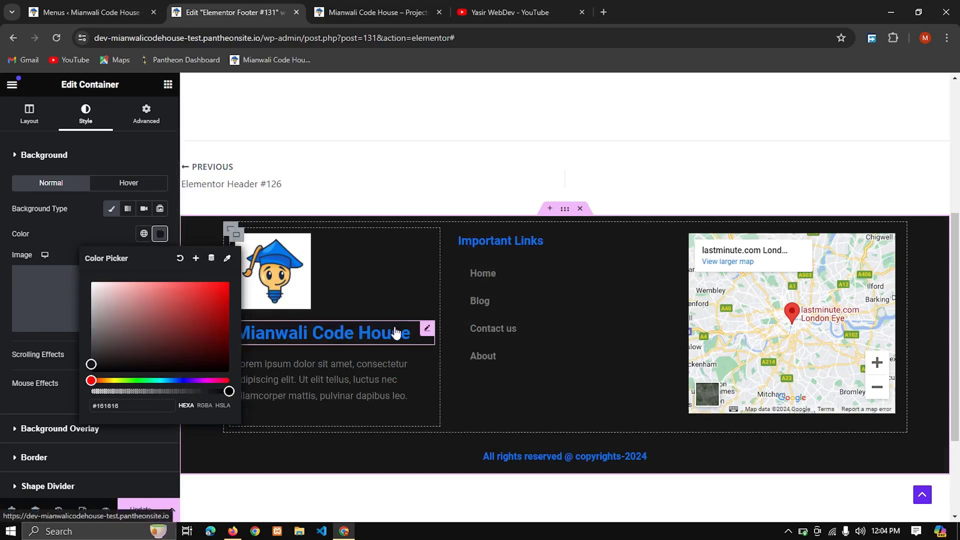
Step: Set the text color of the footer's site title to white (#FFFFFF)
left_click(426, 332)
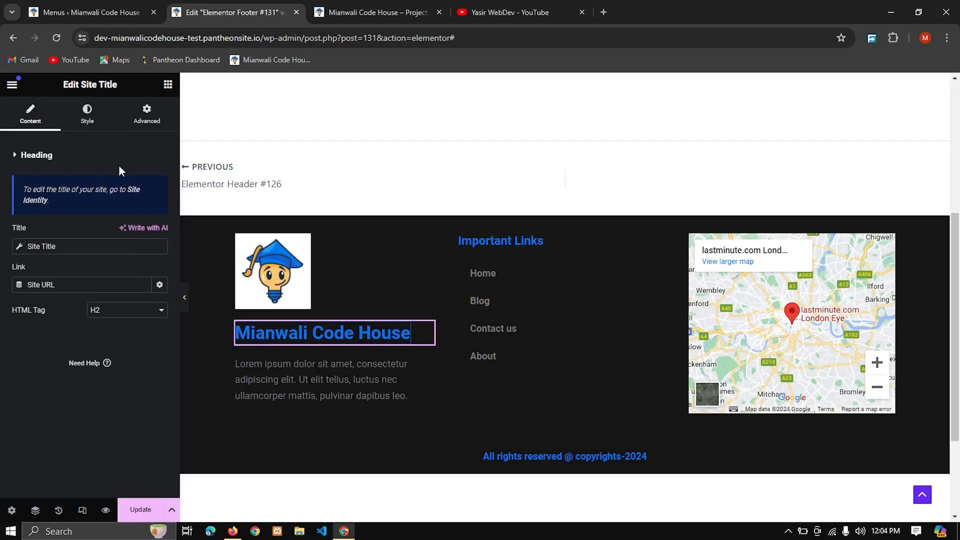
left_click(87, 114)
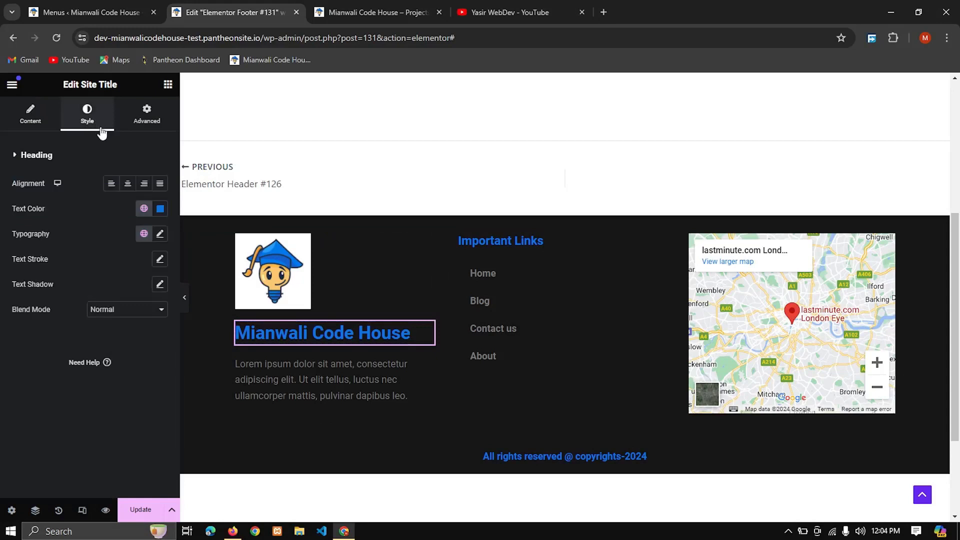
left_click(161, 209)
left_click_drag(179, 270, 71, 252)
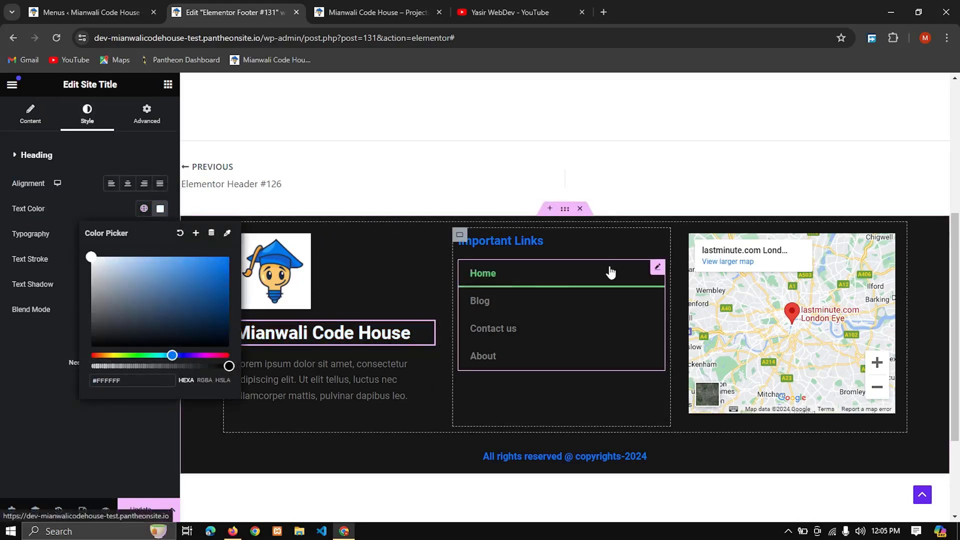
Step: Set the normal text color of the footer's links menu to light grey (#DBDBDB)
left_click(611, 273)
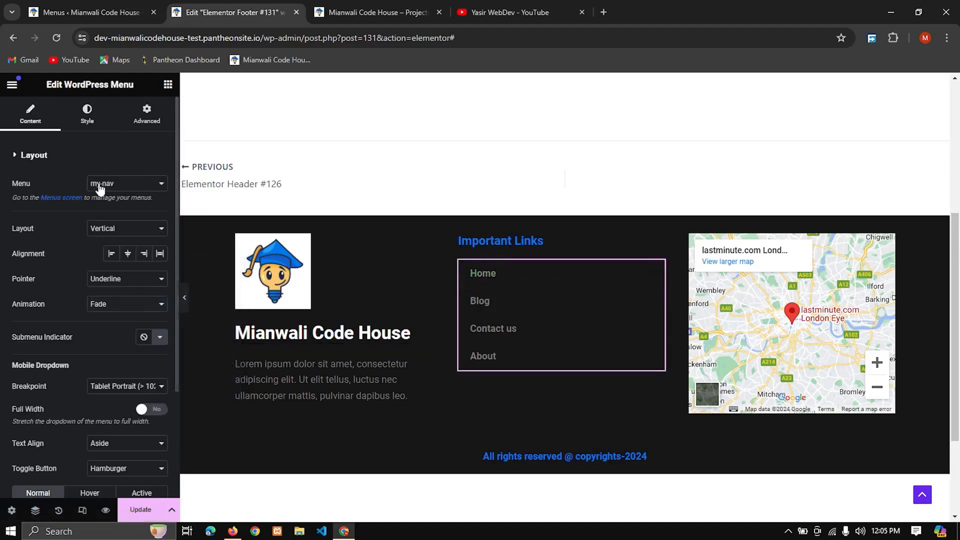
left_click(77, 125)
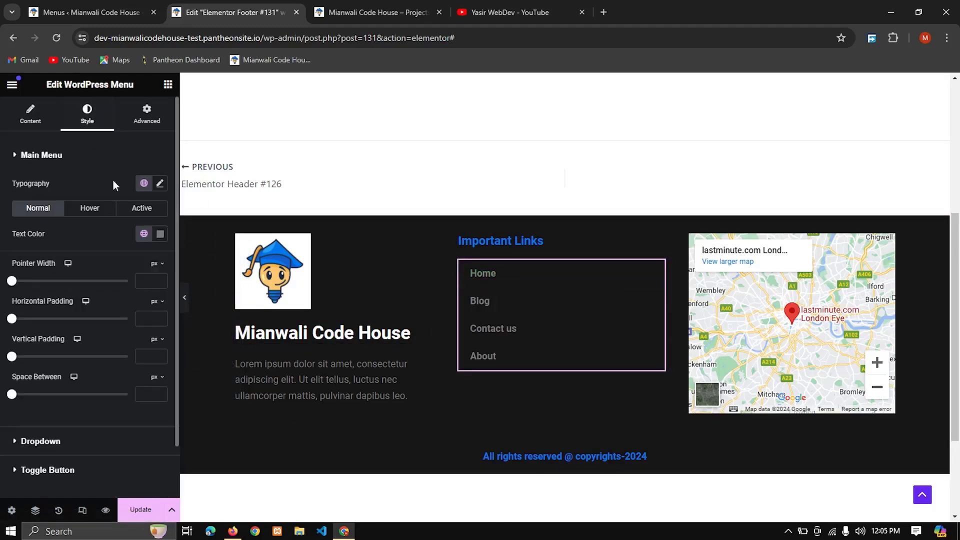
left_click(160, 235)
left_click(90, 292)
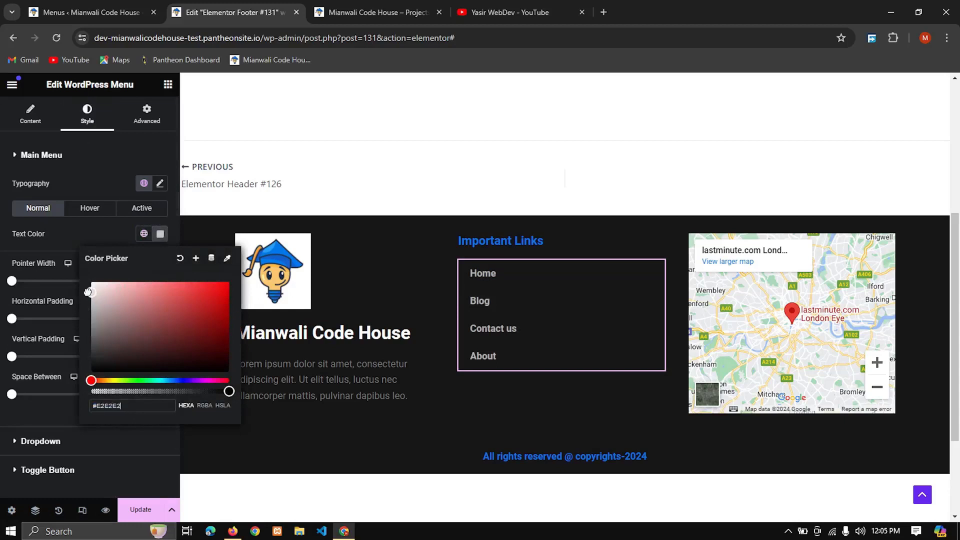
left_click(91, 295)
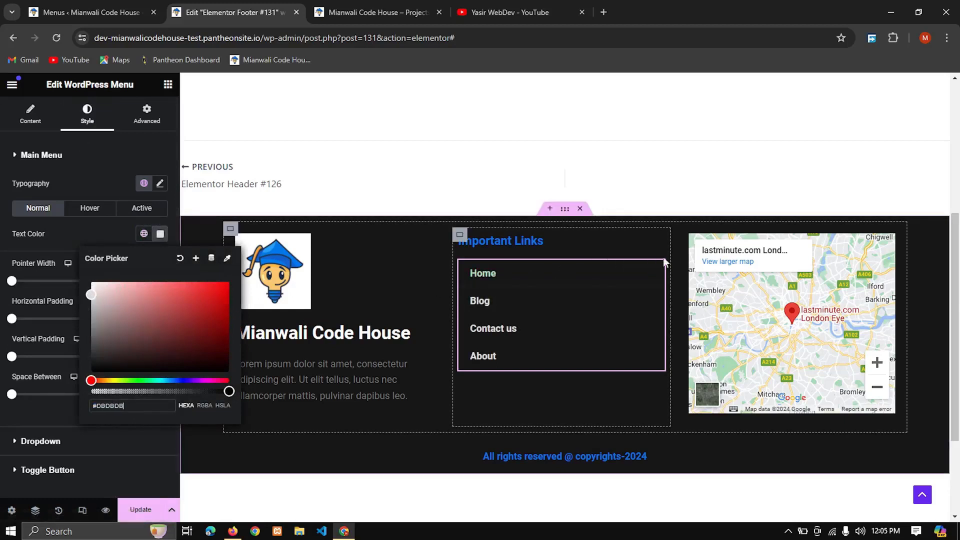
Step: Set the text color of the Important Links heading to grey (#A7A7A7)
left_click(548, 243)
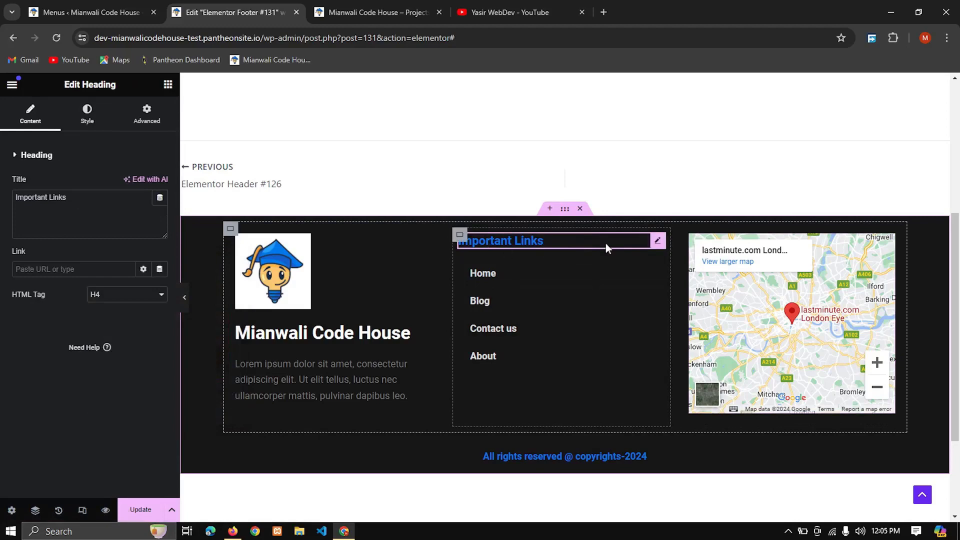
left_click(91, 114)
left_click(160, 209)
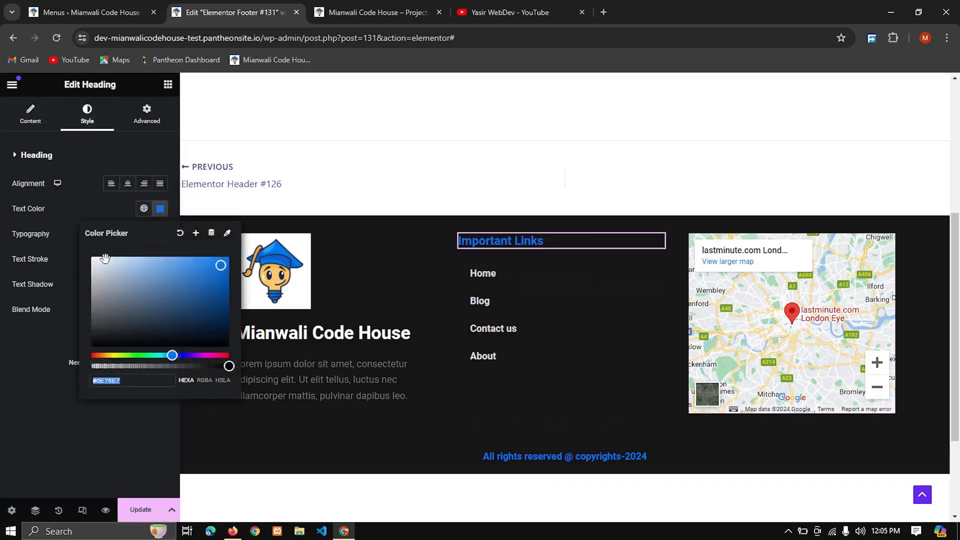
left_click_drag(105, 258, 88, 287)
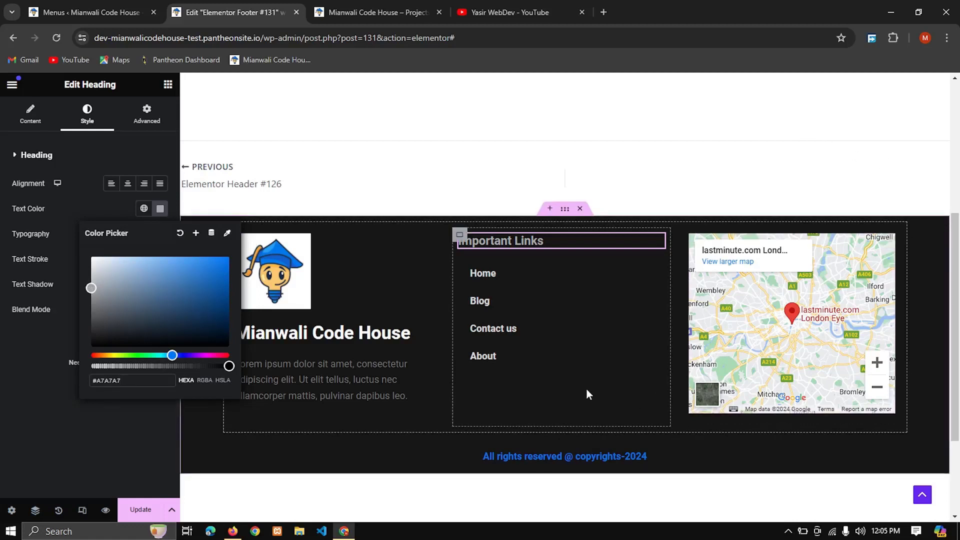
Step: Update the footer template and check the restyled footer on the live home page
left_click(149, 516)
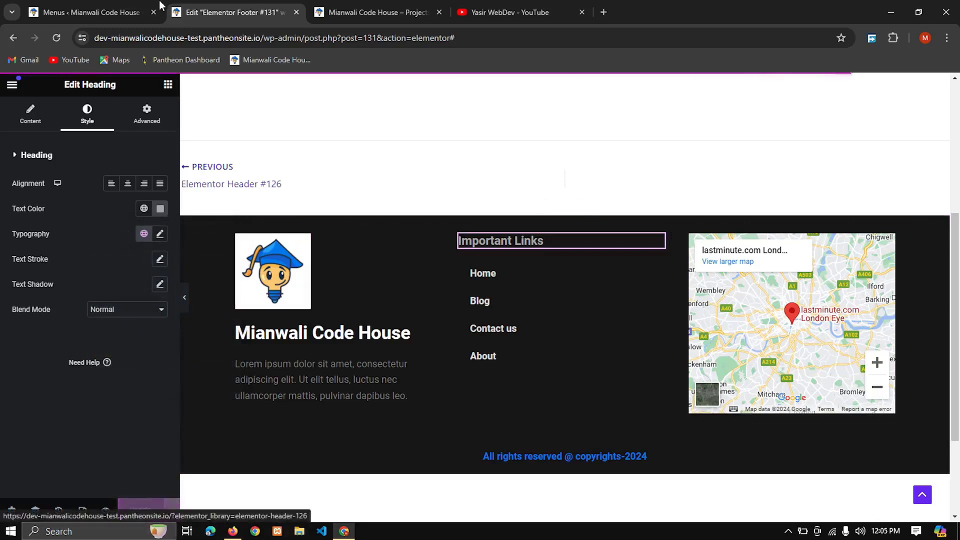
left_click(129, 8)
left_click(223, 7)
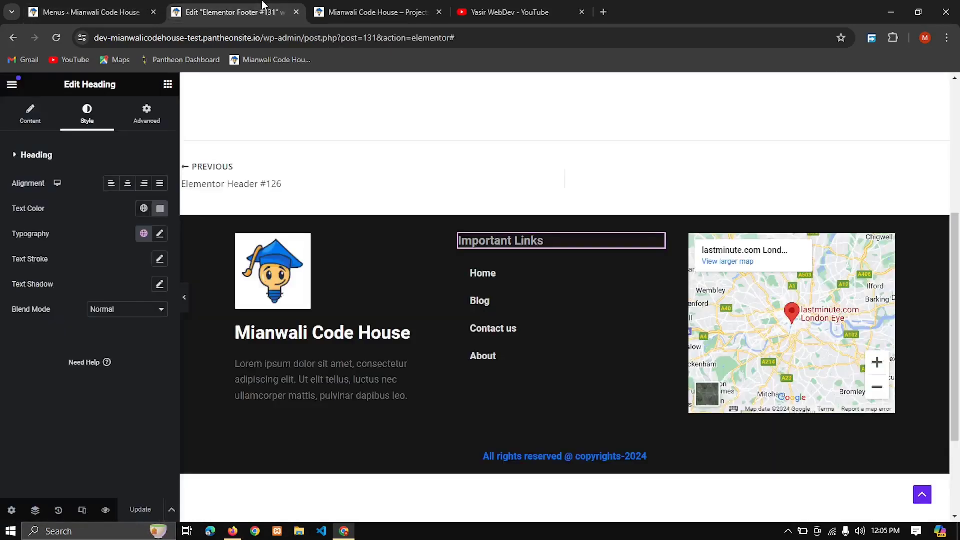
left_click(349, 7)
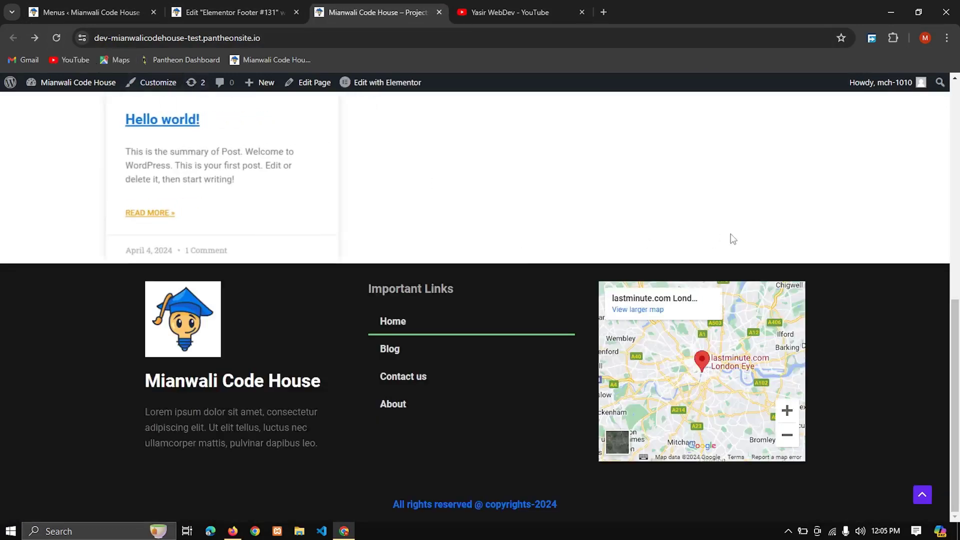
key("ctrl+Page_Up")
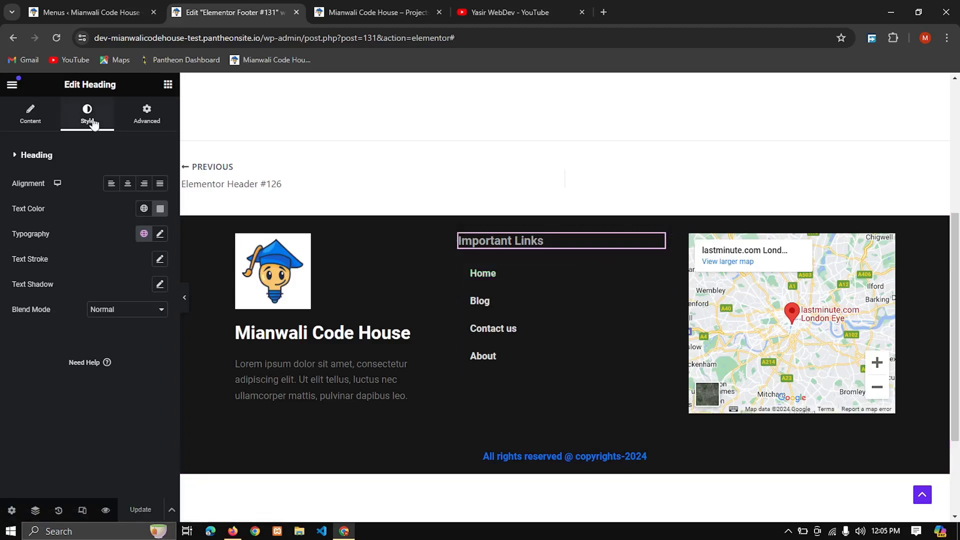
left_click(31, 123)
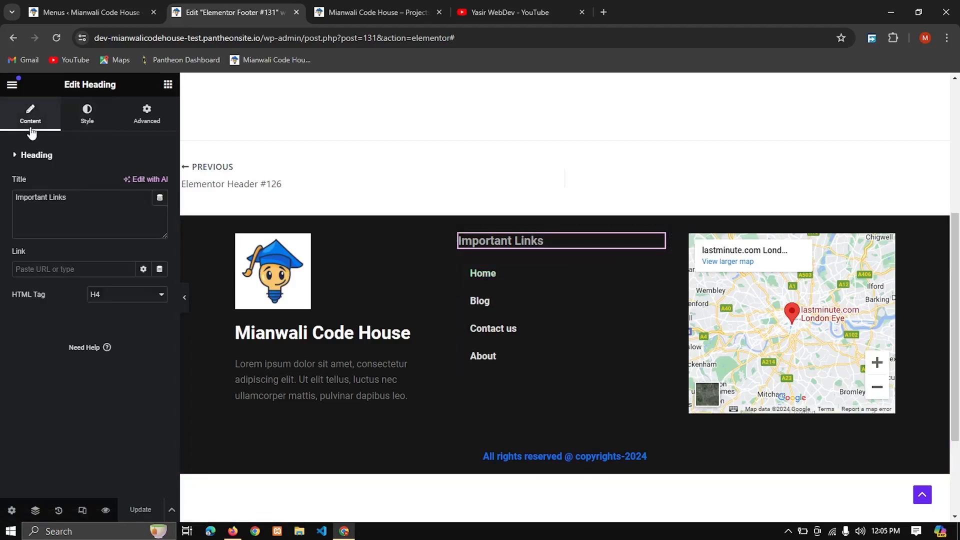
left_click(87, 124)
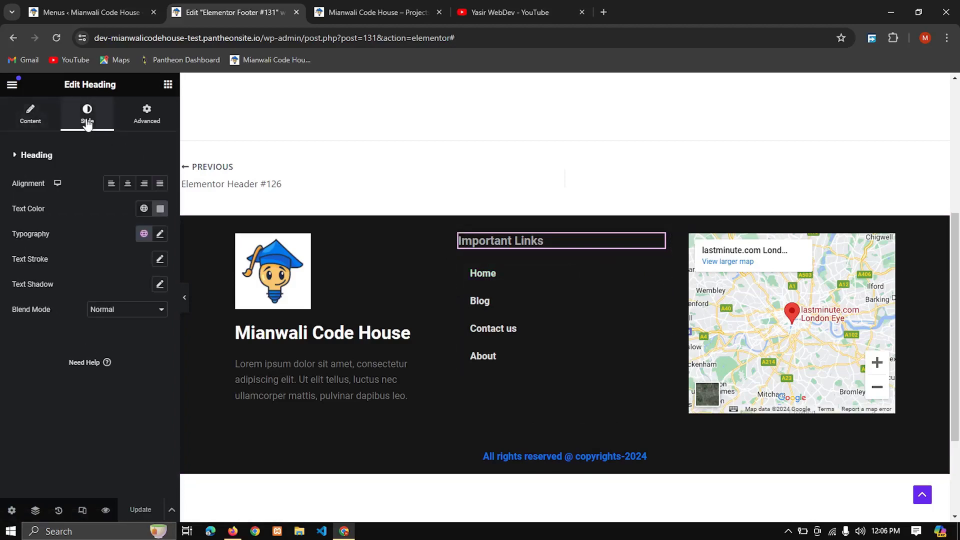
left_click(147, 116)
Step: Set the hover text color of the footer's links menu to white (#FFFFFF)
left_click(660, 272)
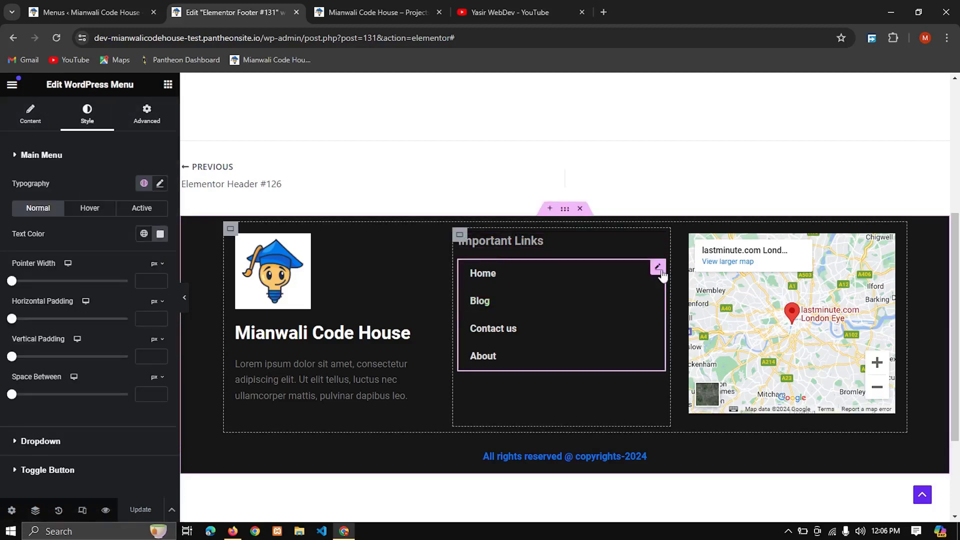
left_click(96, 212)
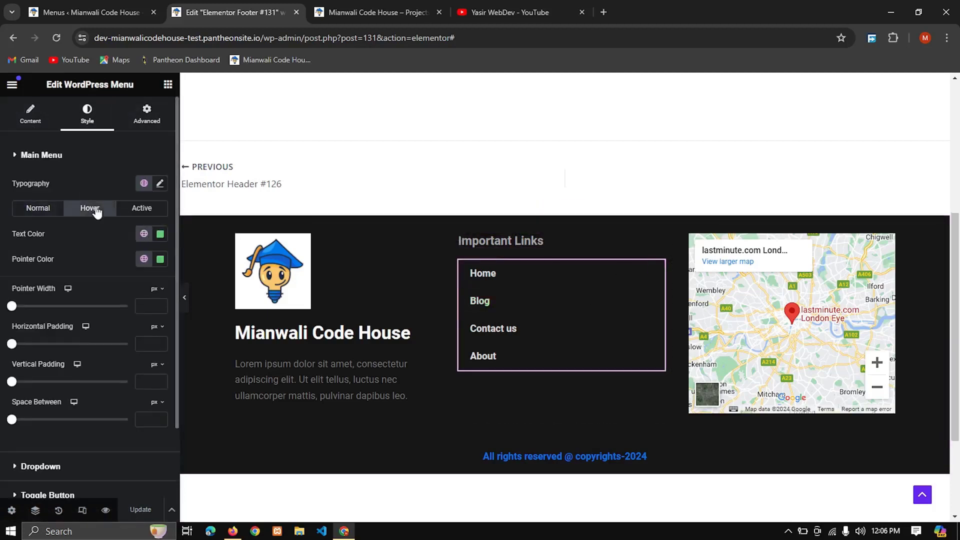
left_click(160, 237)
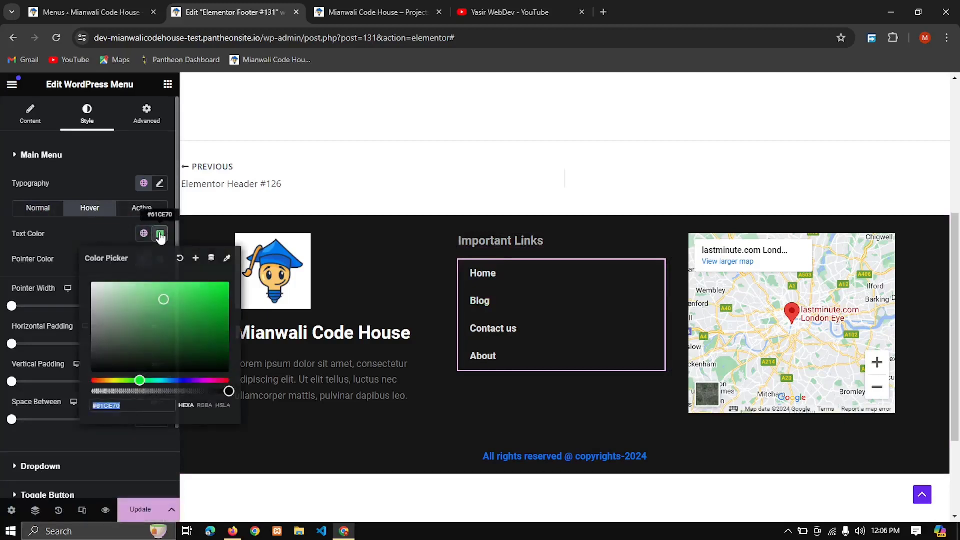
left_click_drag(110, 326, 31, 275)
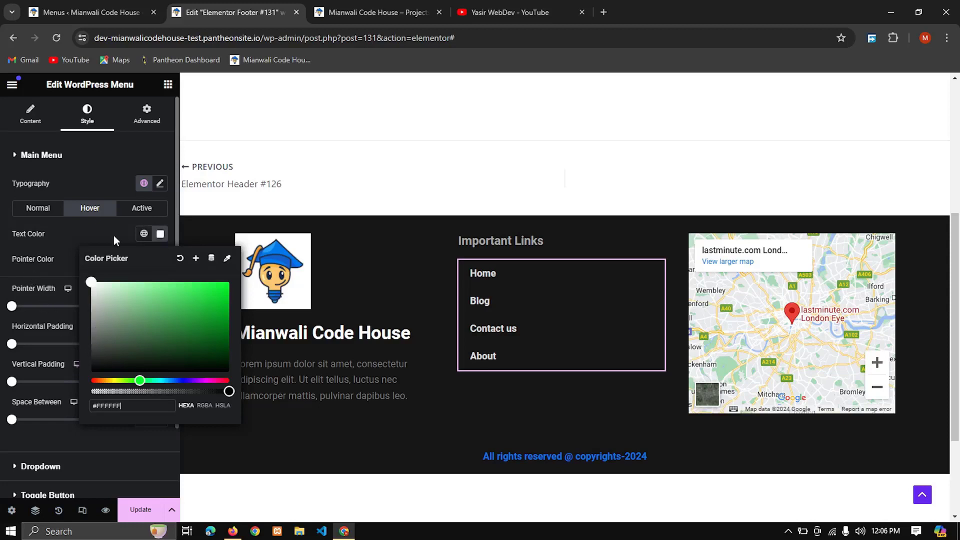
left_click(143, 235)
left_click(143, 237)
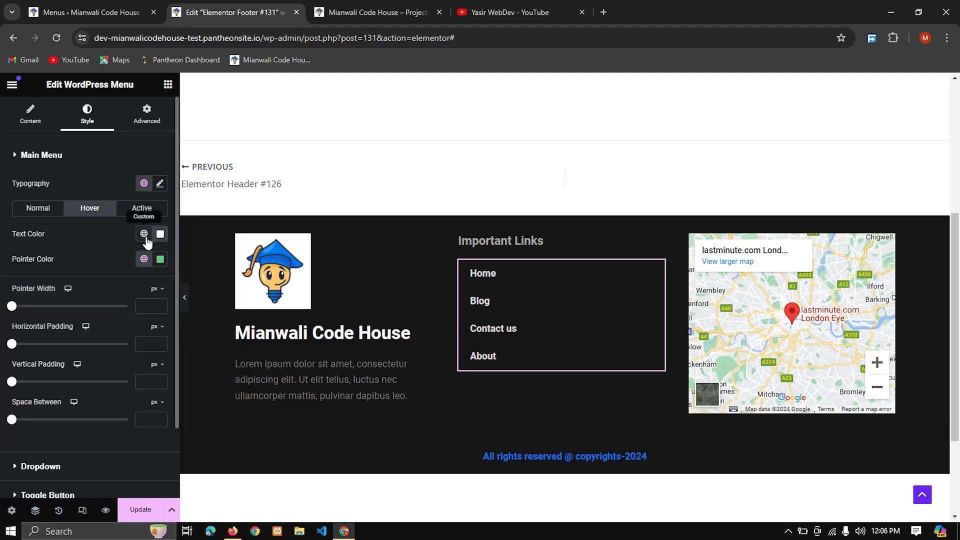
Step: Set the links menu's hover text color to the orange global color and its hover pointer color to dark grey (#272727)
left_click(144, 238)
left_click(71, 313)
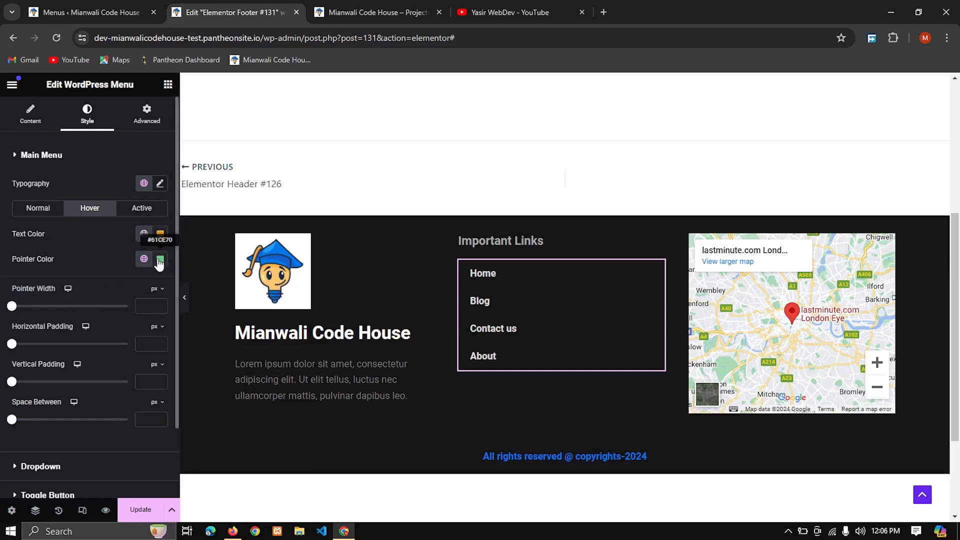
left_click(159, 260)
left_click_drag(131, 336, 85, 384)
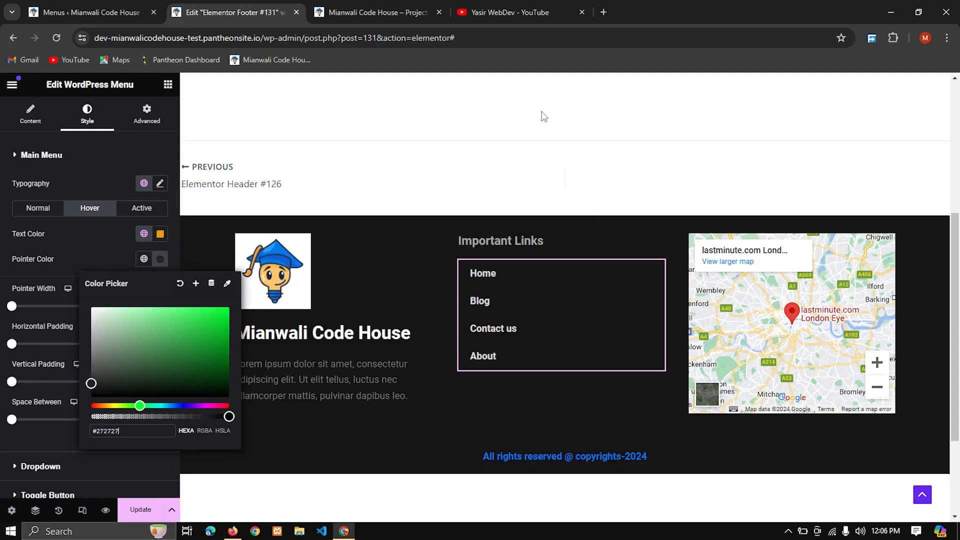
Step: Update the footer template and check the menu's hover colors on the reloaded live home page
left_click(138, 512)
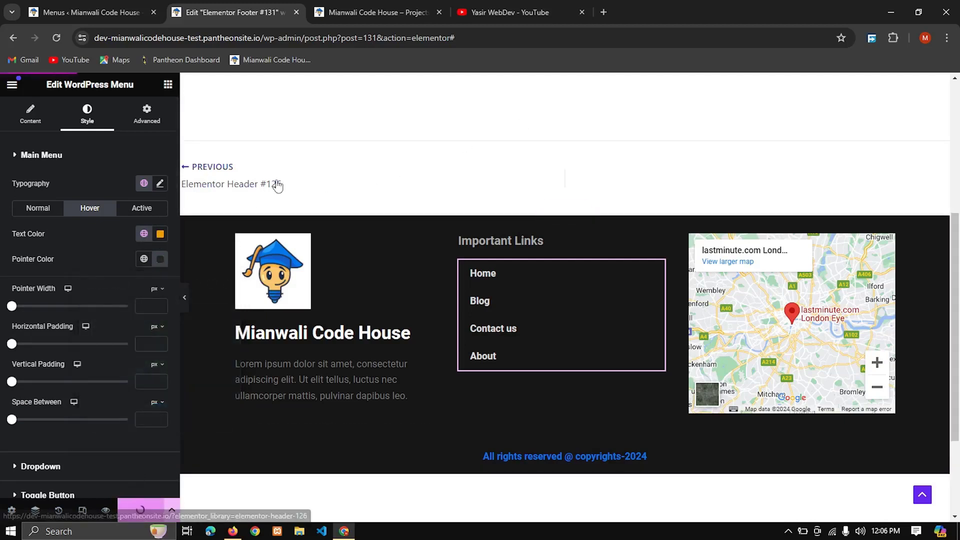
left_click(97, 3)
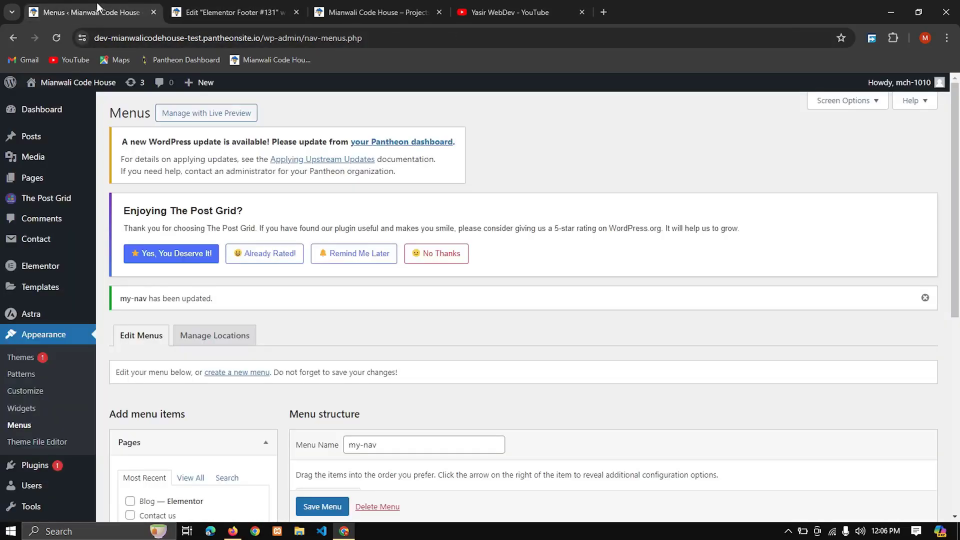
left_click(365, 4)
left_click(57, 38)
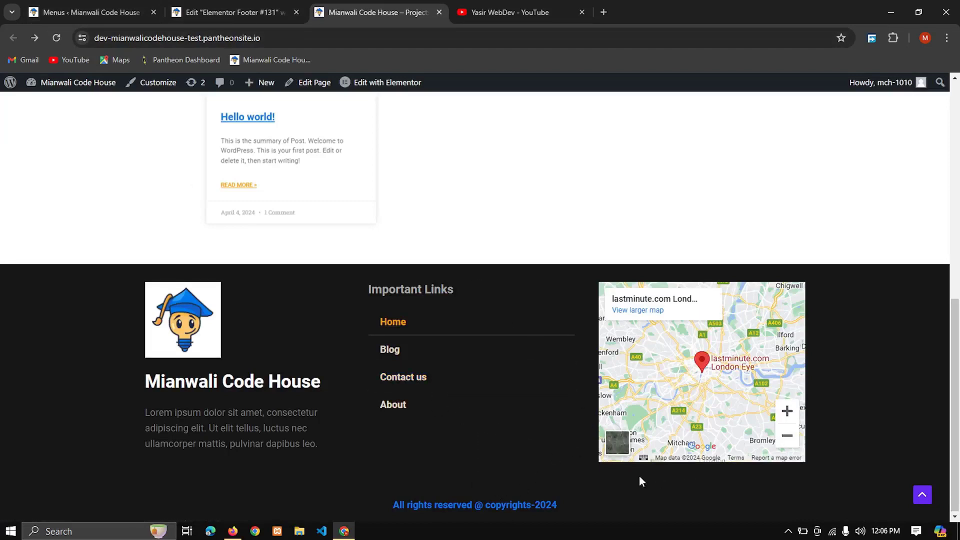
Step: Set the text color of the footer's copyright heading to white (#FFFFFF)
left_click(227, 12)
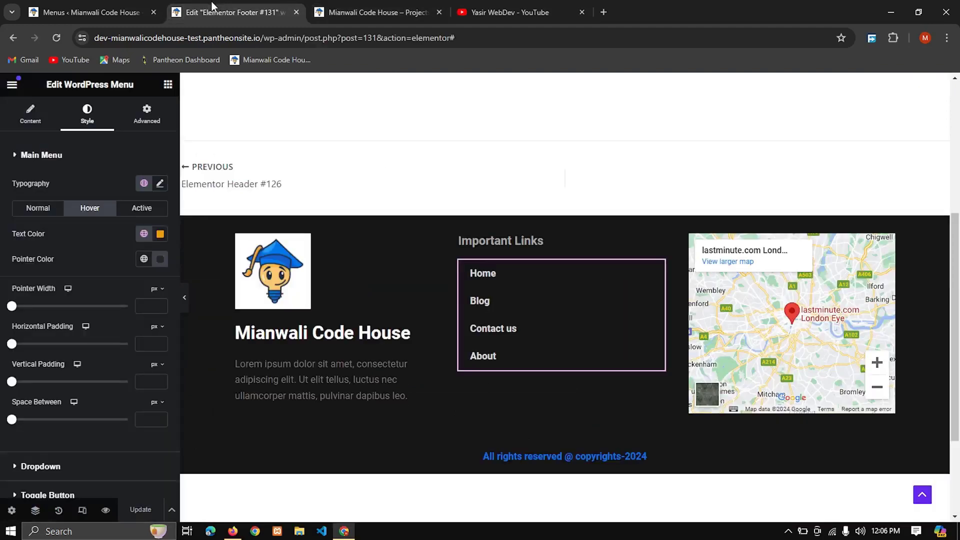
left_click(677, 461)
left_click(160, 210)
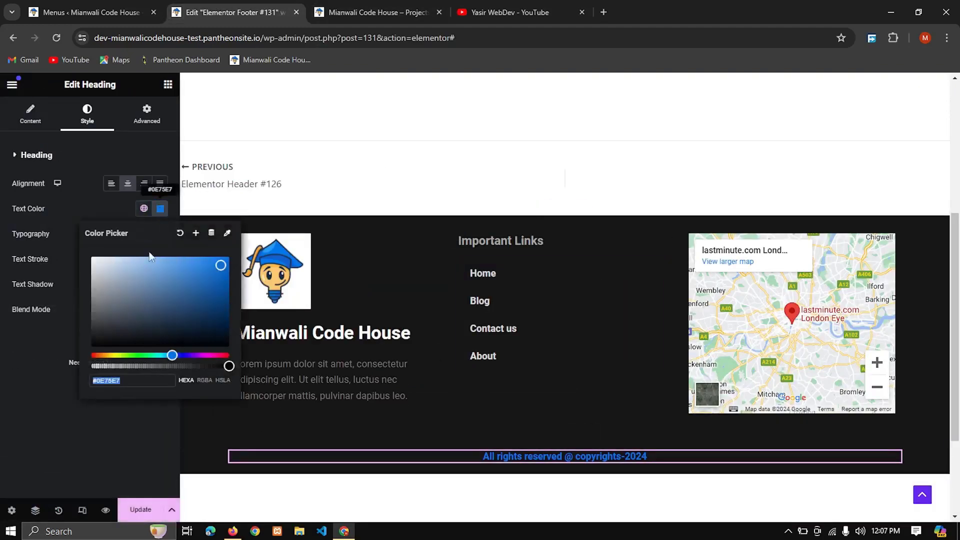
left_click_drag(103, 267, 67, 230)
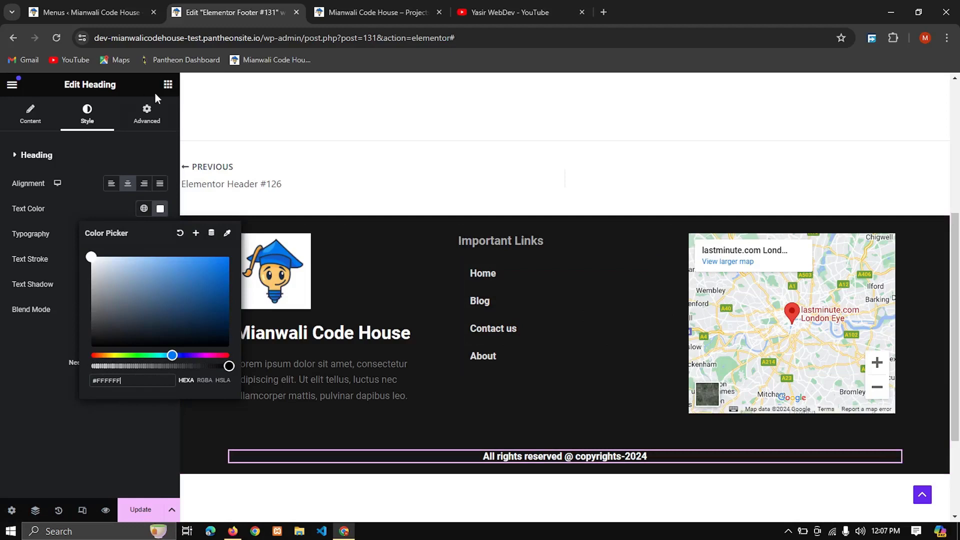
Step: Give the copyright heading a solid border with unlinked widths of 1 px on top and 0 px on the other sides
left_click(145, 114)
left_click(146, 114)
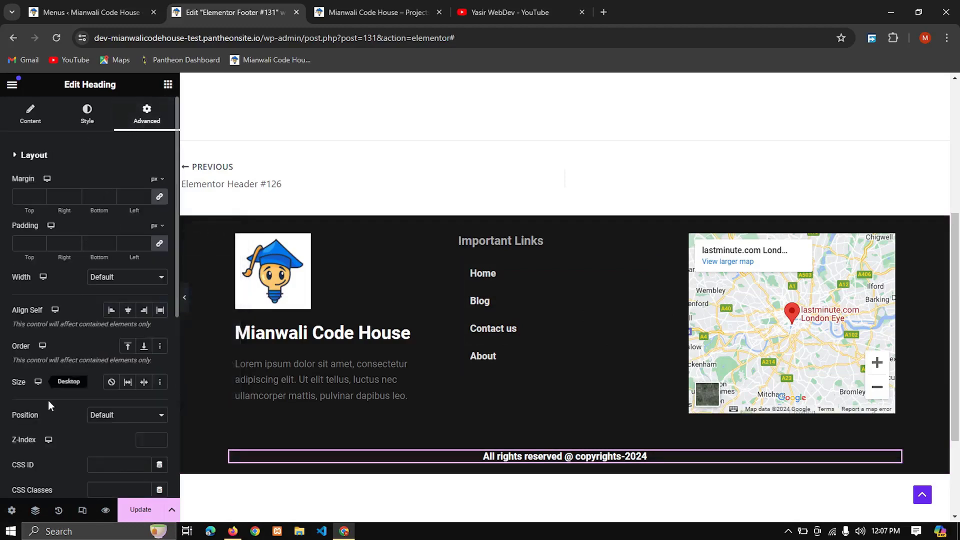
scroll(86, 383, "down", 4)
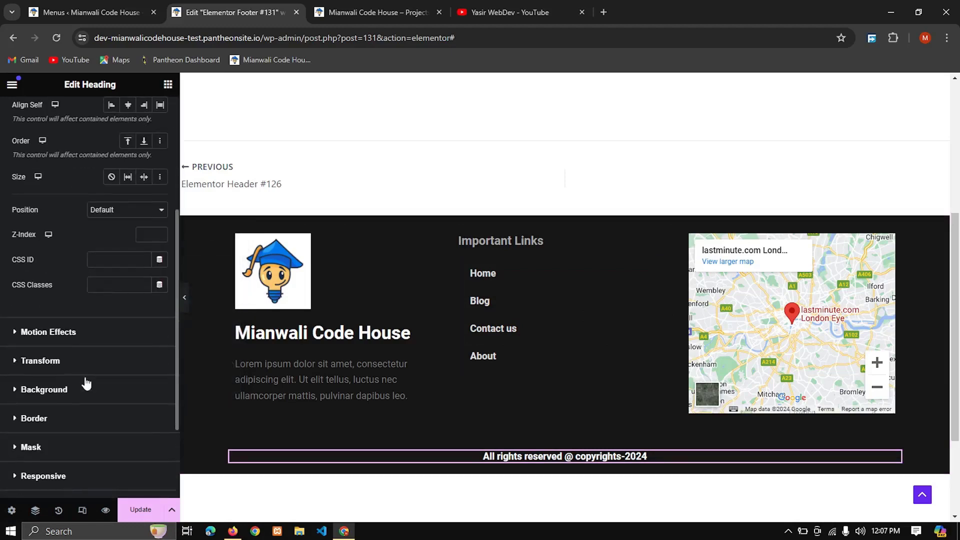
scroll(85, 380, "down", 6)
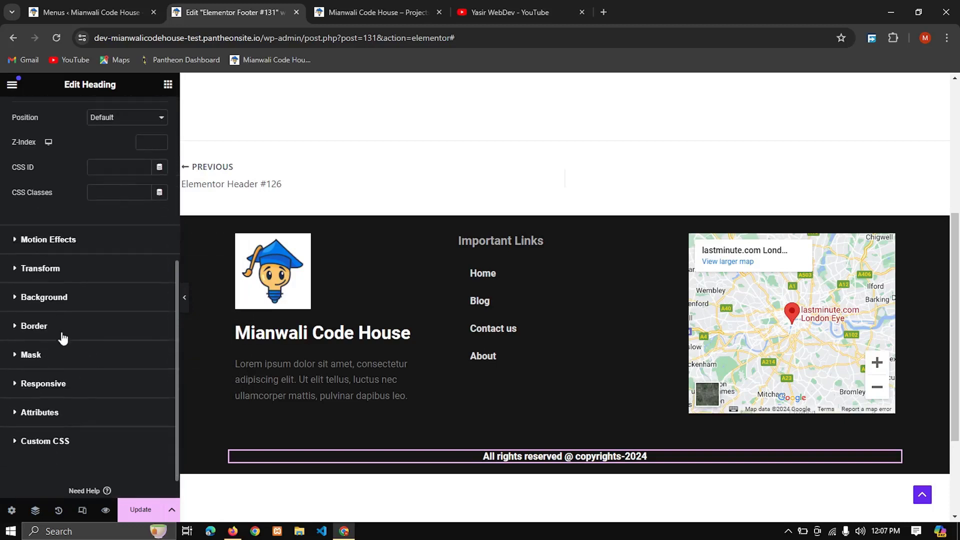
left_click(63, 334)
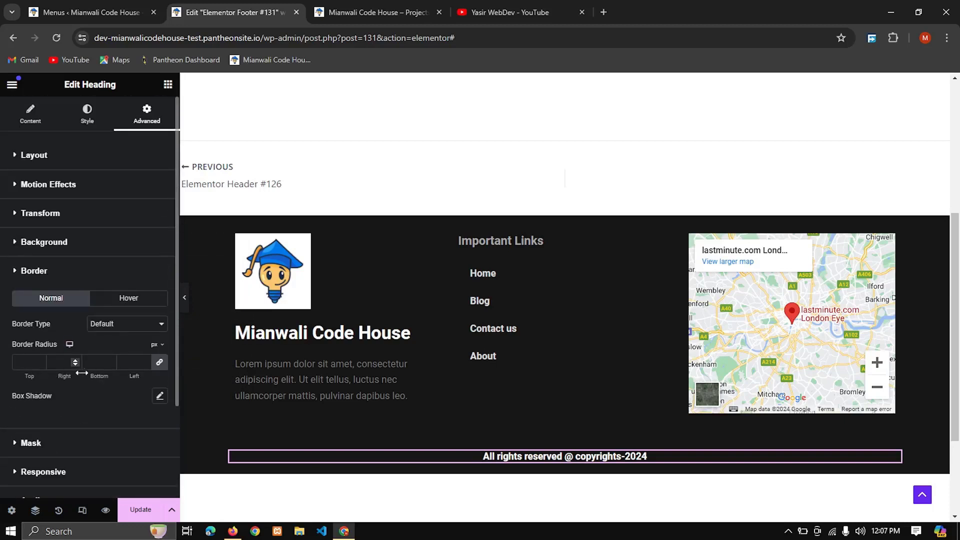
left_click(135, 324)
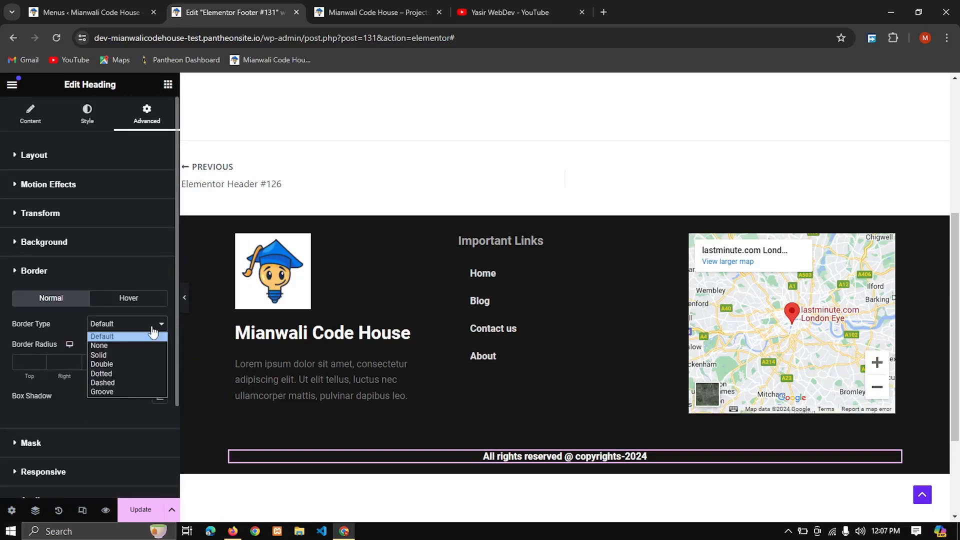
left_click(131, 352)
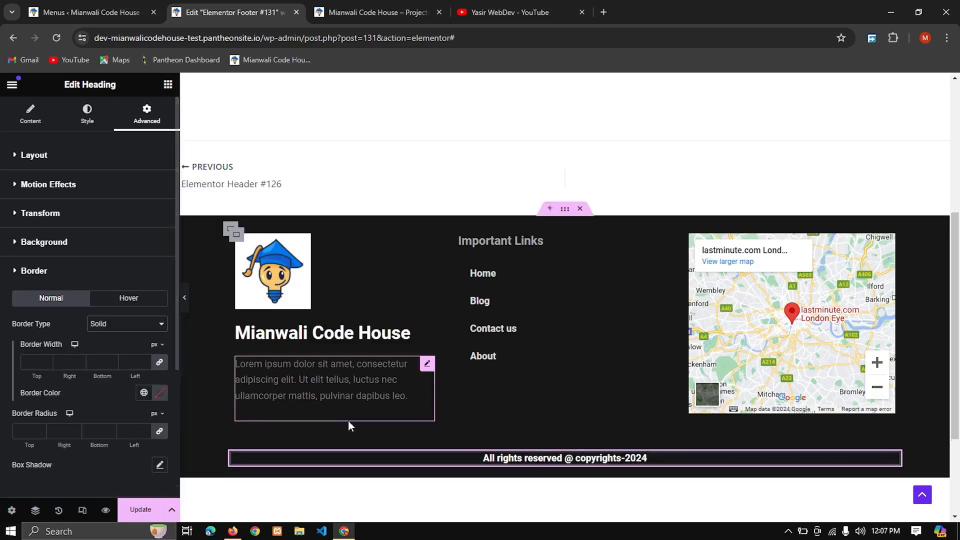
left_click(48, 361)
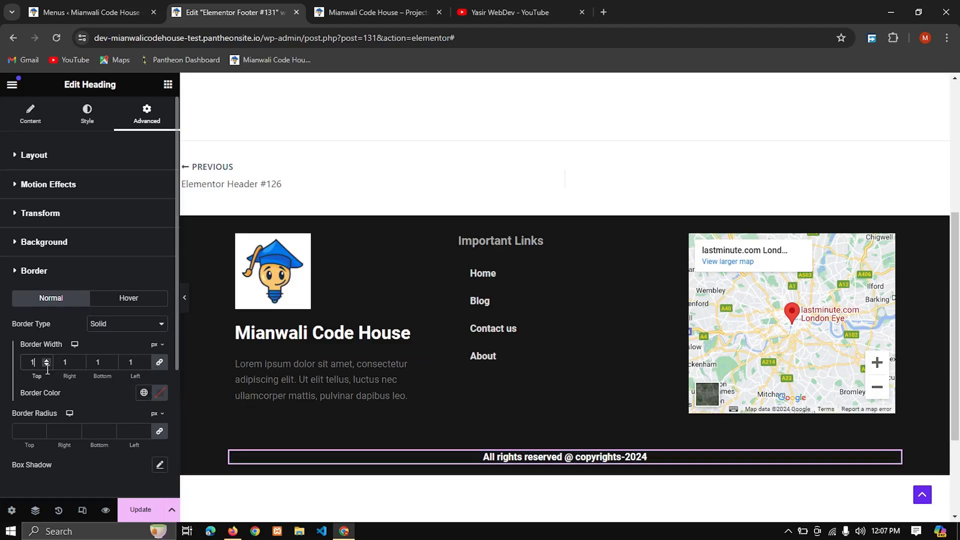
left_click(47, 365)
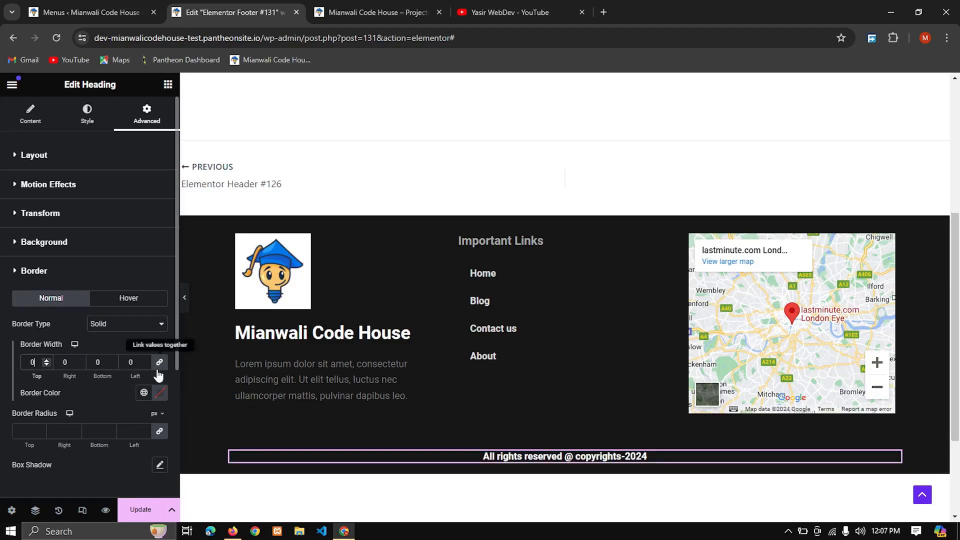
left_click(44, 359)
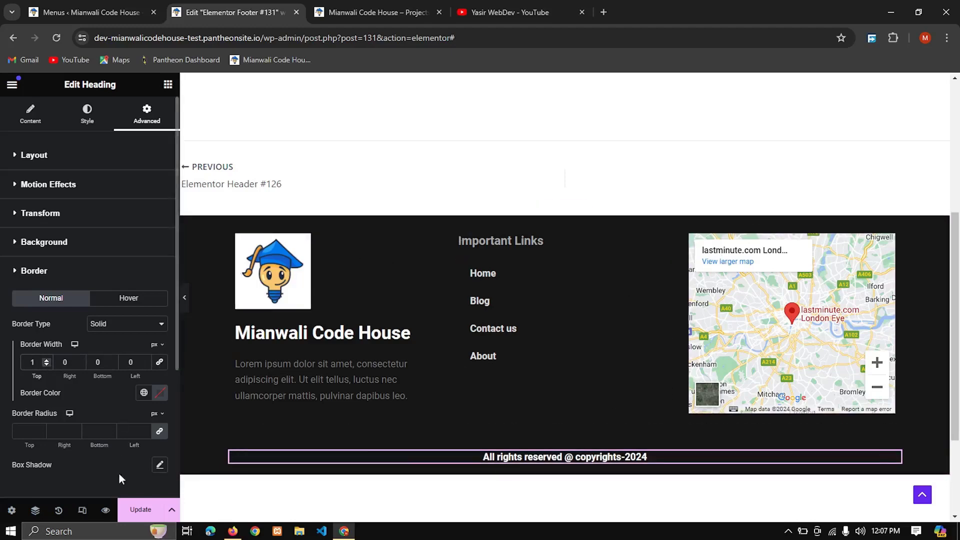
Step: Update the footer template and check the copyright line's top border on the live home page
left_click(131, 511)
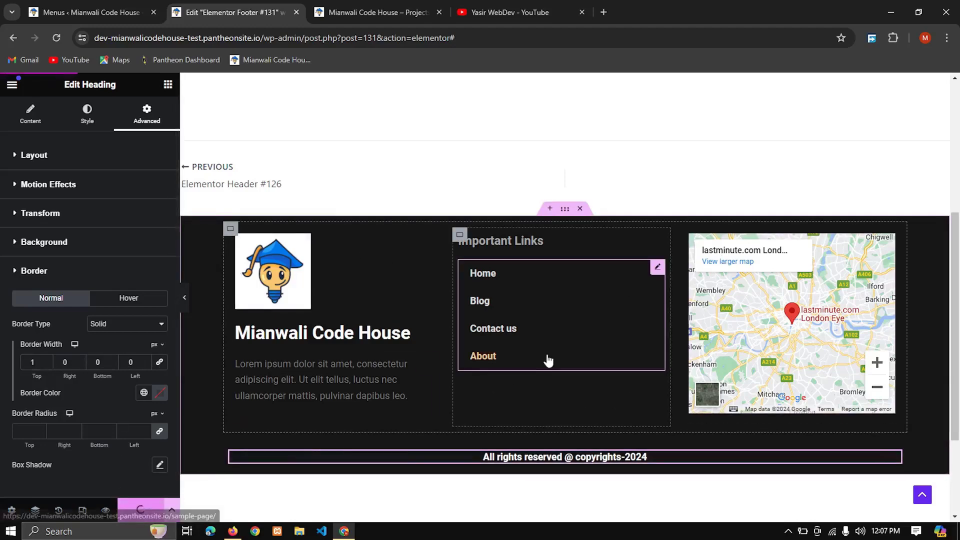
left_click(380, 12)
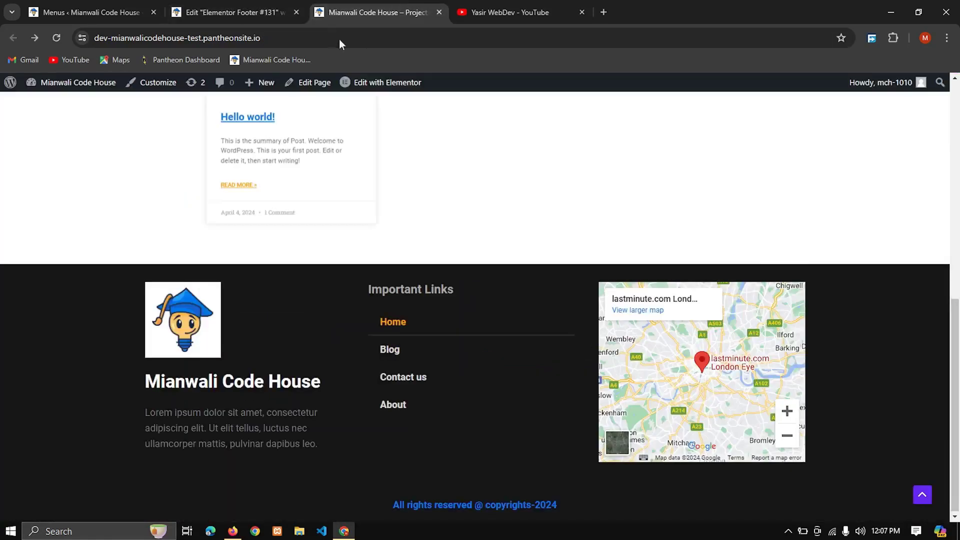
left_click(58, 36)
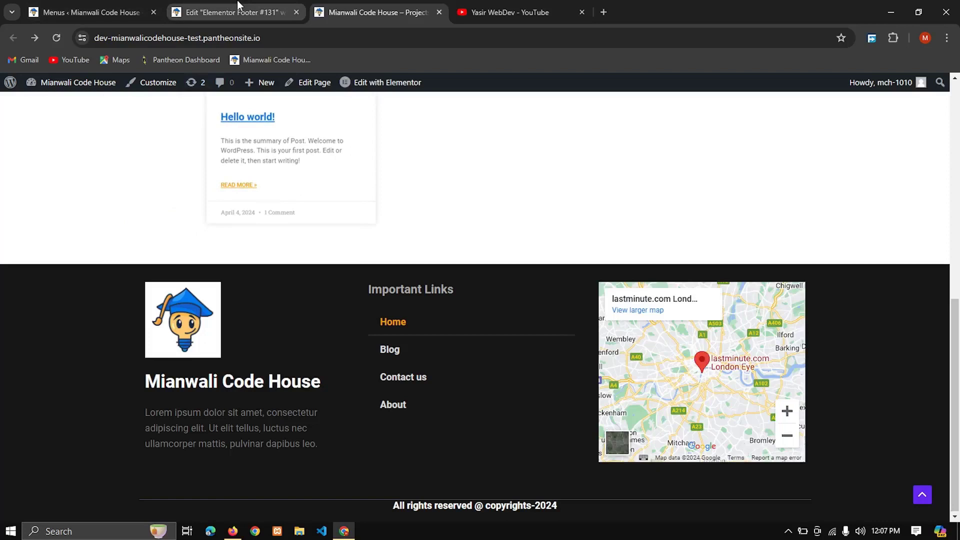
Step: Set the copyright heading's padding to 10 px on all sides
left_click(263, 3)
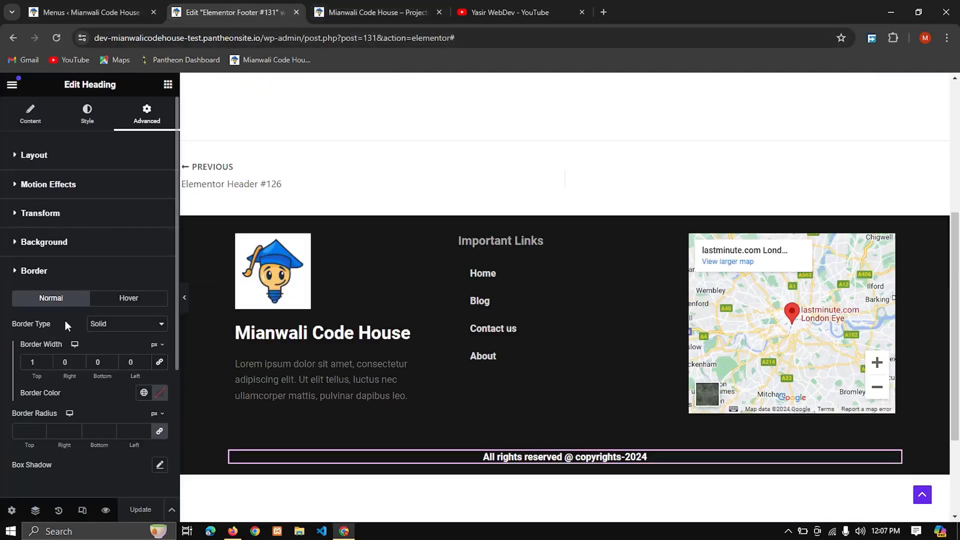
left_click(87, 114)
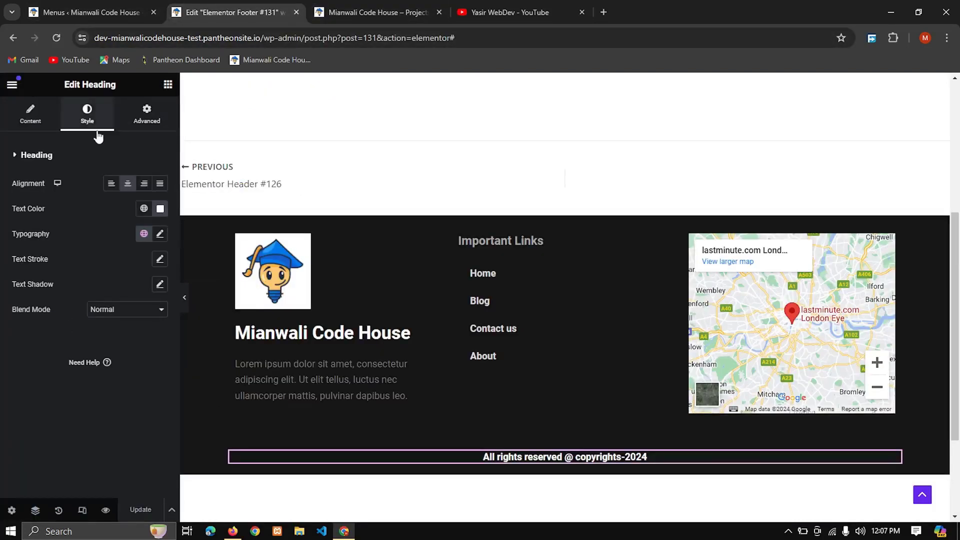
left_click(149, 119)
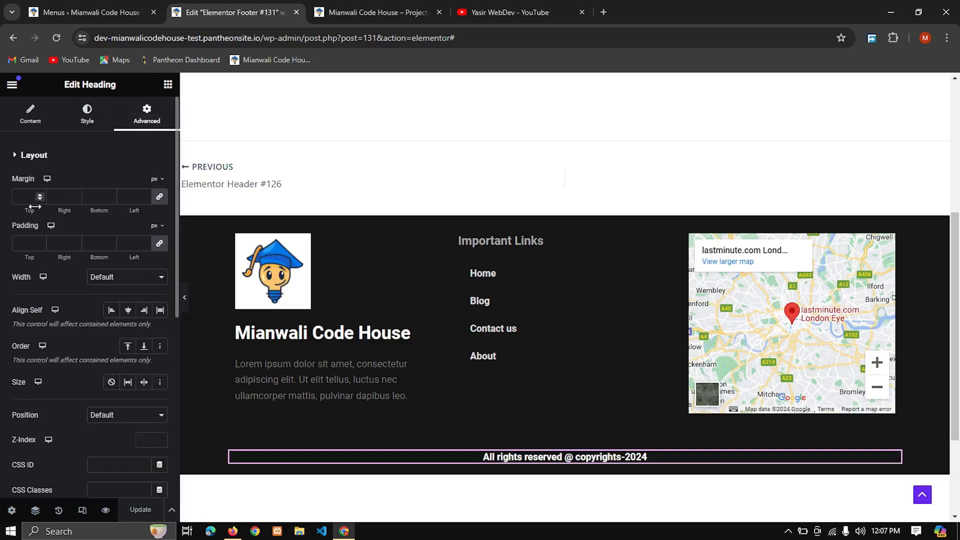
left_click(41, 246)
type("10")
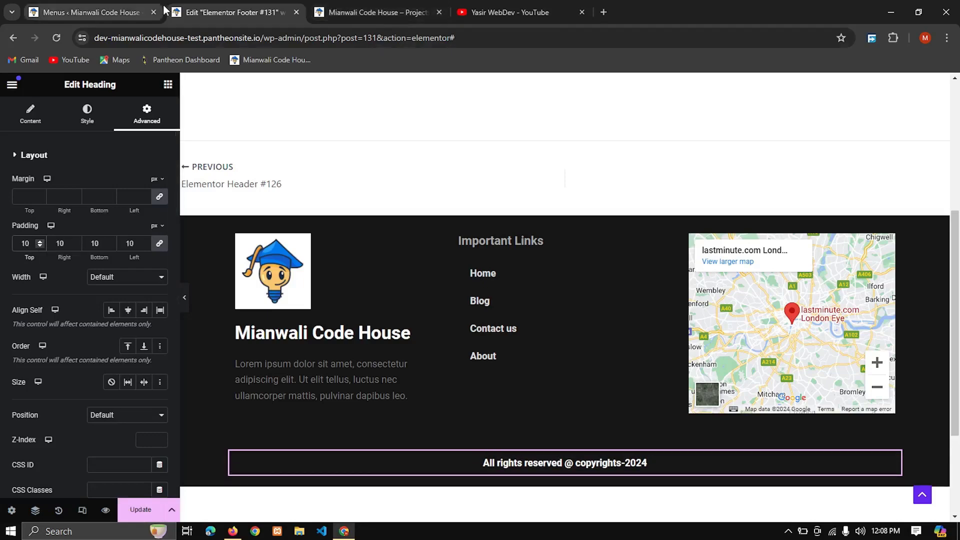
Step: Update the footer template and check the copyright heading's padding on the reloaded live home page
left_click(140, 510)
key("ctrl+Tab")
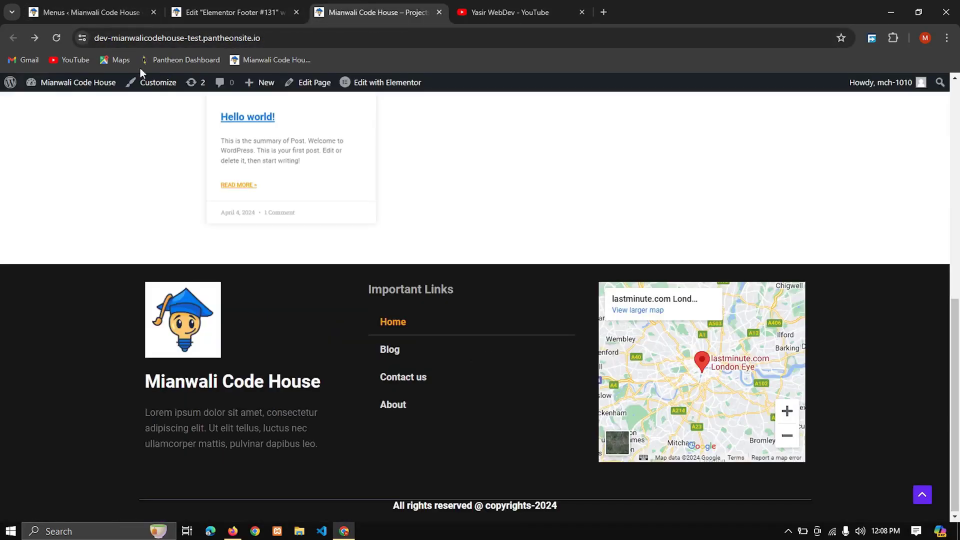
left_click(56, 38)
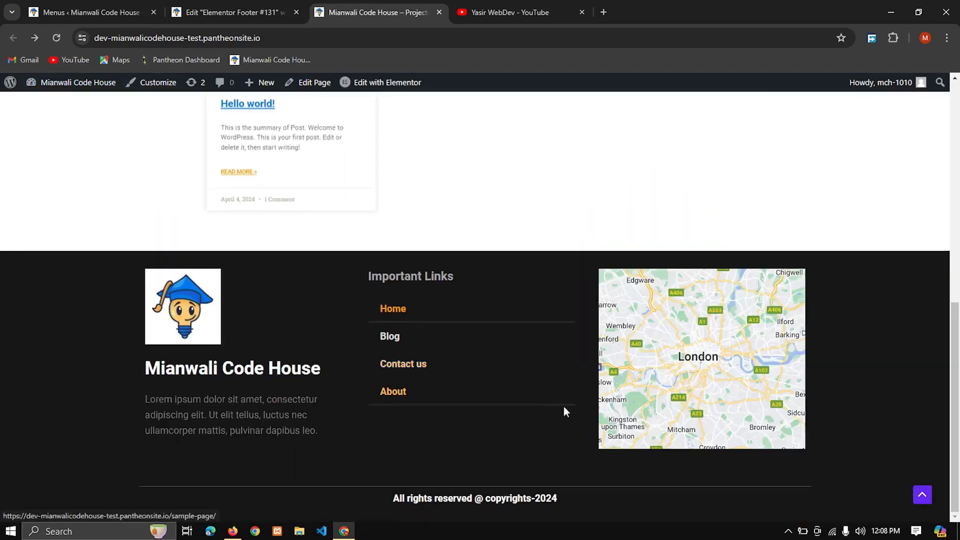
left_click(108, 9)
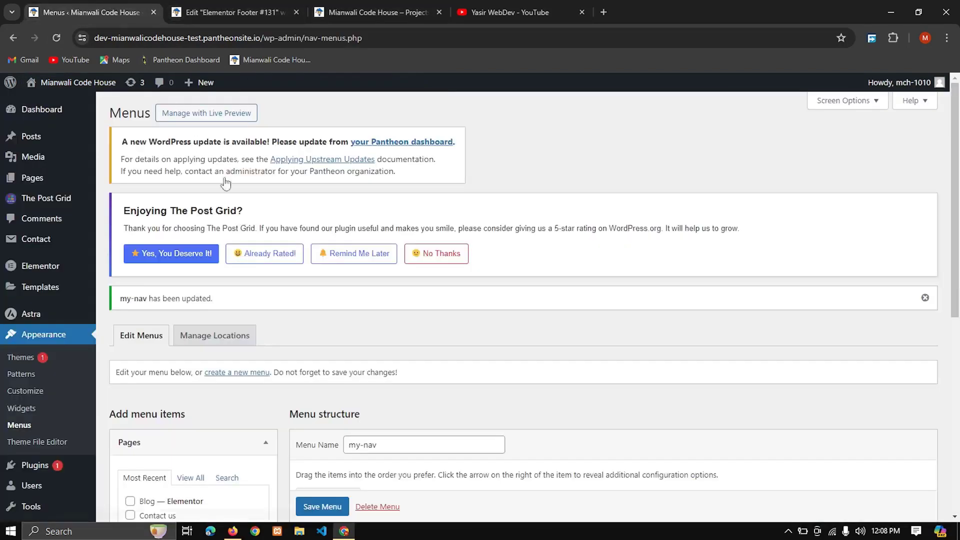
Step: Unlink the copyright heading's padding values and set the top padding to 35 px and the bottom padding to 15 px
left_click(228, 17)
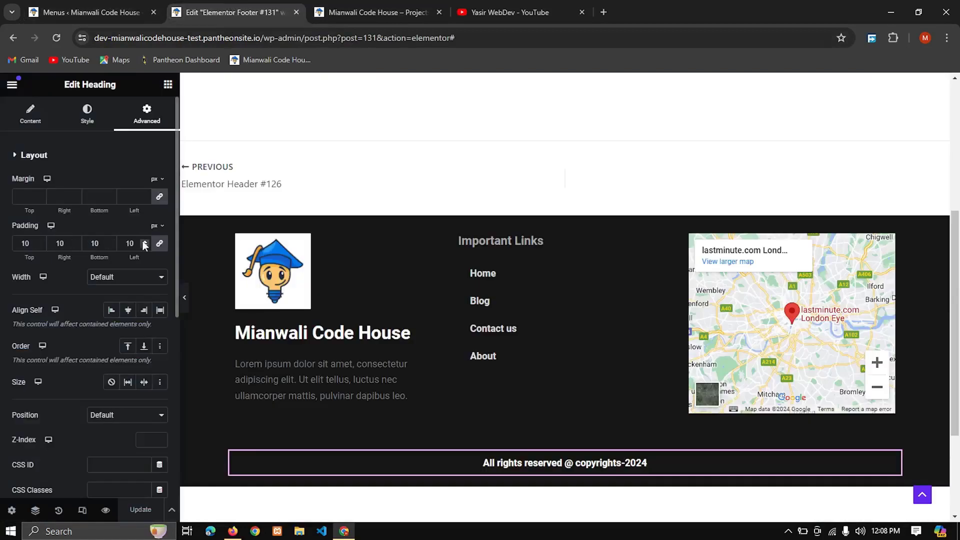
left_click(159, 245)
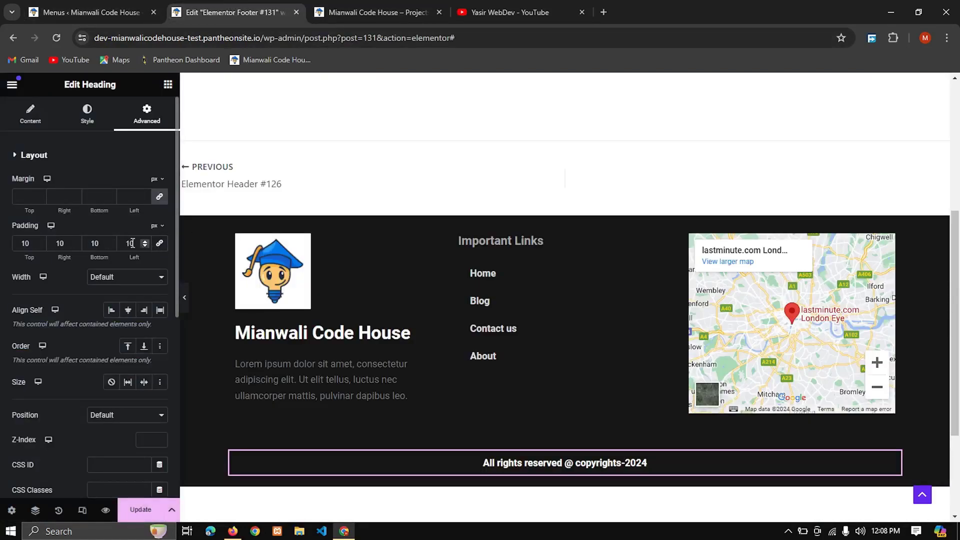
left_click(41, 242)
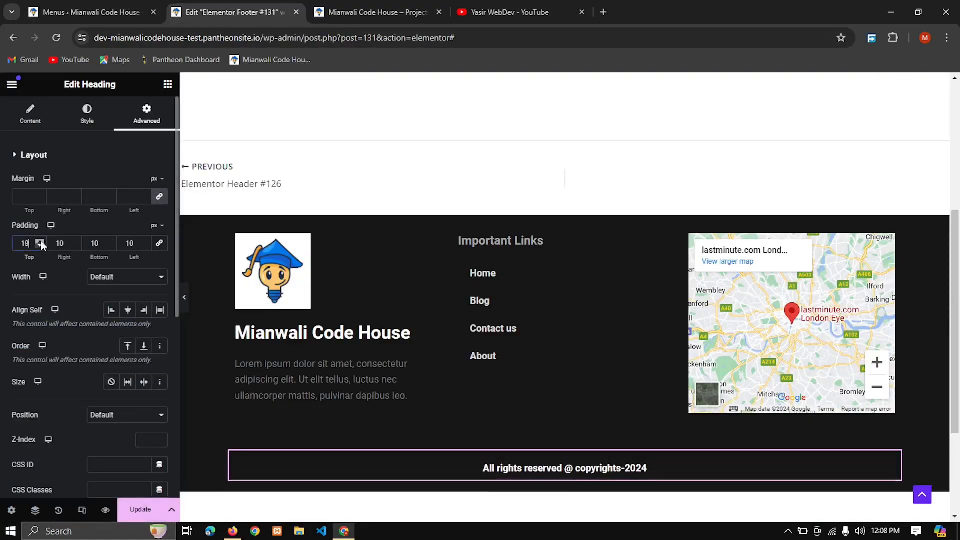
left_click(41, 242)
left_click(41, 241)
left_click(41, 242)
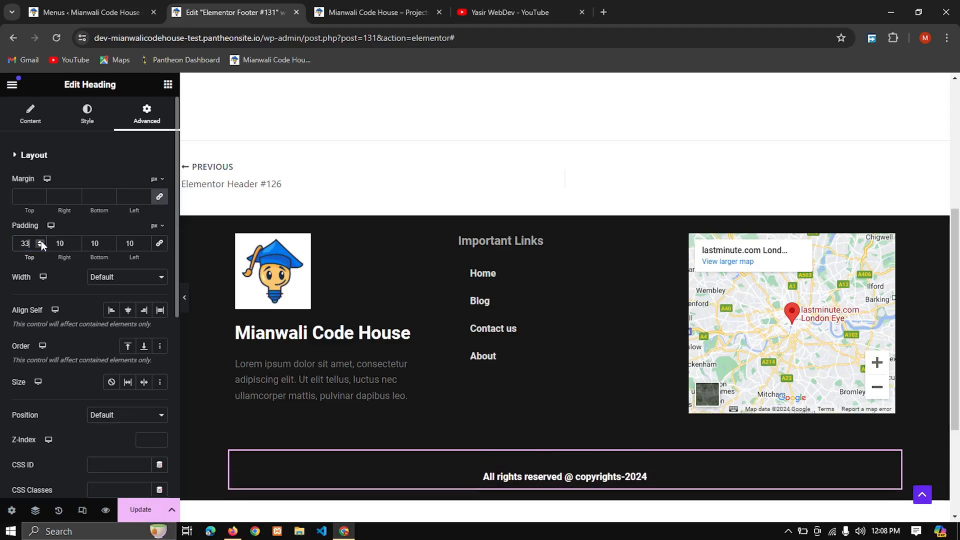
left_click(41, 242)
left_click(41, 241)
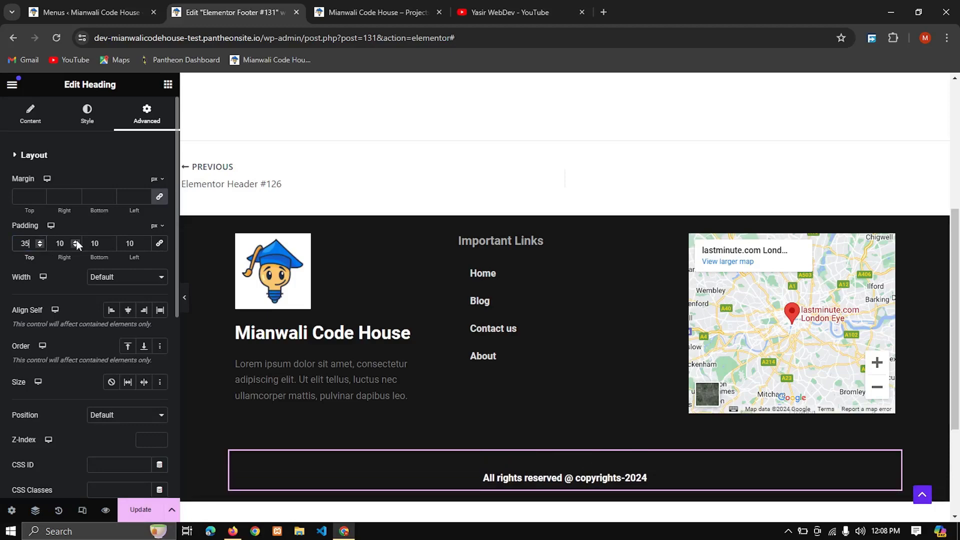
left_click(110, 241)
left_click(110, 241)
left_click(110, 242)
left_click(110, 241)
left_click(110, 241)
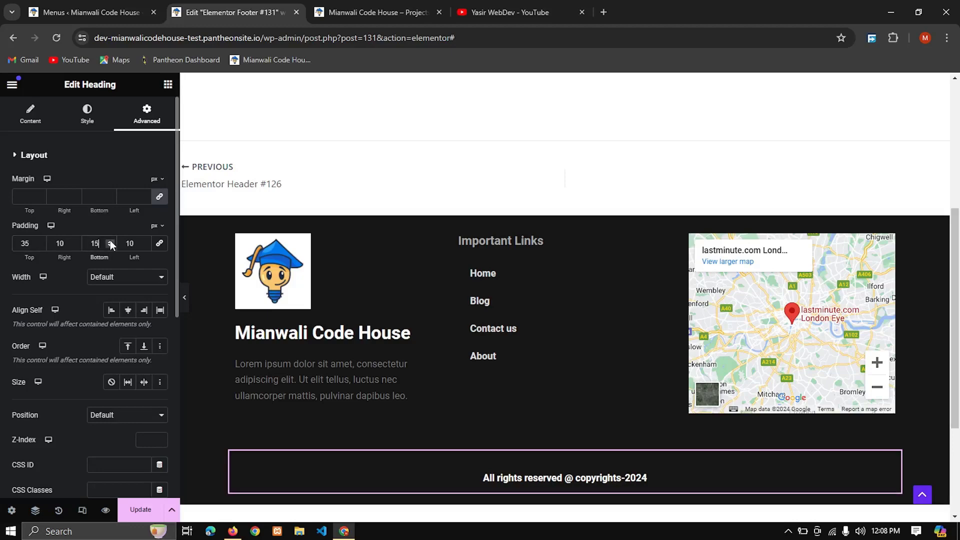
Step: Update the footer template and review the copyright line's spacing and the whole layout on the reloaded live home page
left_click(141, 510)
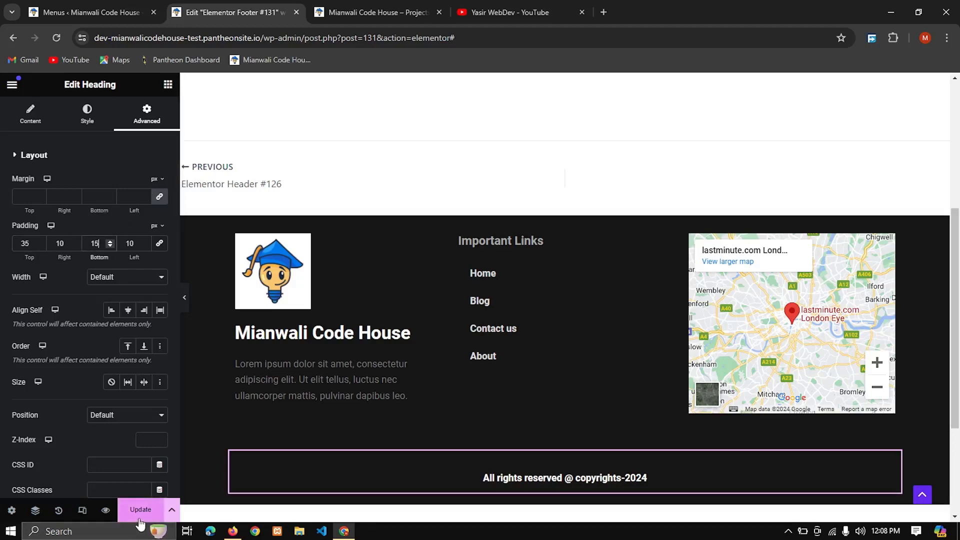
left_click(129, 7)
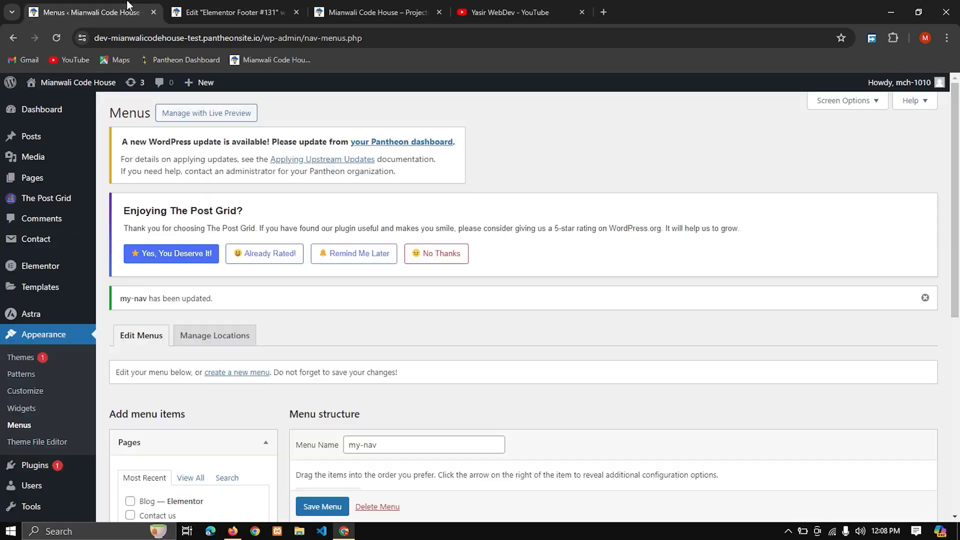
left_click(372, 12)
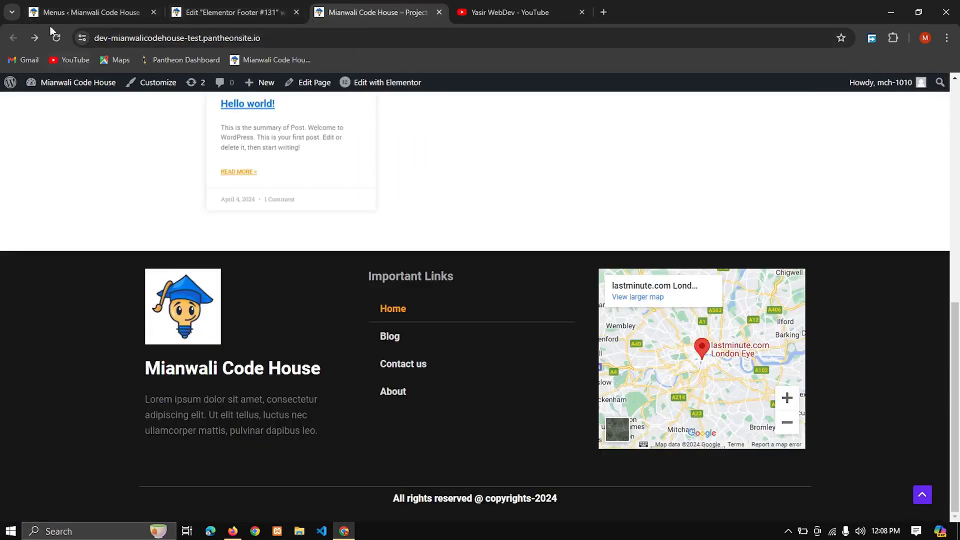
left_click(59, 43)
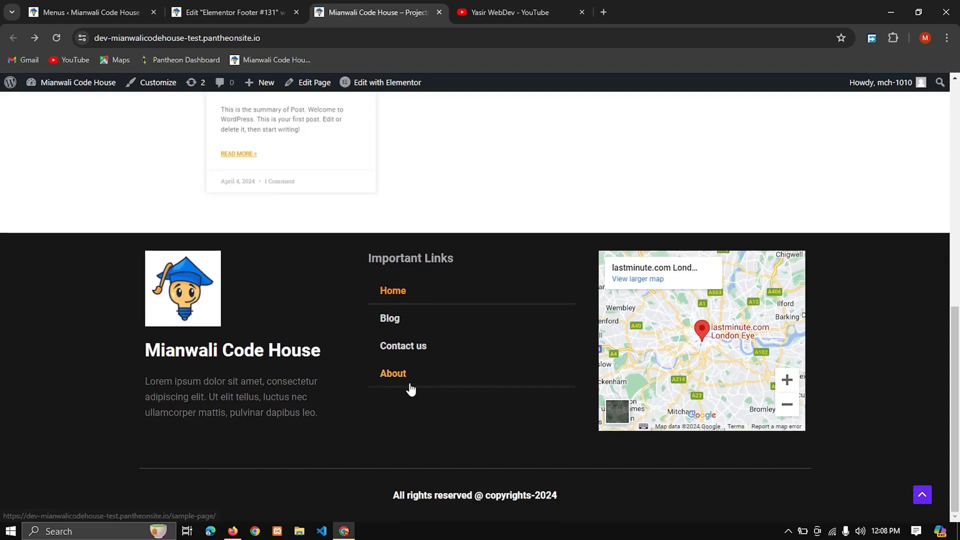
scroll(469, 332, "up", 8)
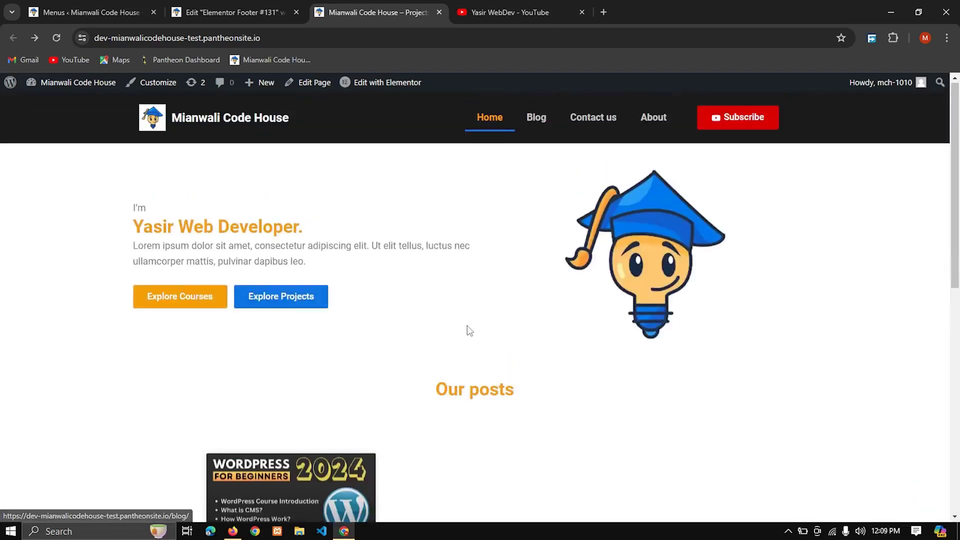
scroll(469, 331, "down", 3)
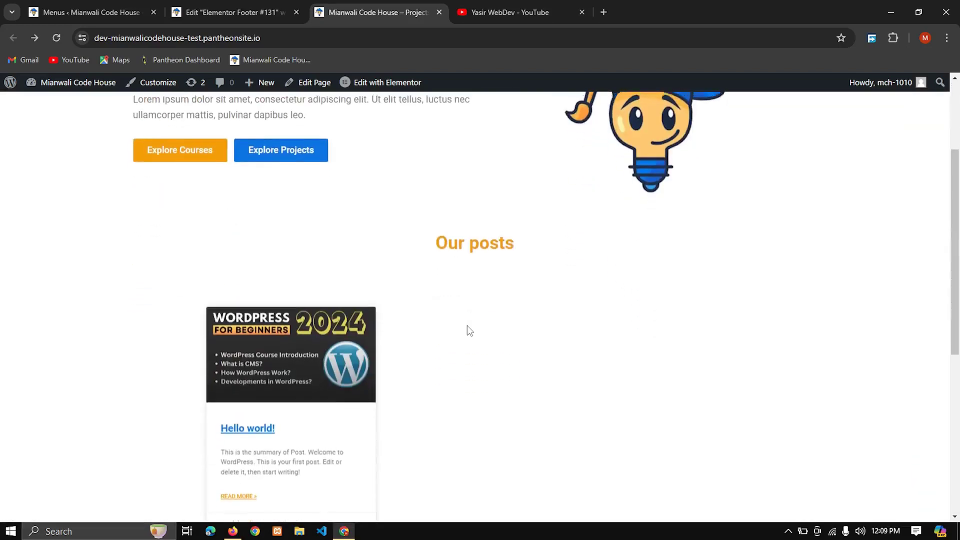
scroll(468, 331, "up", 2)
scroll(469, 331, "down", 8)
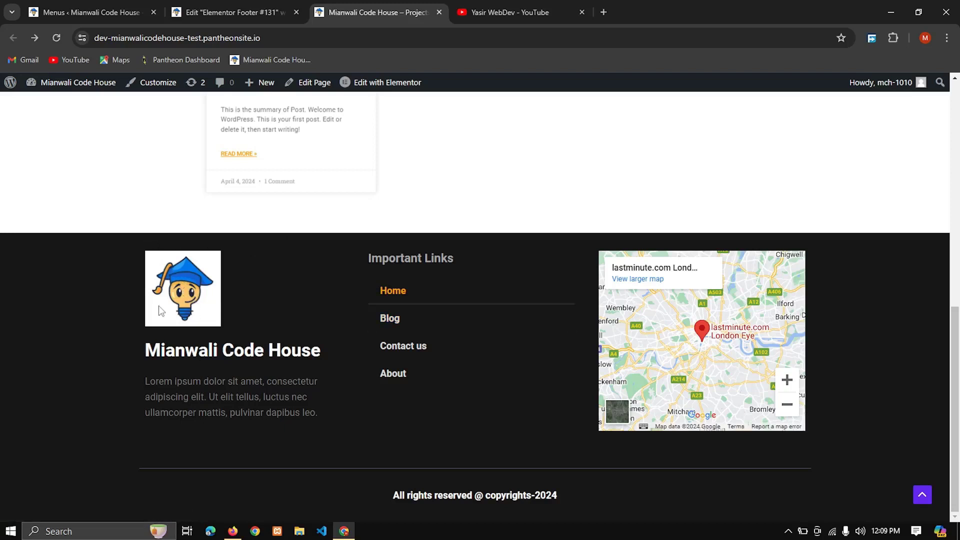
Step: Set the footer logo image's border radius to 50% on all corners and update the footer template
left_click(255, 14)
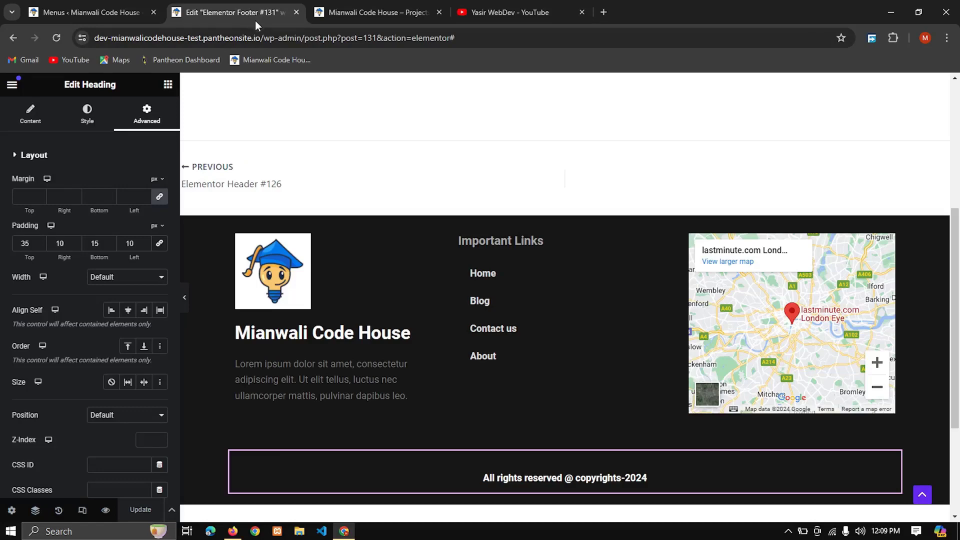
left_click(273, 270)
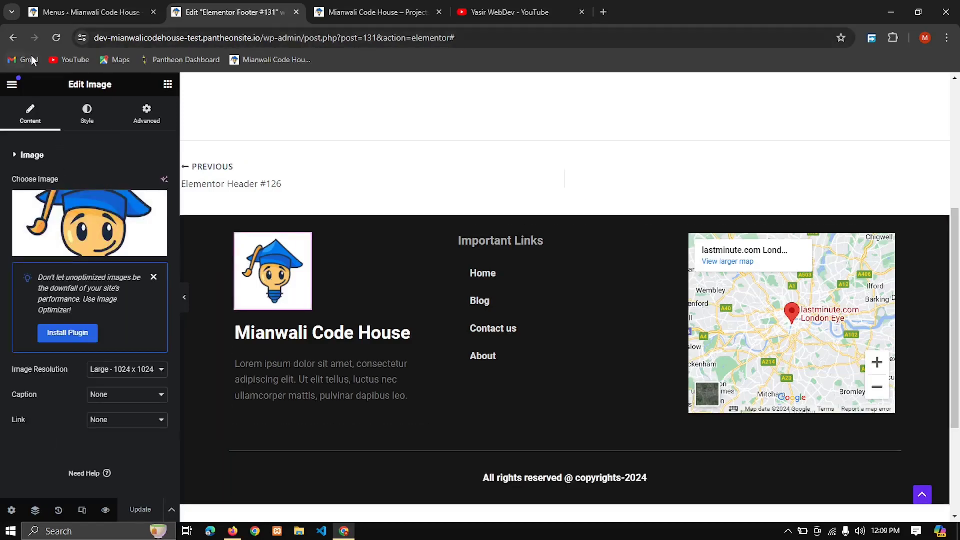
left_click(86, 114)
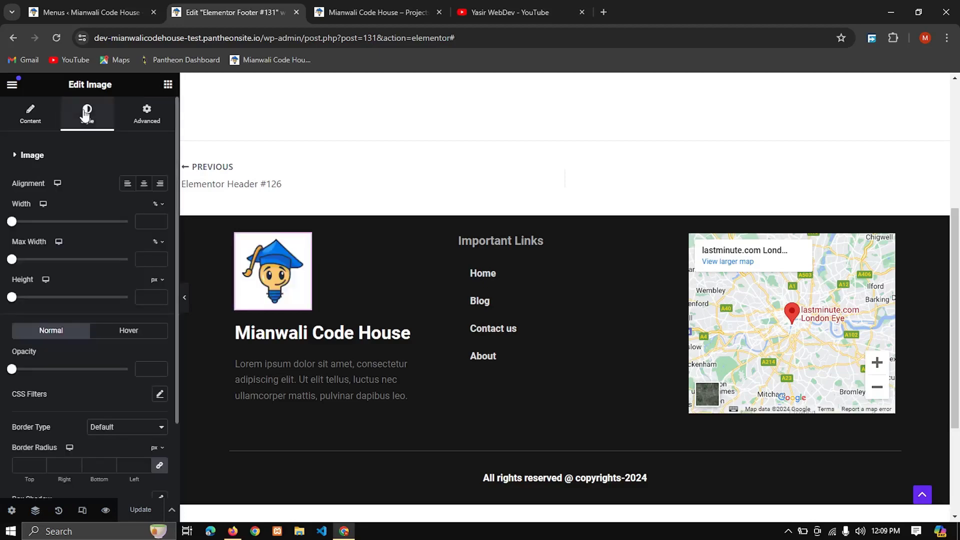
scroll(106, 395, "down", 2)
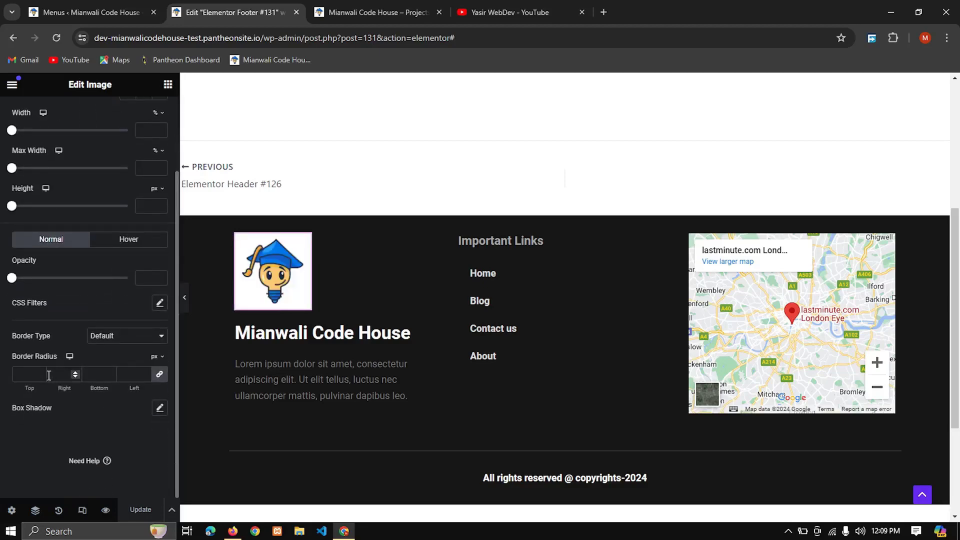
left_click(156, 358)
left_click(155, 376)
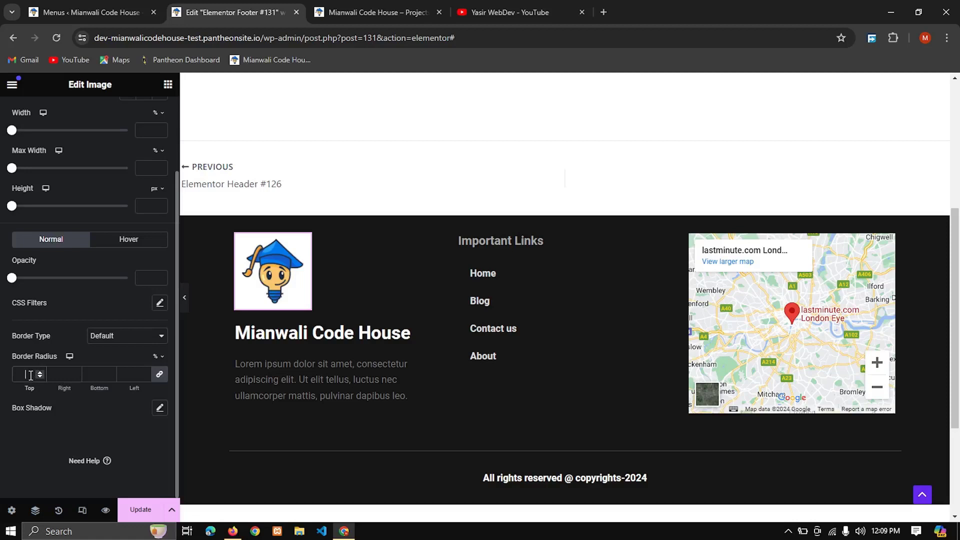
type("50")
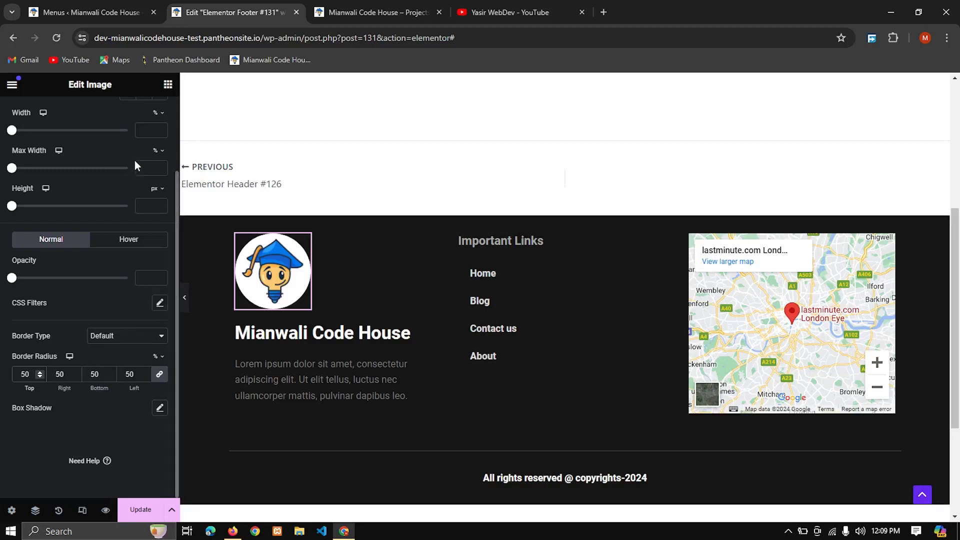
scroll(86, 115, "up", 3)
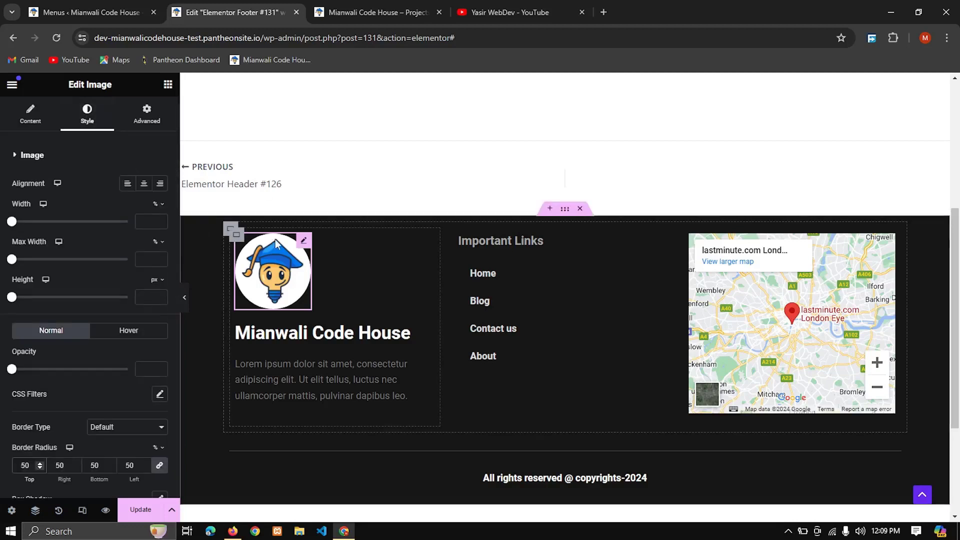
left_click(140, 513)
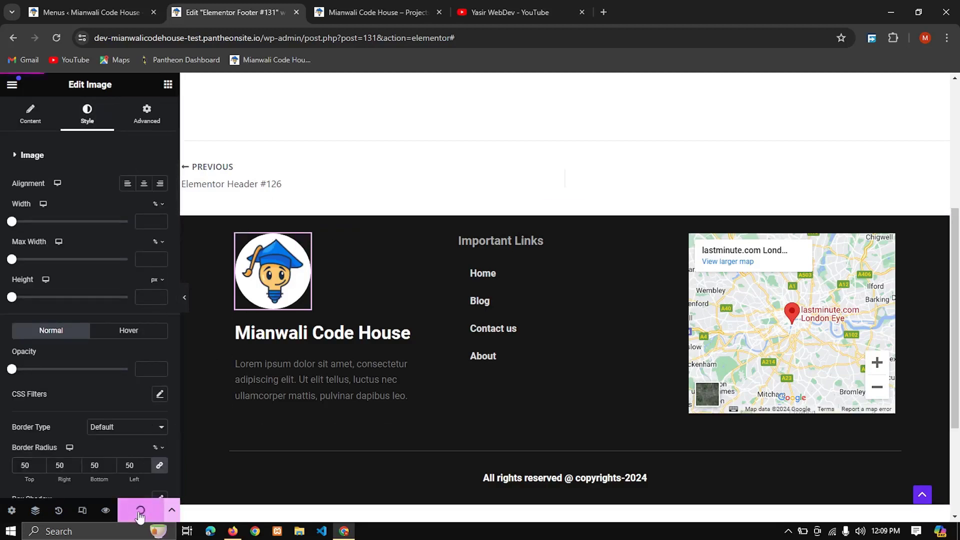
Step: Go to the Theme Builder, check the live page's header logo, and open the Elementor Header #126 template for editing
left_click(11, 88)
left_click(38, 161)
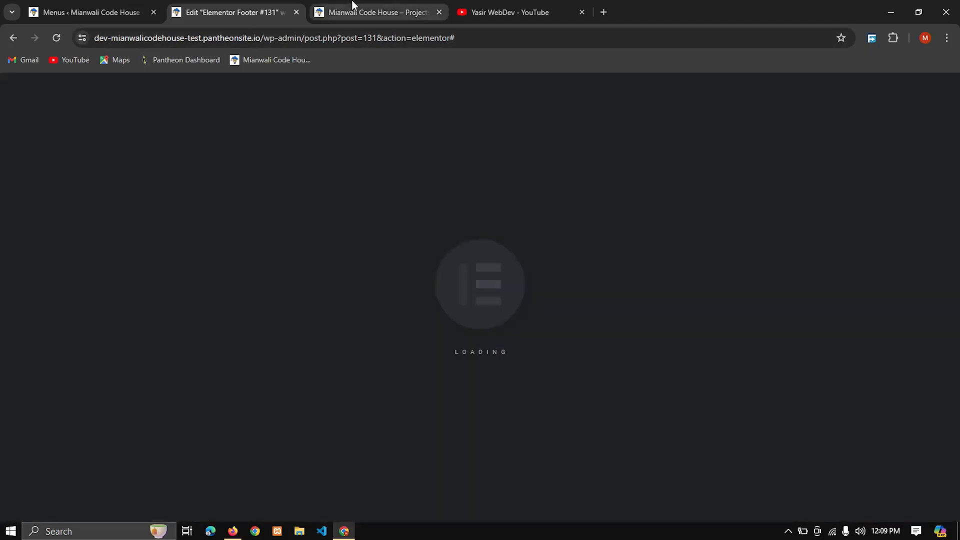
left_click(352, 10)
scroll(238, 295, "up", 15)
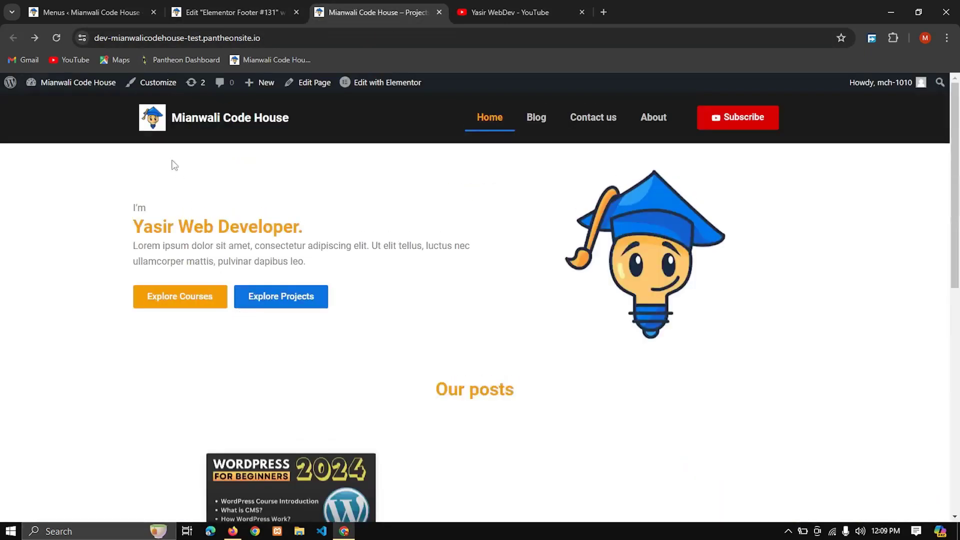
left_click(263, 10)
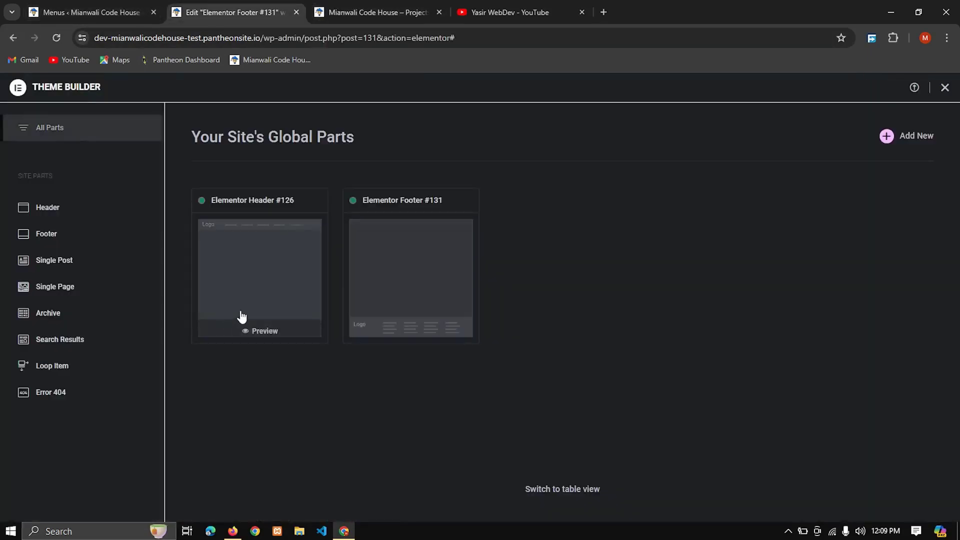
left_click(260, 294)
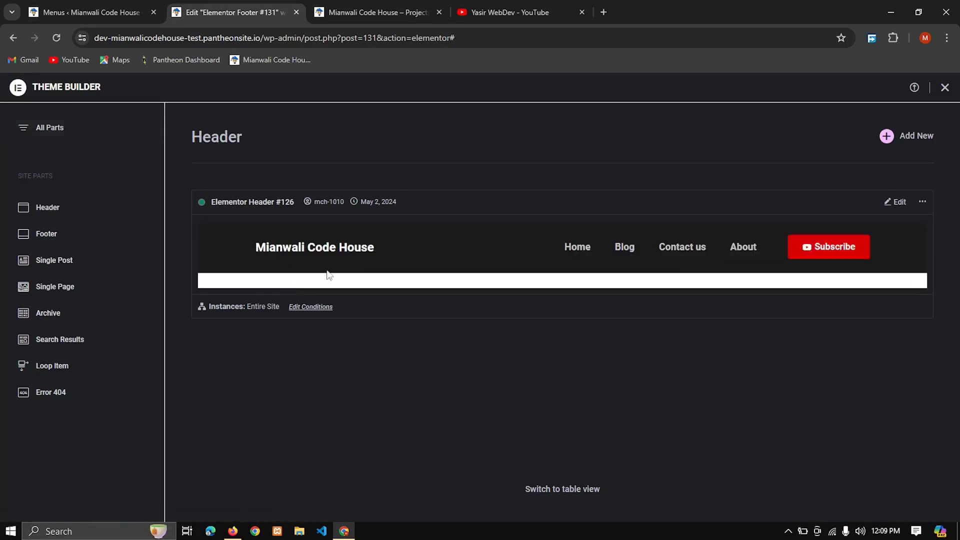
left_click(894, 201)
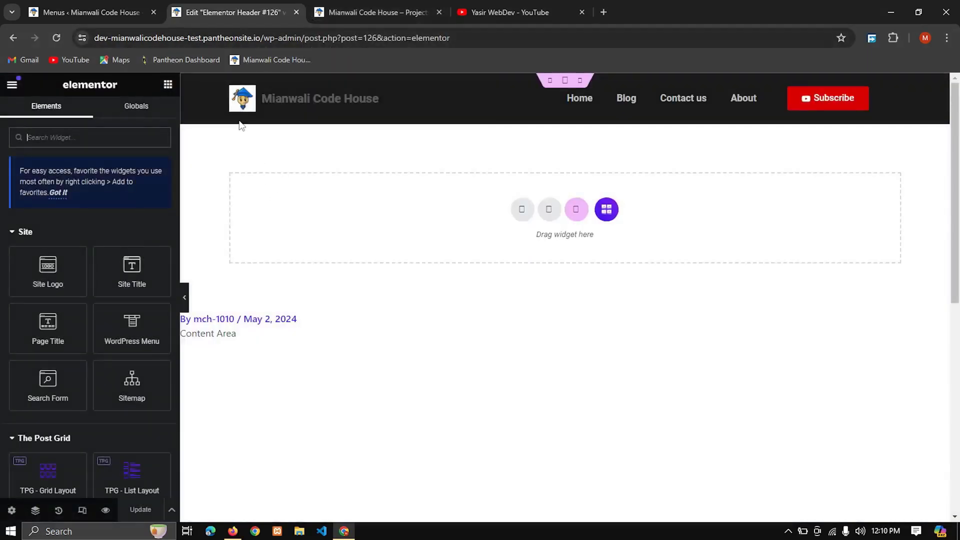
Step: Set the header logo image's border radius to 50% on all corners and update the header template
left_click(249, 109)
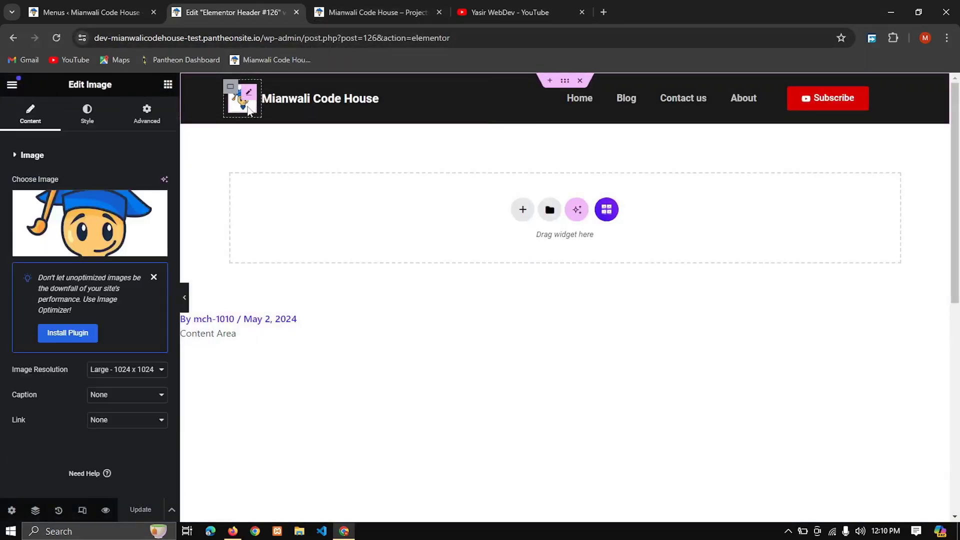
left_click(88, 116)
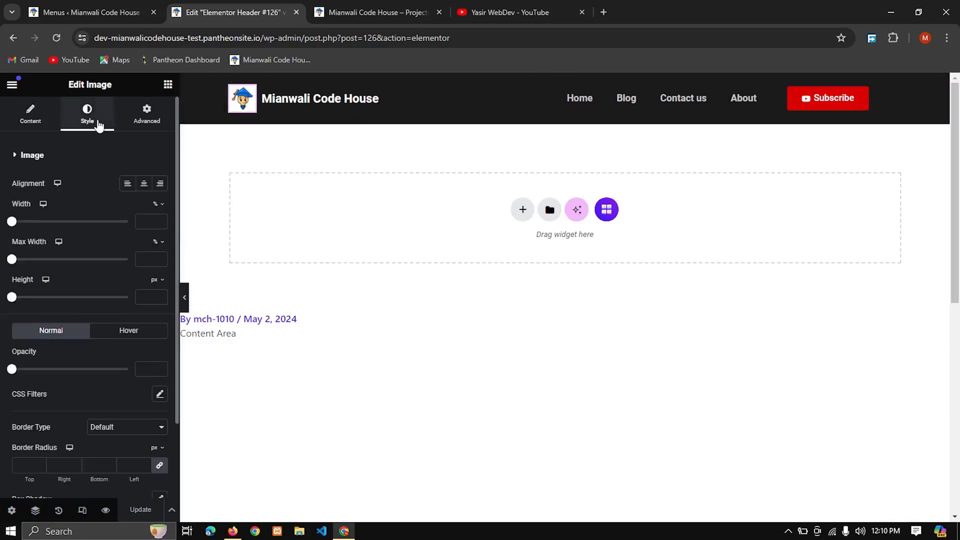
scroll(82, 478, "down", 2)
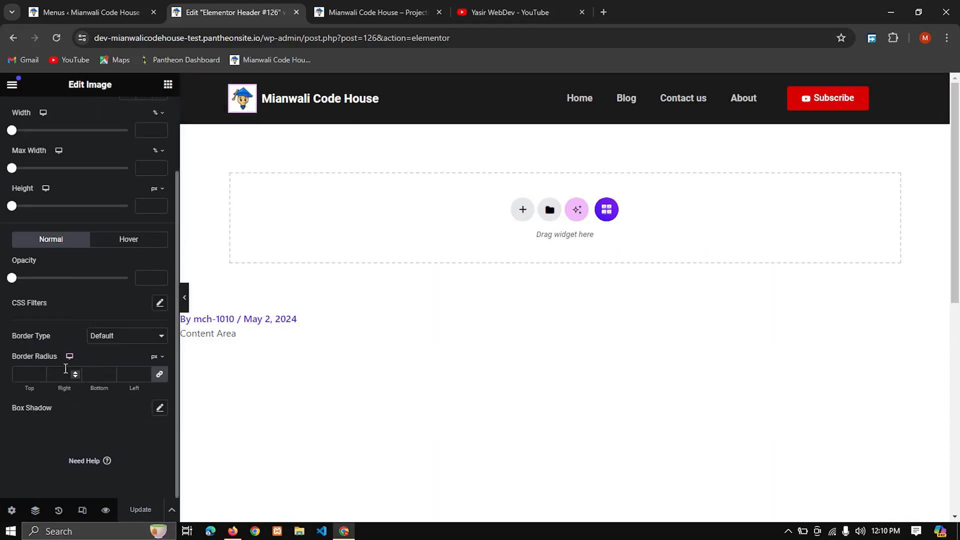
left_click(163, 357)
left_click(160, 373)
left_click(31, 378)
type("50")
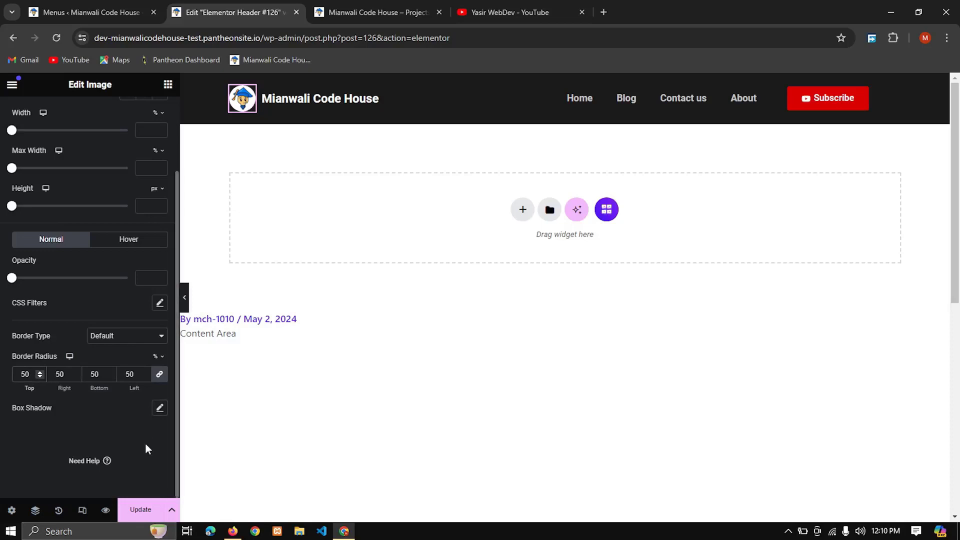
left_click(141, 510)
Step: Switch to Firefox, reload the live home page and inspect the header and footer logos in full screen
left_click(375, 6)
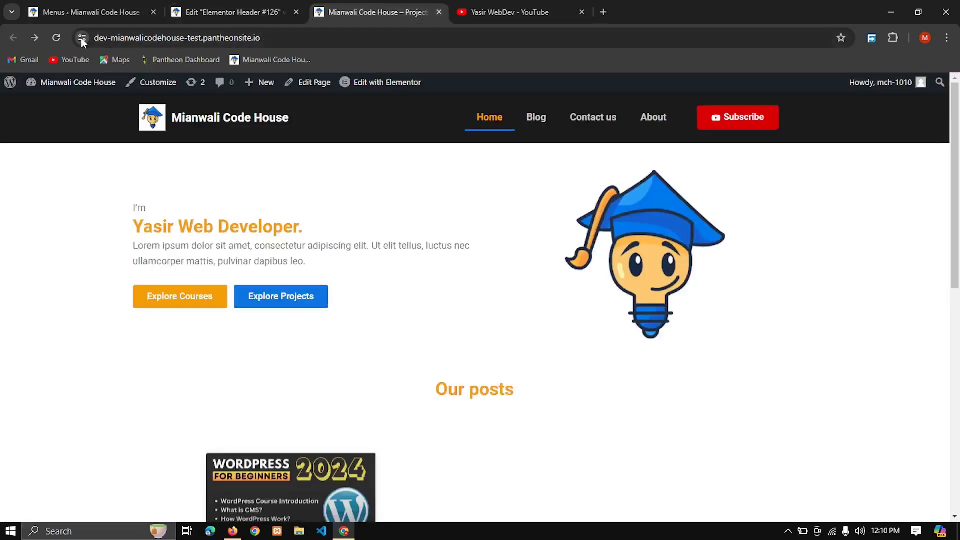
left_click(232, 532)
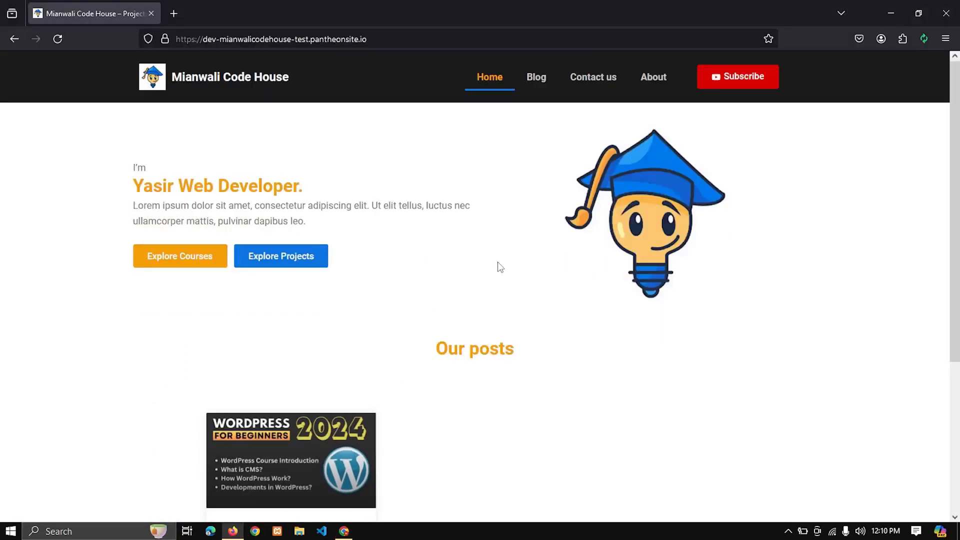
key("F5")
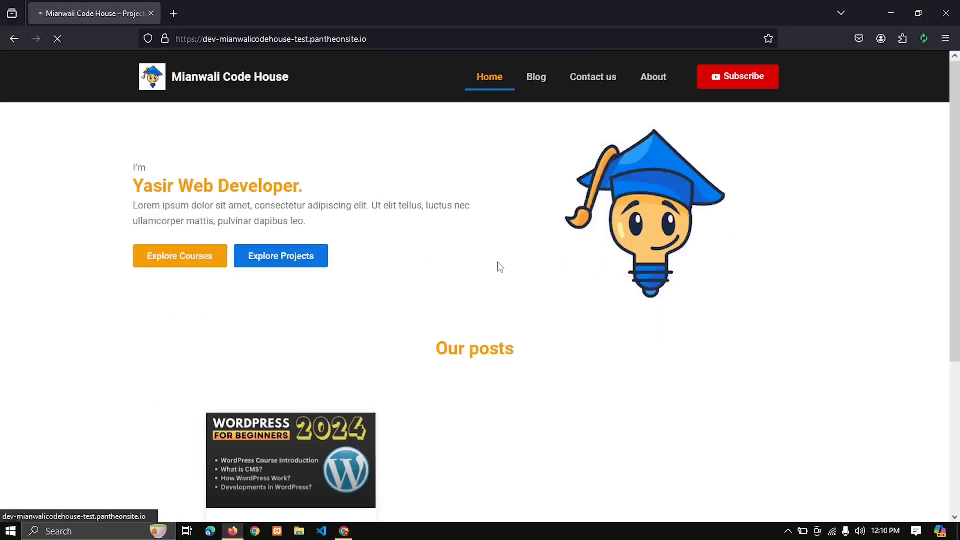
key("F11")
mouse_move(429, 5)
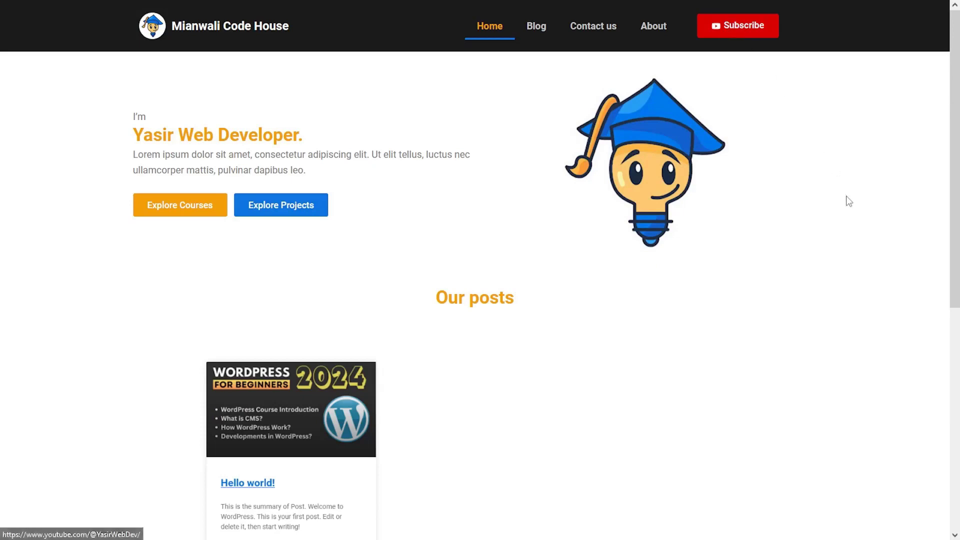
scroll(848, 197, "down", 1)
scroll(850, 201, "down", 7)
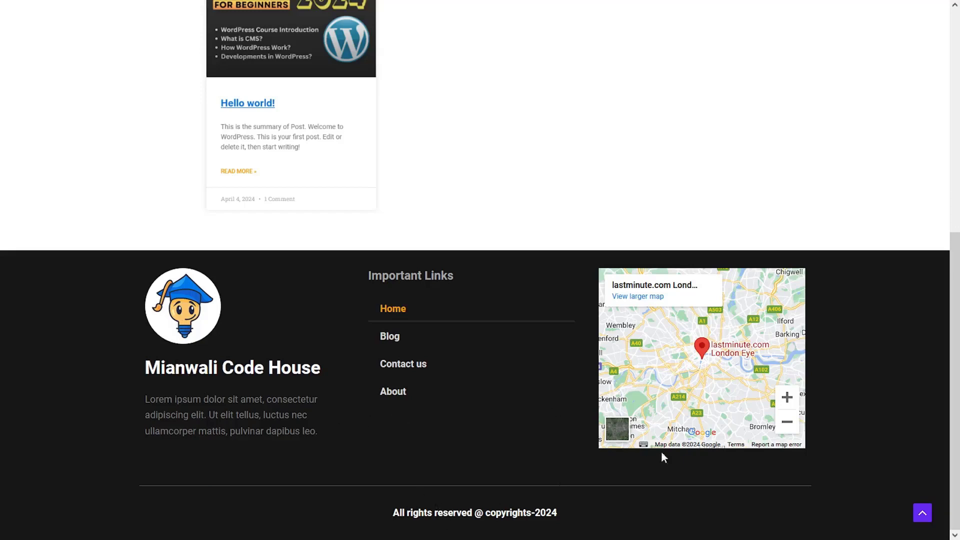
scroll(902, 414, "up", 8)
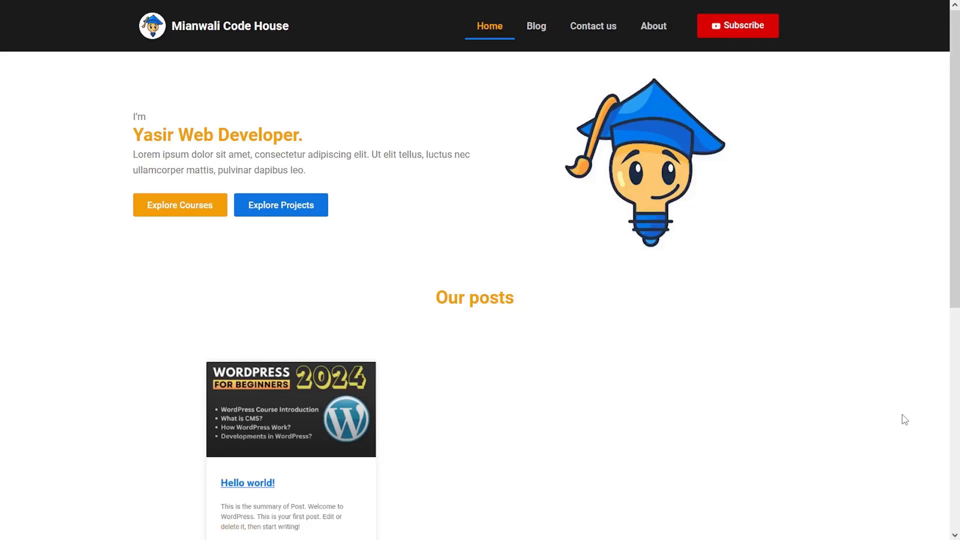
key("F11")
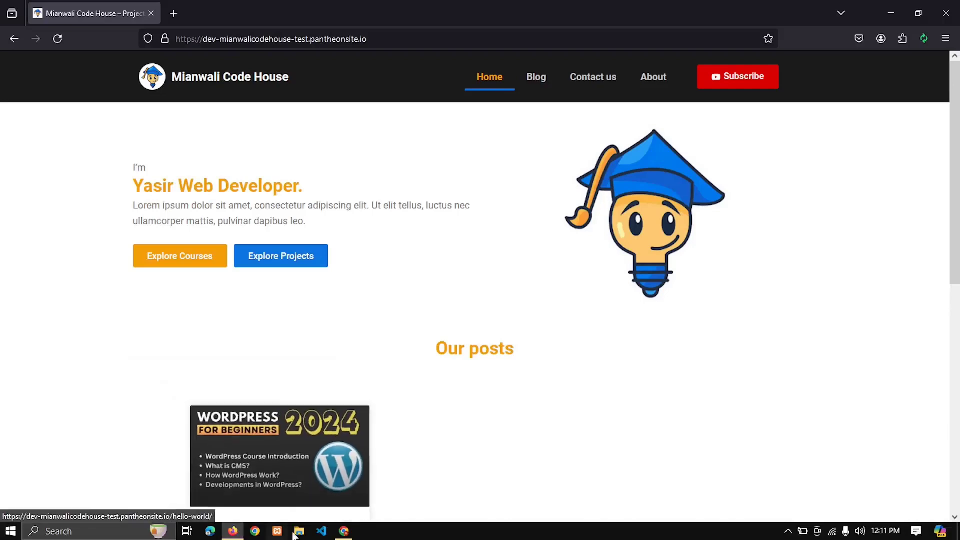
Step: Switch back to Chrome and view the already open YouTube channel page
left_click(345, 533)
left_click(492, 11)
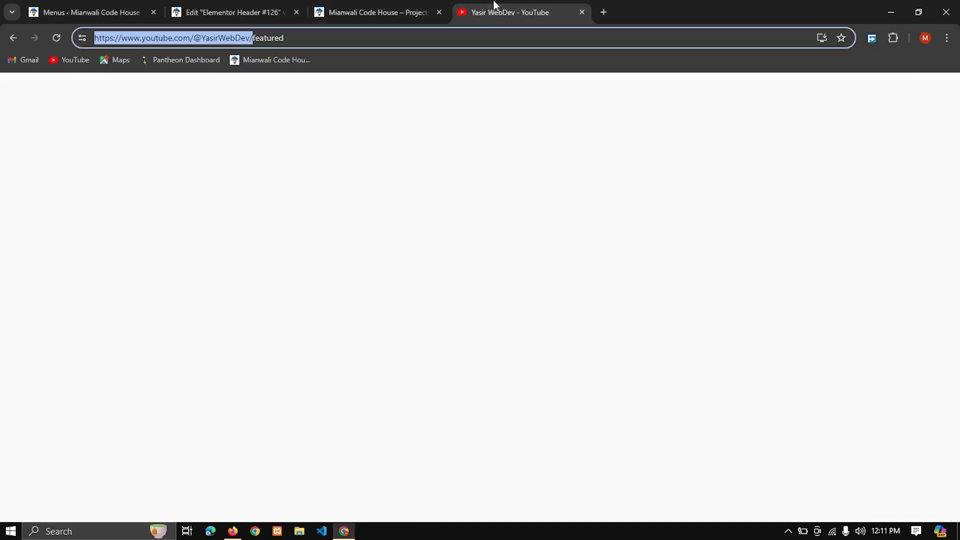
scroll(365, 235, "up", 5)
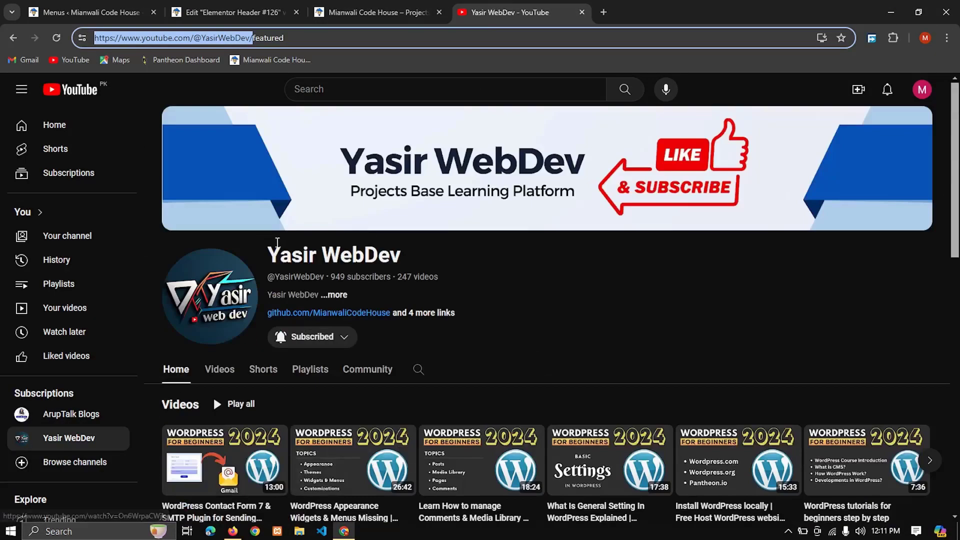